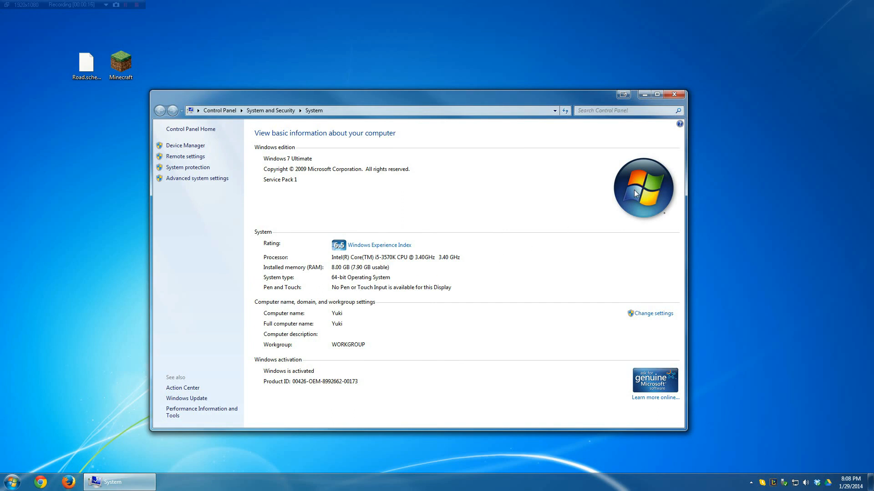
- Close the System window, switch to Chrome, search Google for "mcedit" and open the MCEdit website
click(674, 94)
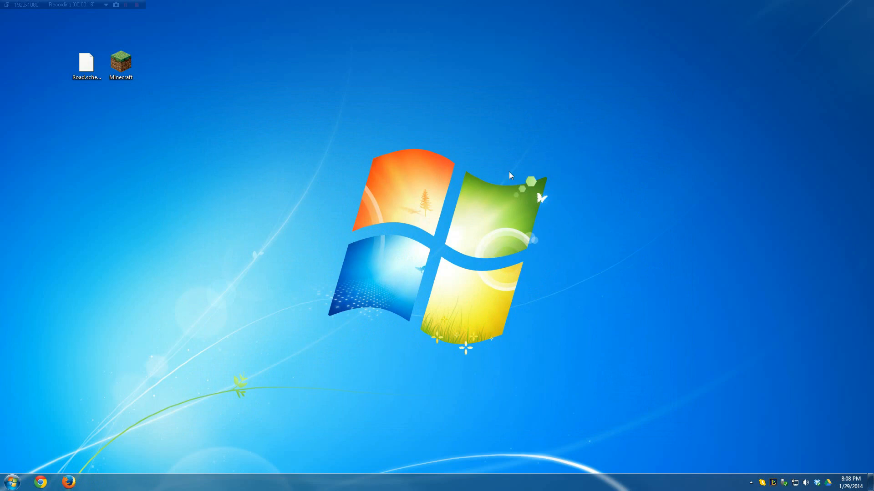
click(40, 482)
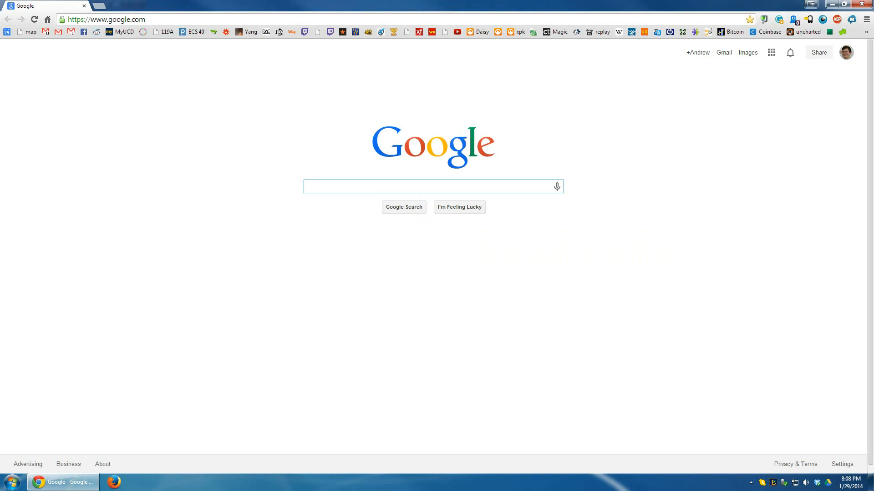
text(mcedit)
key(Return)
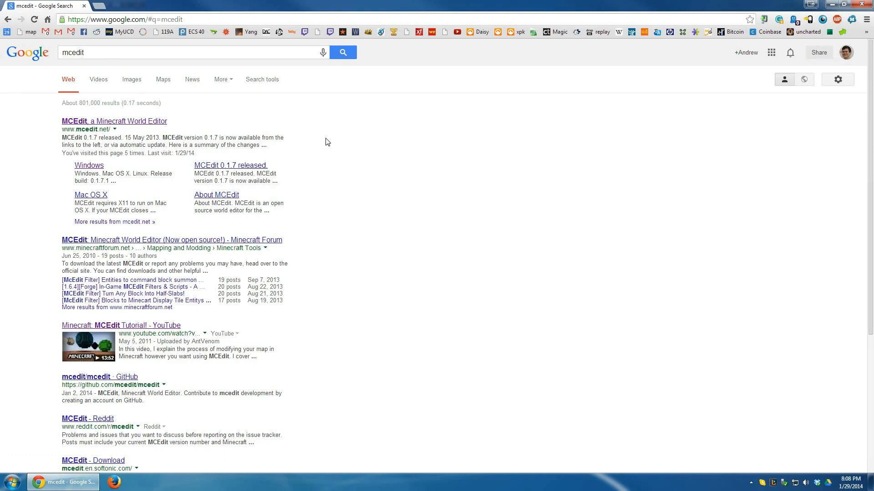
click(151, 122)
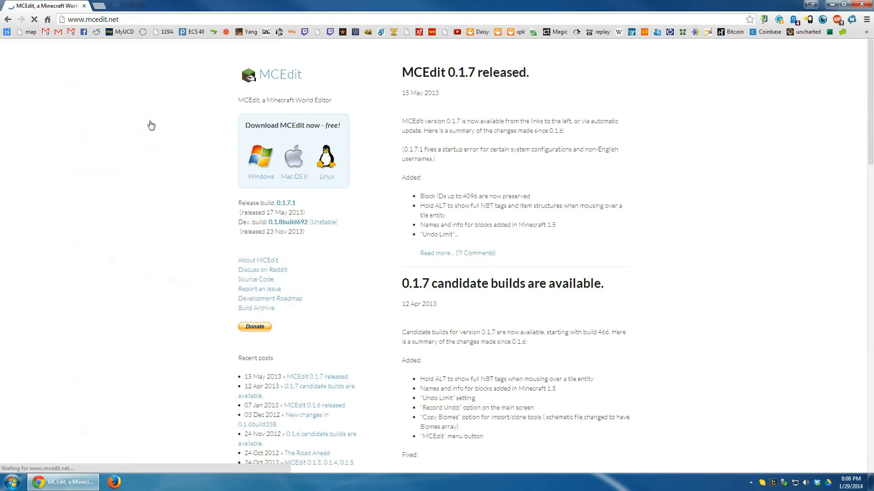
- Download the 64-bit Windows package of MCEdit 0.1.7.1 and save it to the Desktop
click(257, 160)
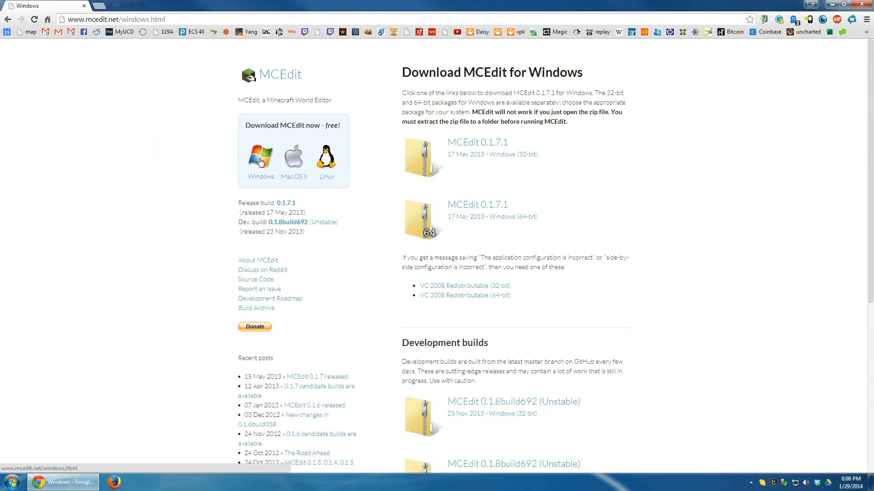
click(475, 207)
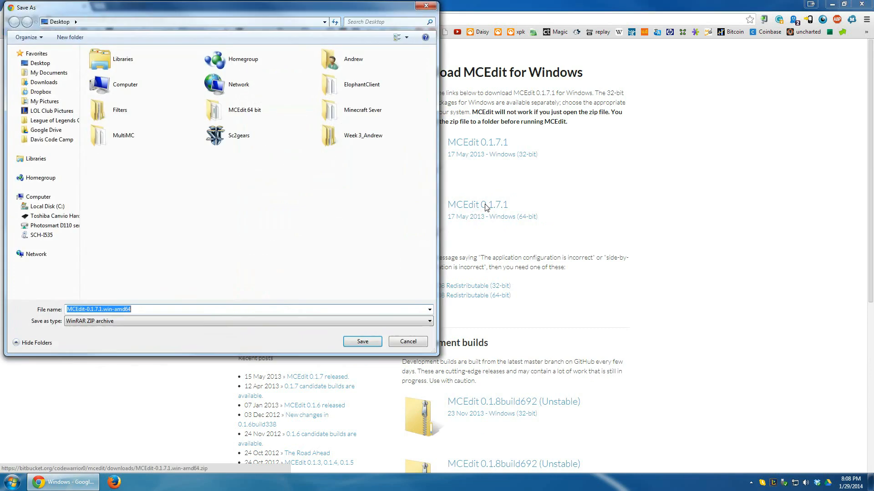
click(40, 63)
click(363, 341)
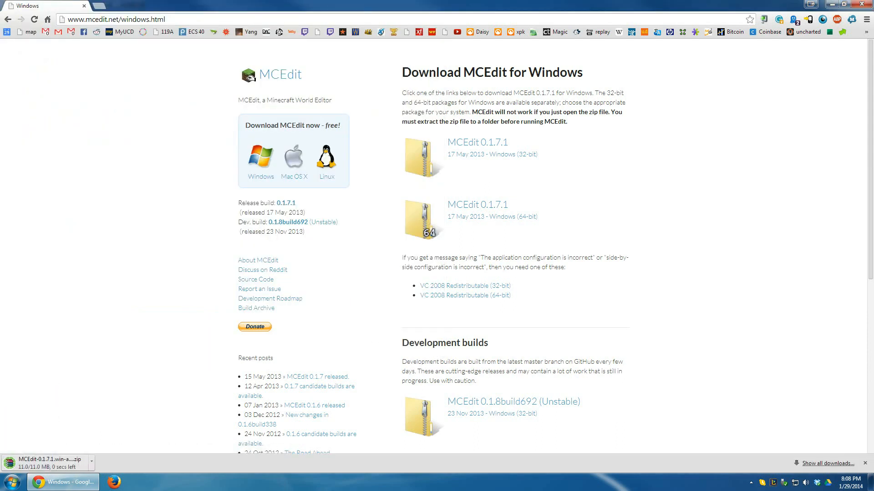
- Go to the desktop and open the downloaded MCEdit archive with 7-Zip
click(831, 5)
drag(37, 31, 106, 54)
drag(168, 72, 169, 73)
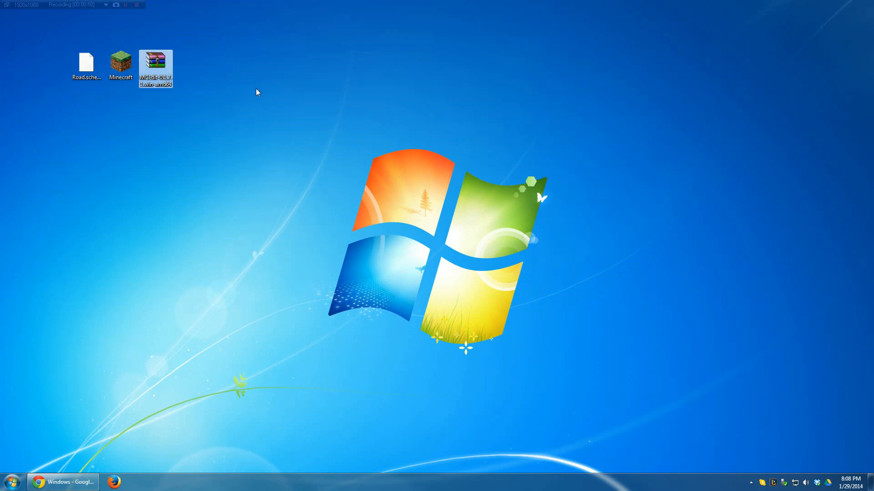
right_click(156, 66)
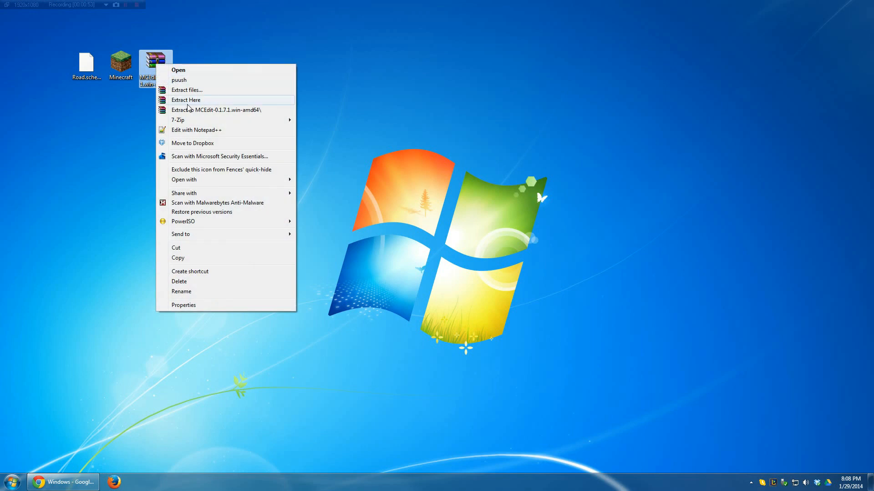
mouse_move(205, 121)
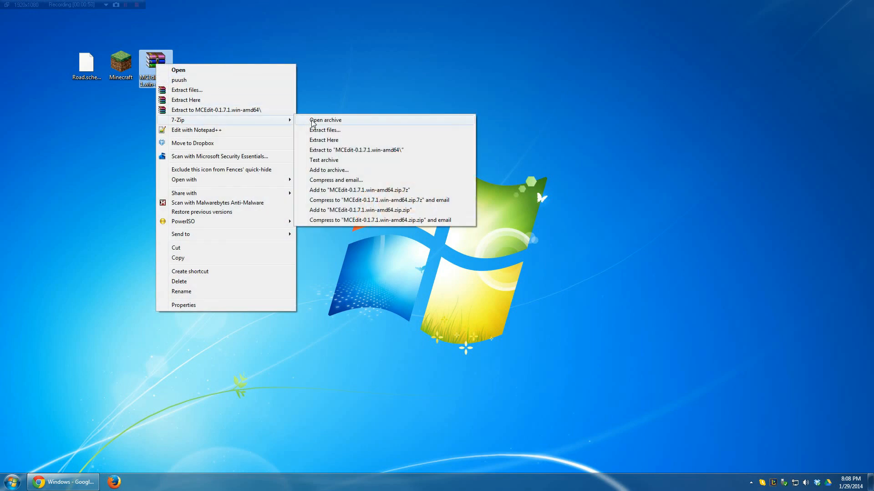
click(313, 121)
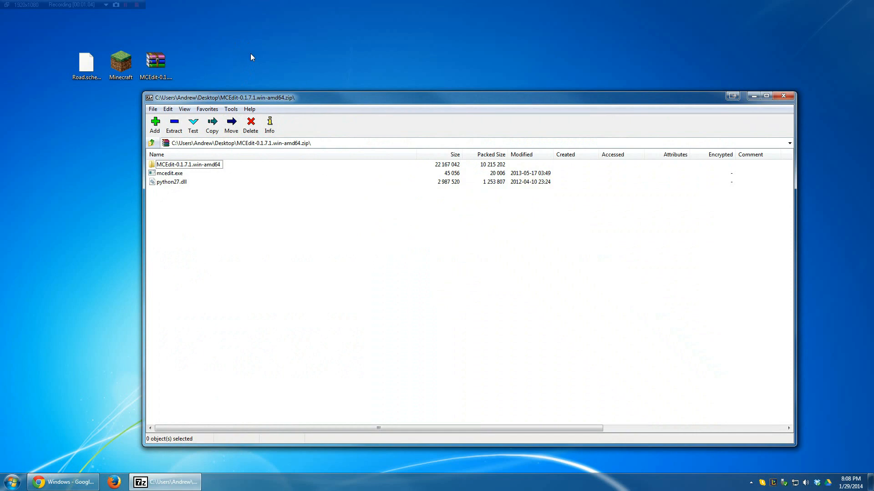
- Create a new folder named MCEdit on the desktop
right_click(252, 41)
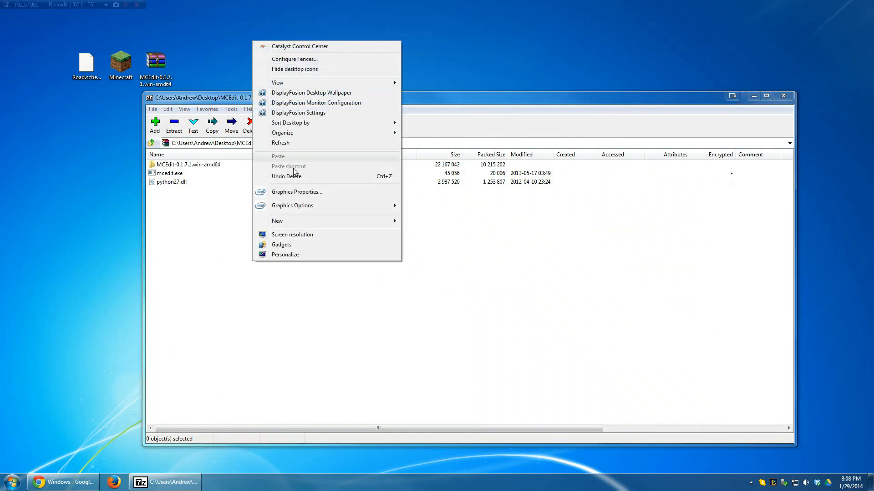
mouse_move(313, 221)
click(414, 221)
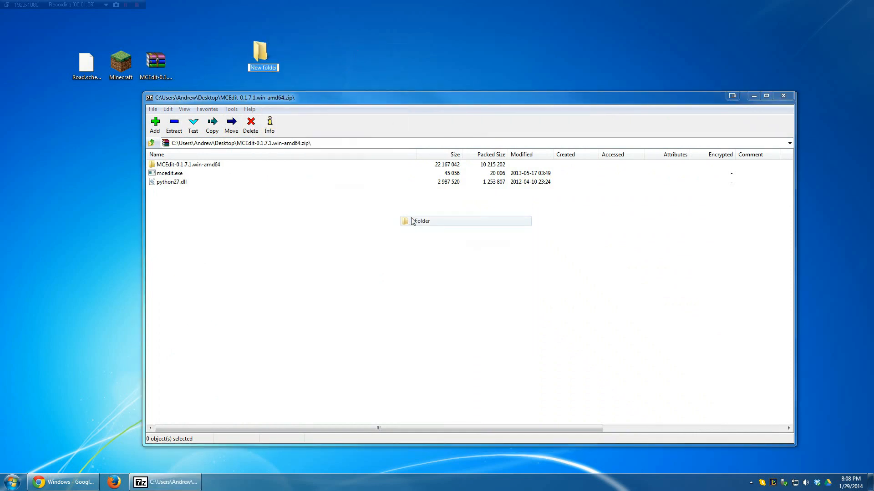
text(MCEdit)
key(Return)
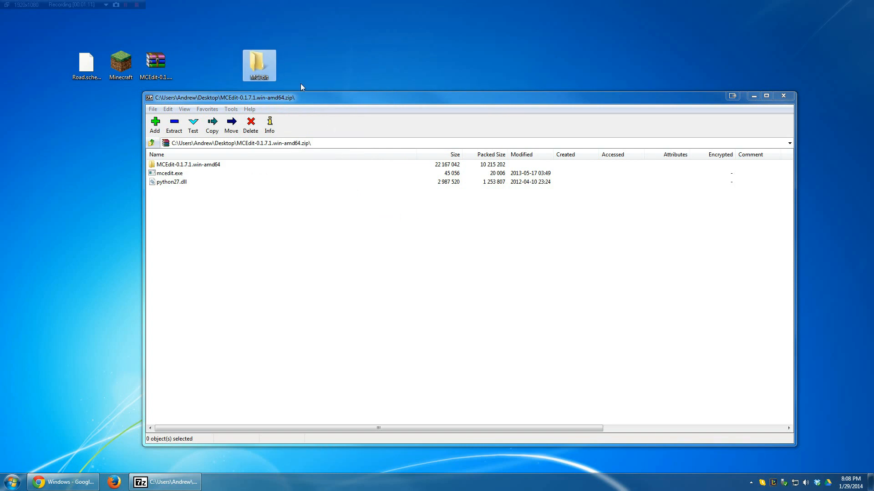
- Extract all items of the archive into the desktop's MCEdit folder, close the archive and check the folder's contents
click(182, 218)
drag(182, 218, 150, 153)
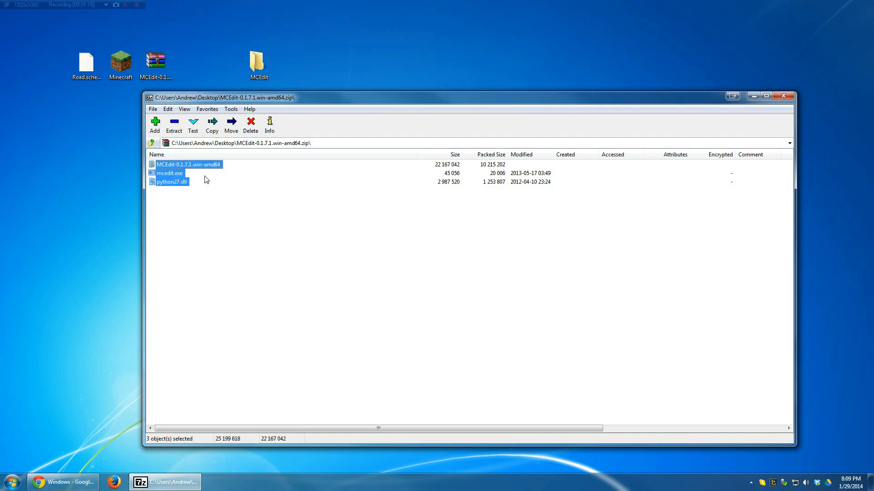
click(175, 128)
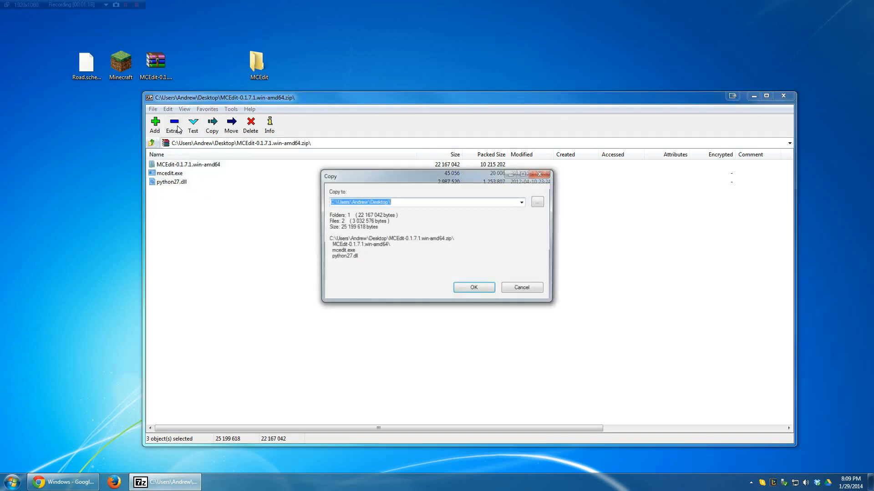
click(539, 202)
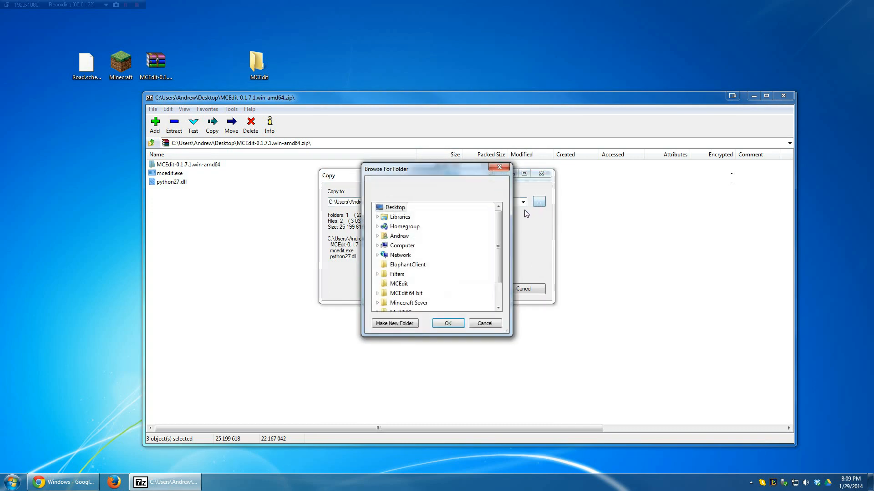
drag(498, 230, 499, 248)
click(398, 264)
click(448, 323)
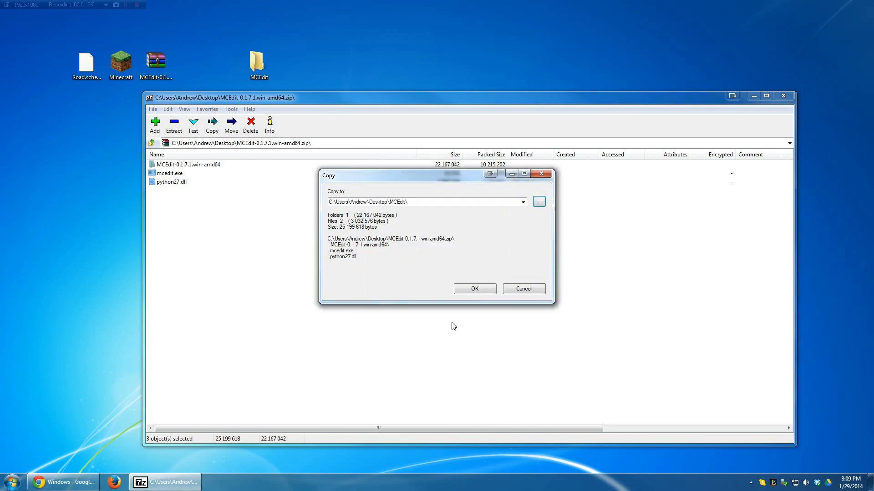
click(473, 290)
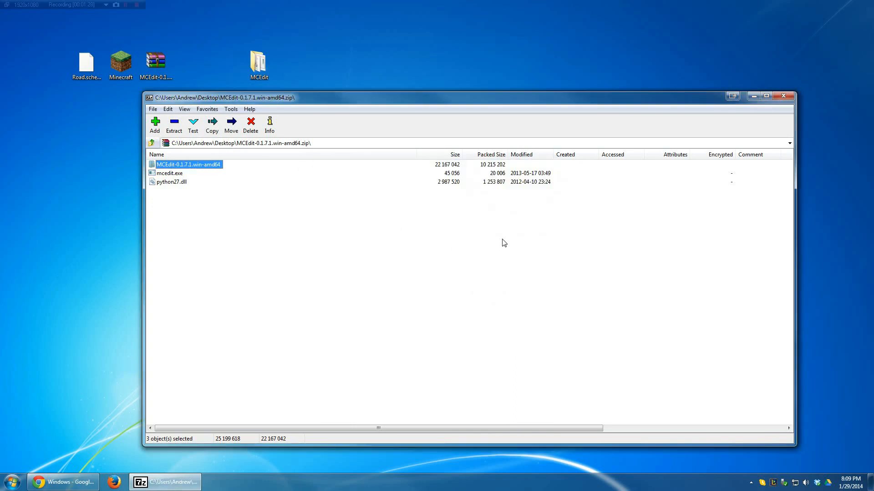
click(781, 97)
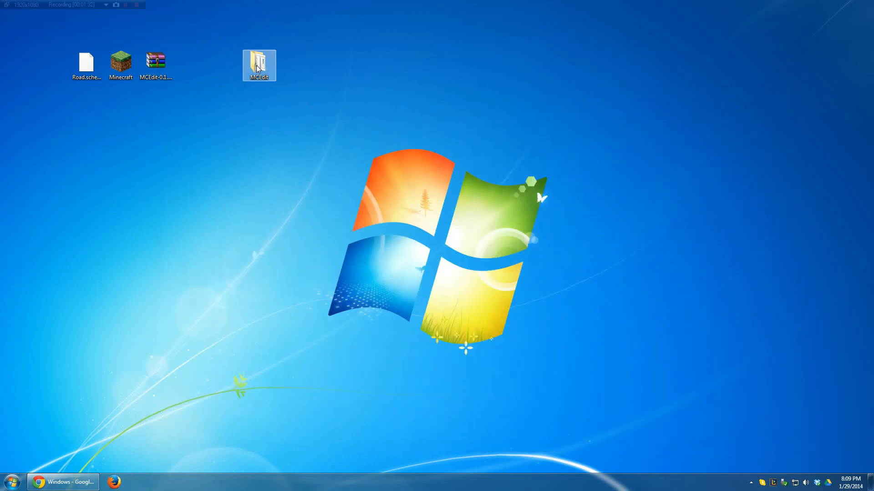
drag(288, 157, 530, 131)
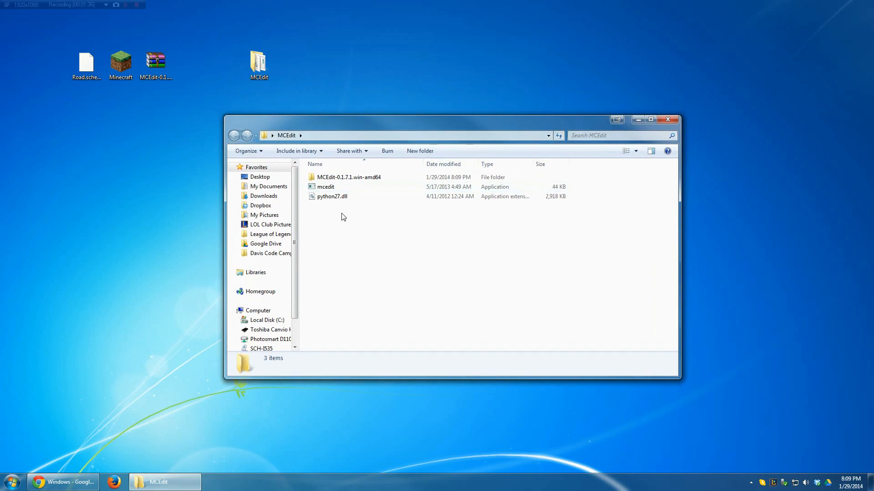
click(673, 119)
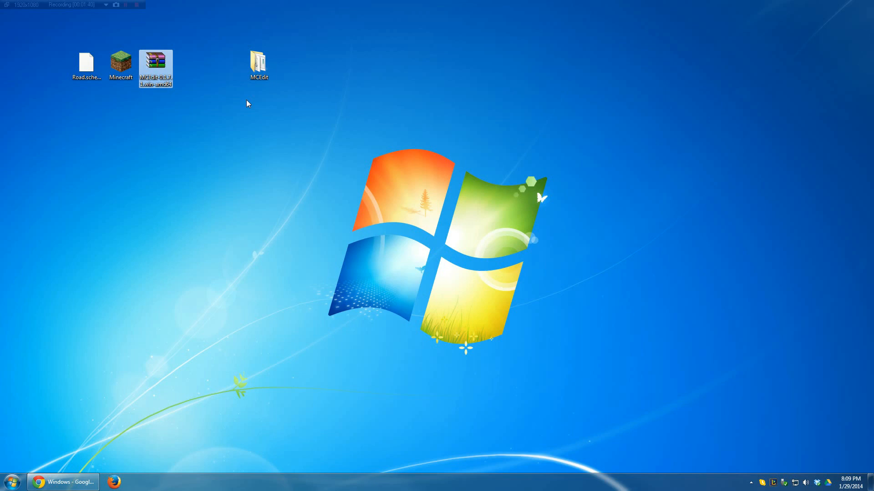
- Delete the MCEdit zip archive from the desktop and move the MCEdit folder into its place beside Minecraft
key(Delete)
key(Return)
drag(268, 68, 166, 69)
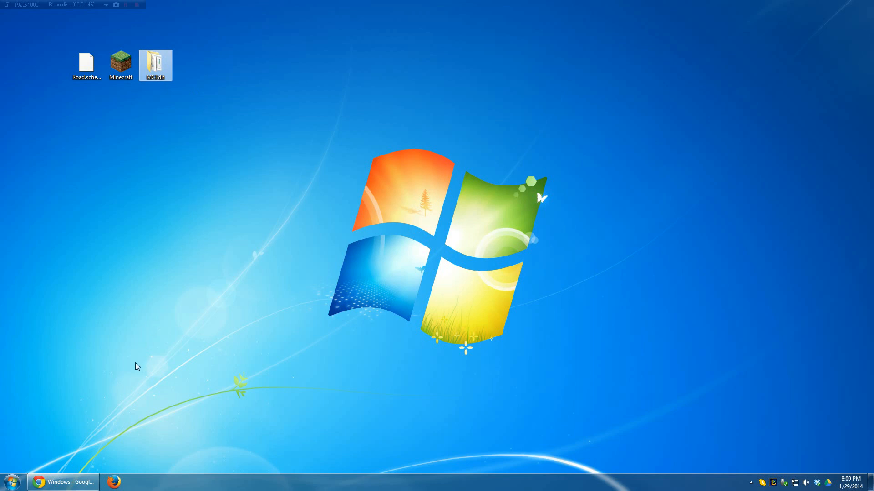
- Switch back to Chrome, search for "minecraft schematics" and open the minecraft-schematics.com website
click(93, 479)
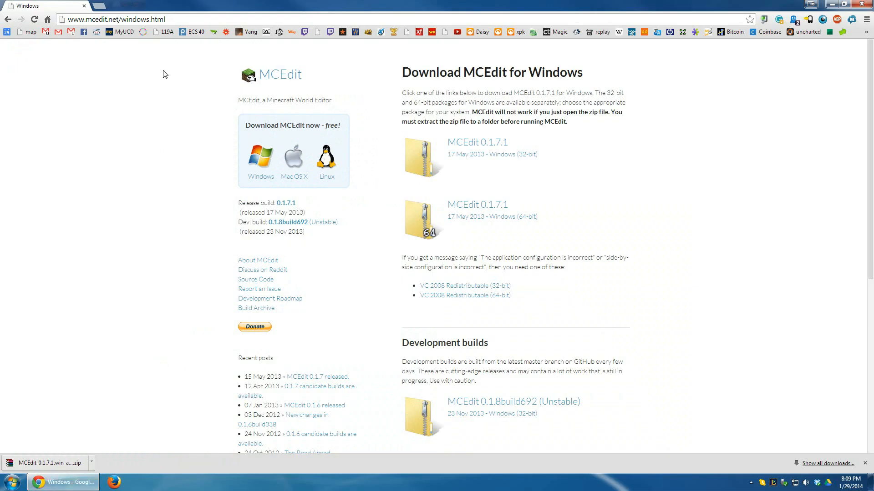
click(174, 18)
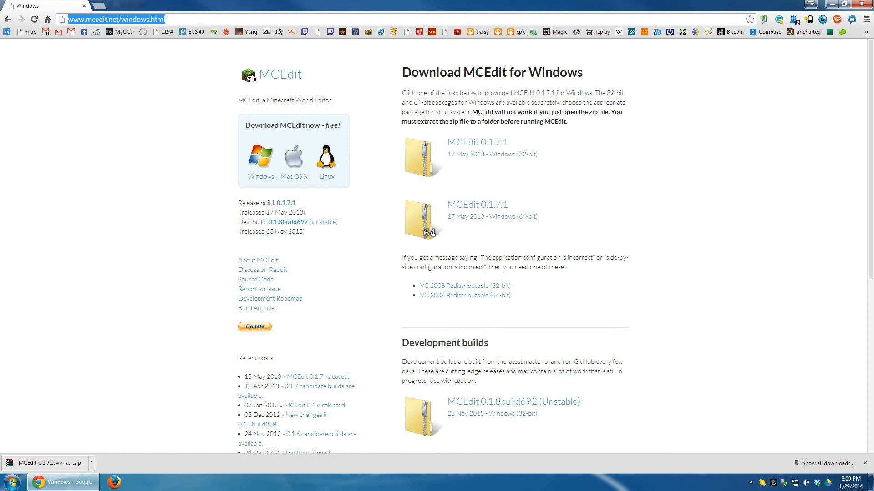
text(minecraft skchematics)
key(Return)
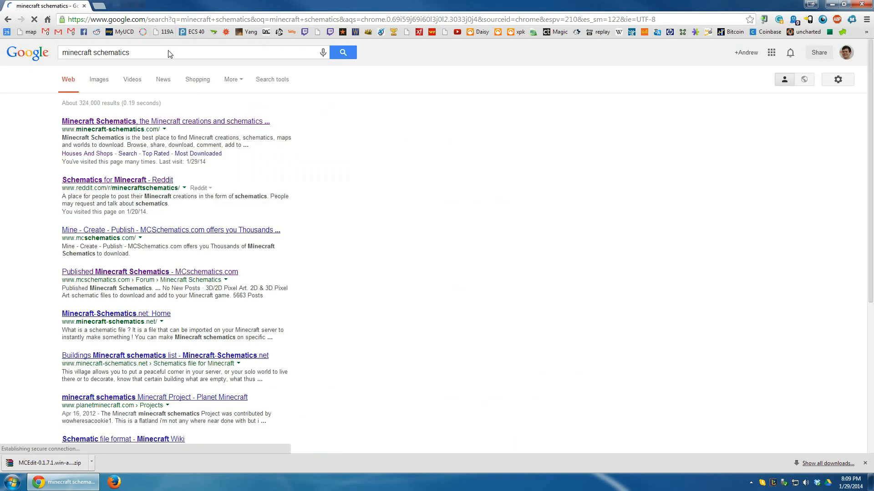
click(172, 122)
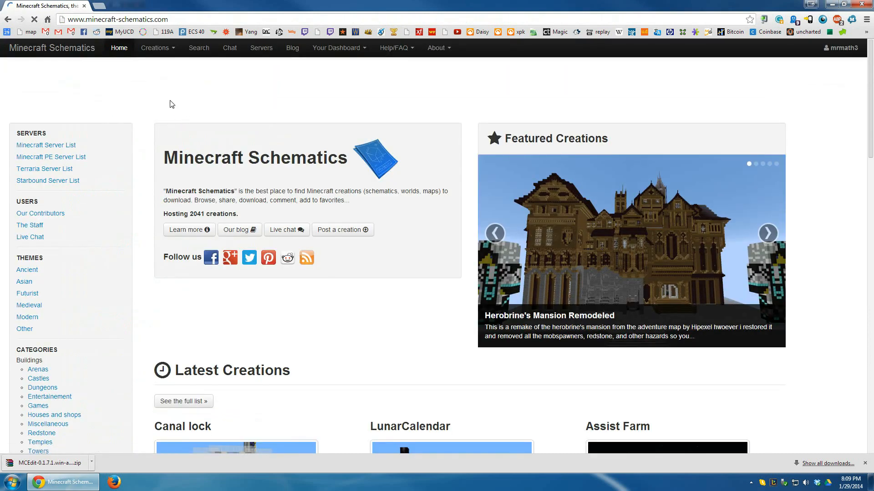
- Browse the Towers category and open the Broadway Building creation
scroll(147, 100, down, 3)
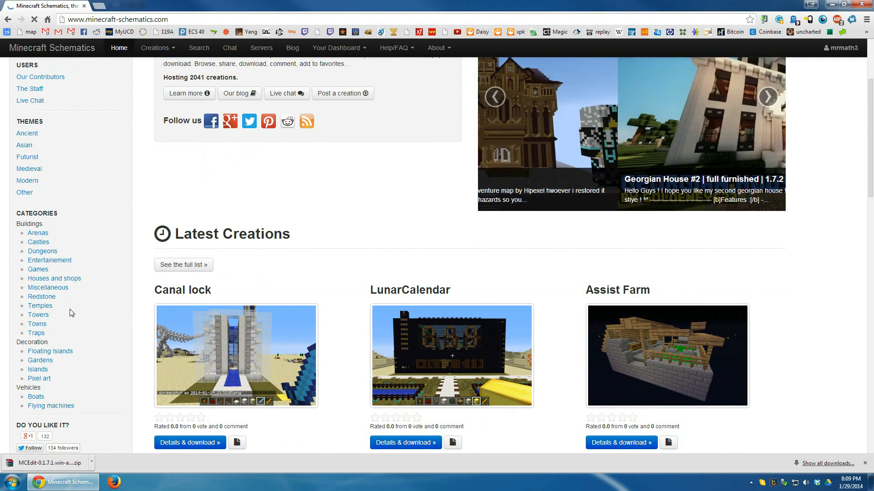
click(45, 317)
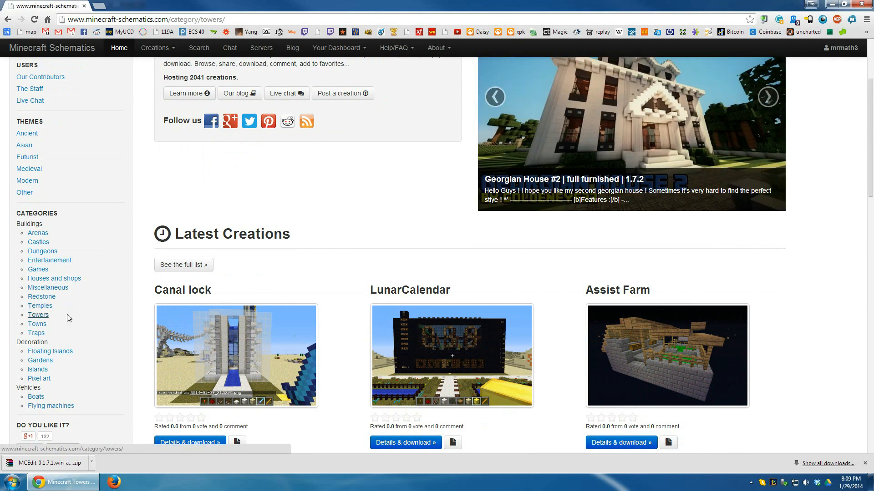
scroll(314, 257, down, 4)
scroll(321, 256, down, 12)
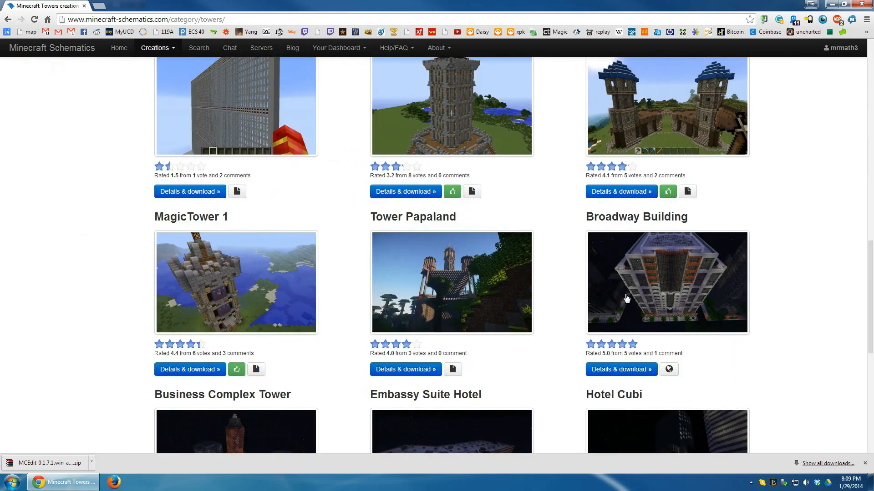
click(628, 297)
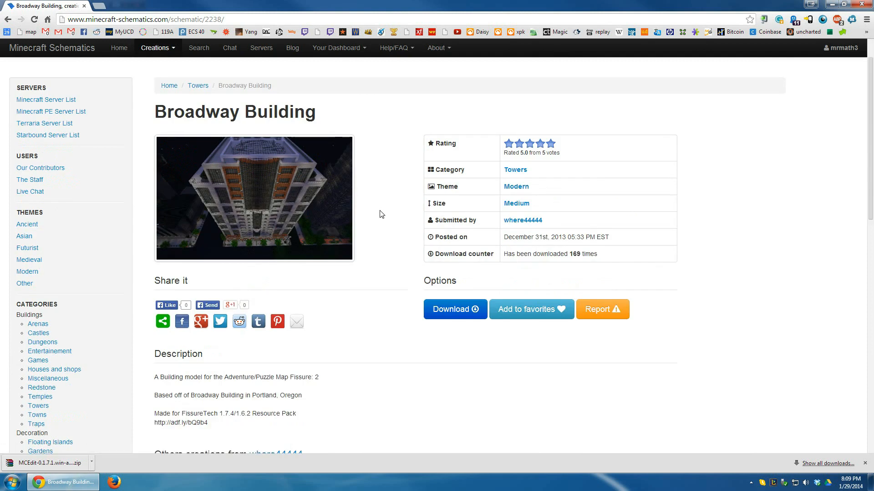
- Download the Broadway Building schematic through the ad page and MediaFire, saving it to the desktop
click(460, 310)
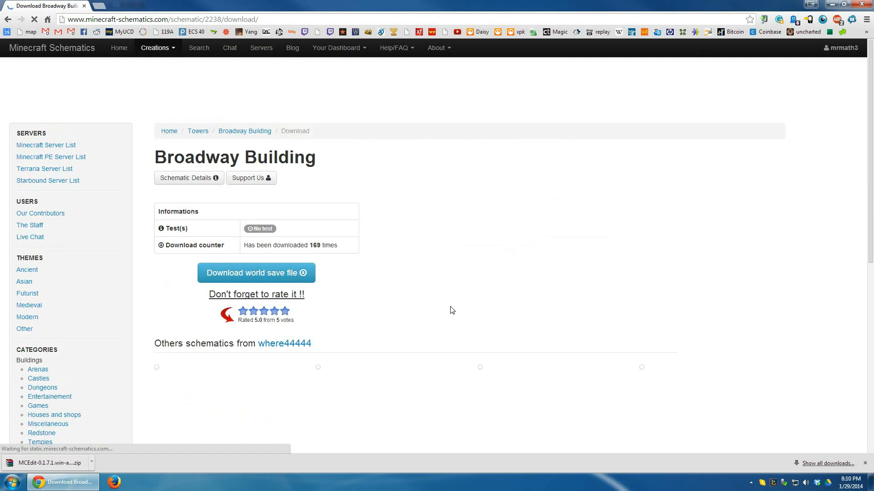
click(277, 273)
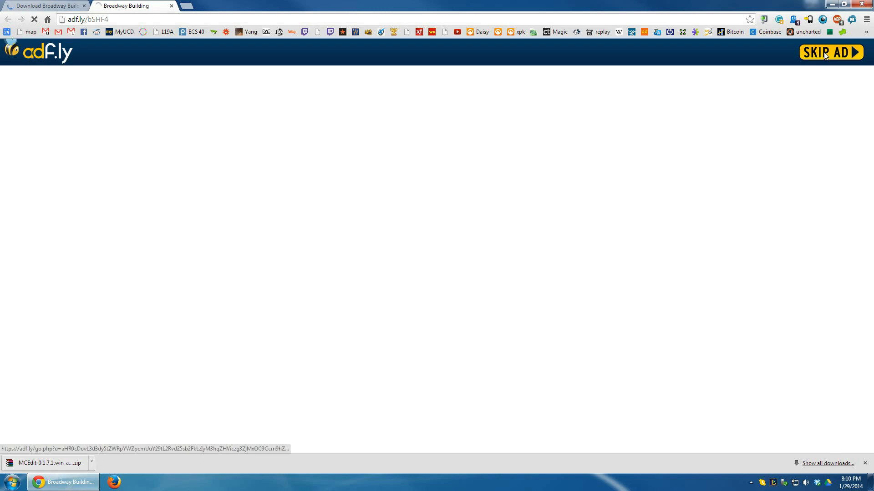
click(824, 53)
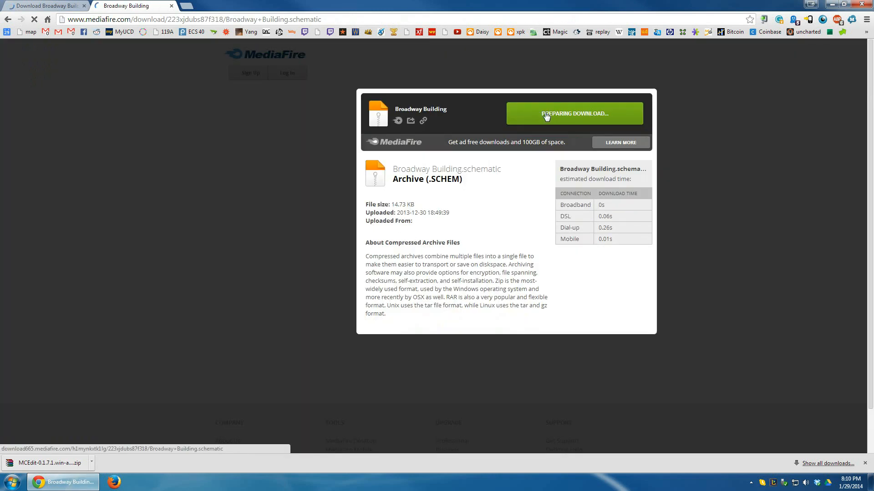
click(532, 117)
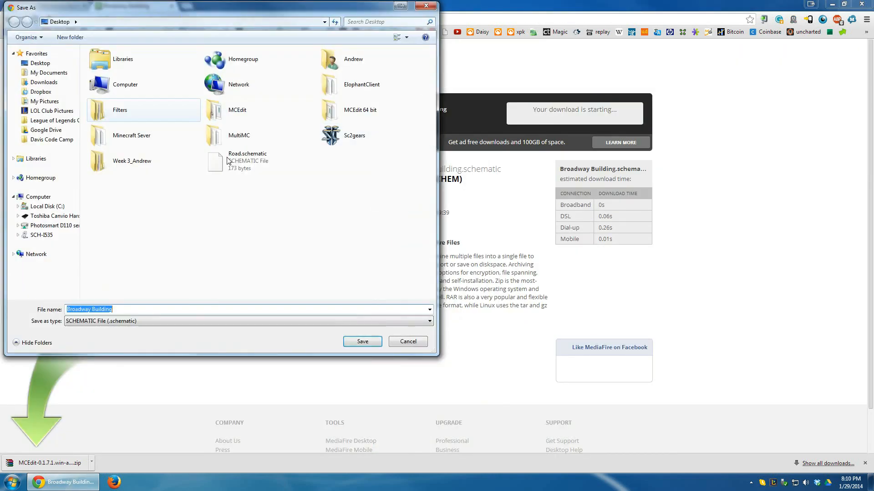
click(374, 341)
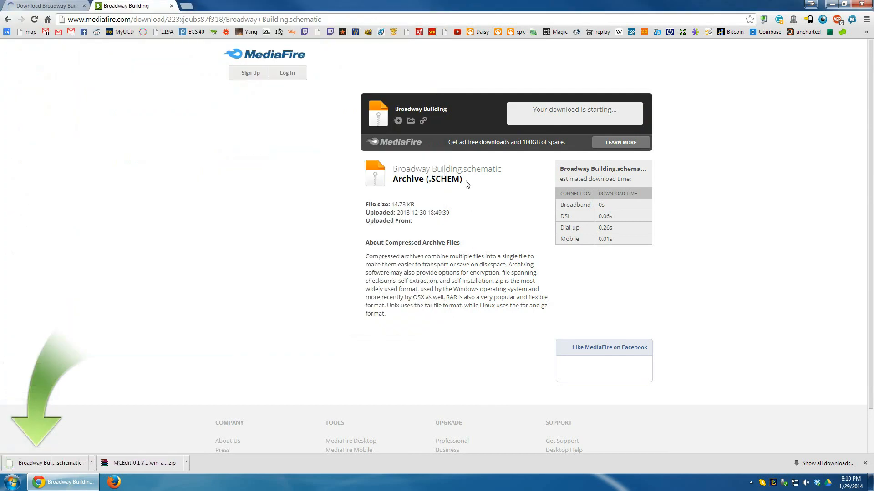
- Close Chrome and place the Broadway Building schematic on the desktop beside the Road schematic
click(870, 3)
drag(18, 20, 52, 68)
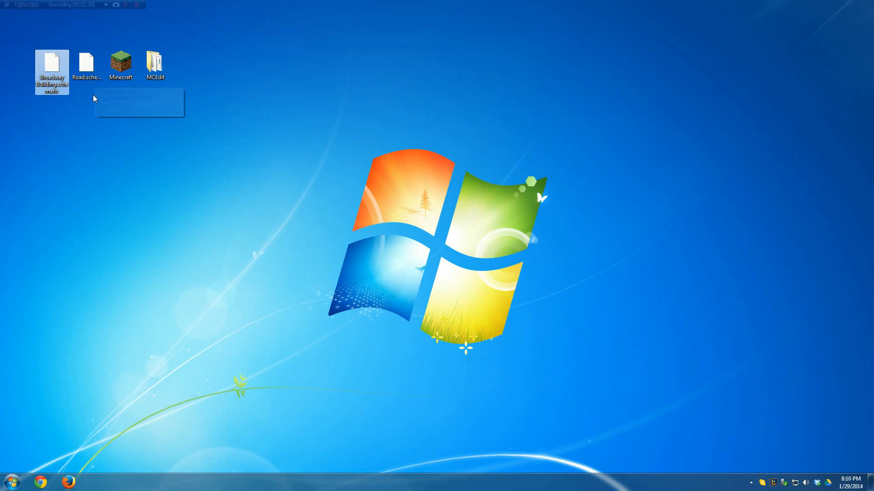
click(94, 97)
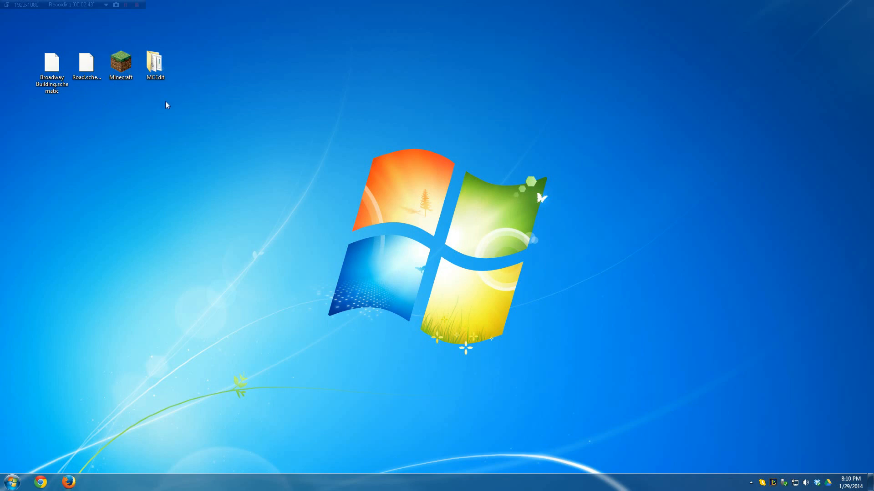
drag(34, 122, 168, 106)
- Launch Minecraft with the profile saved to use the latest version
double_click(122, 70)
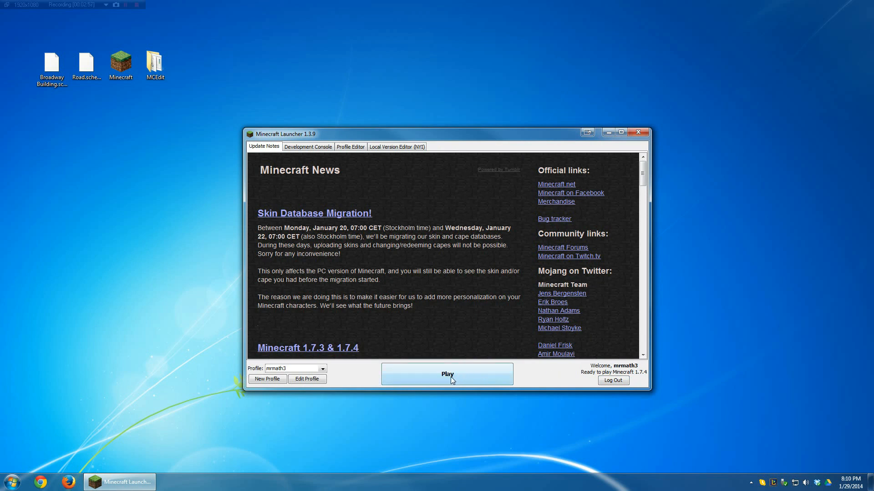
click(307, 380)
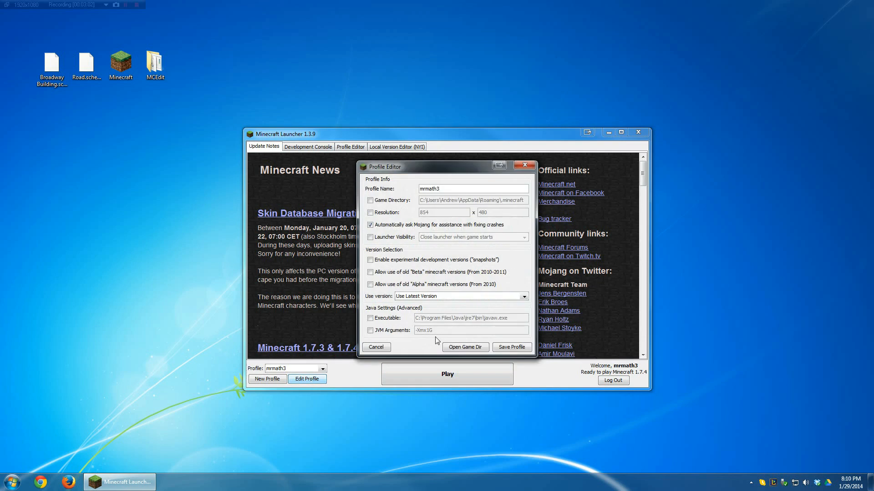
click(414, 297)
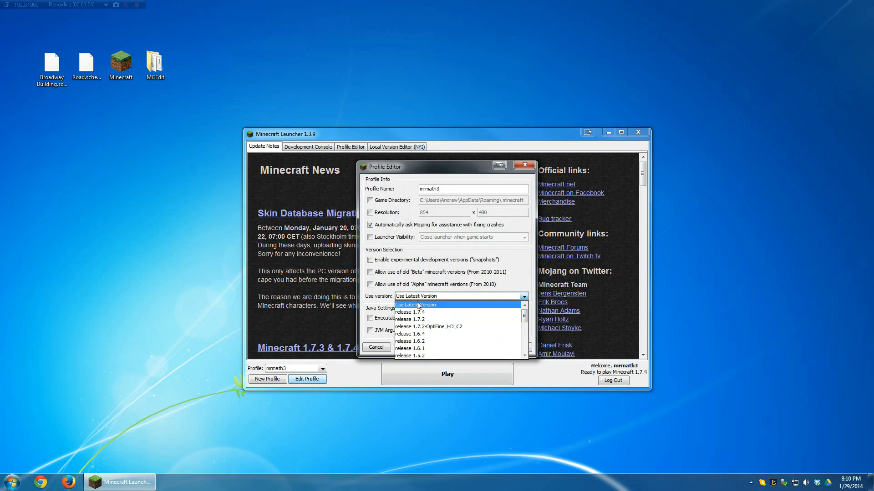
click(416, 306)
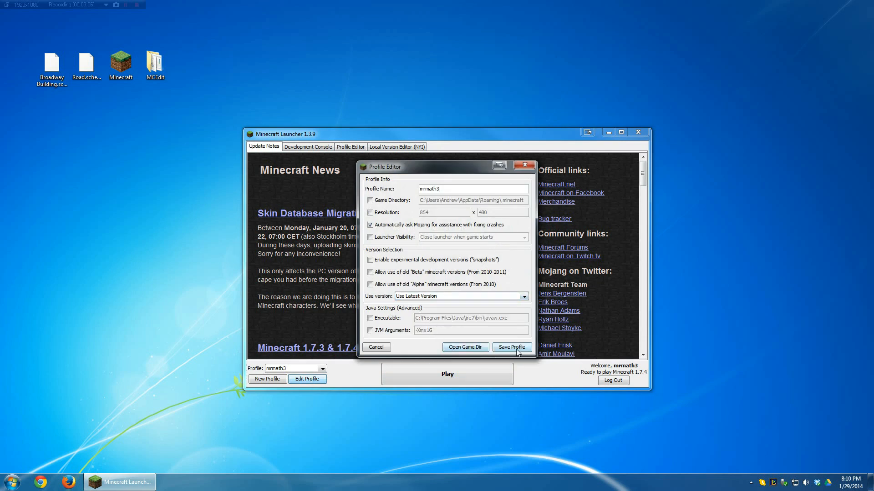
click(514, 349)
click(467, 375)
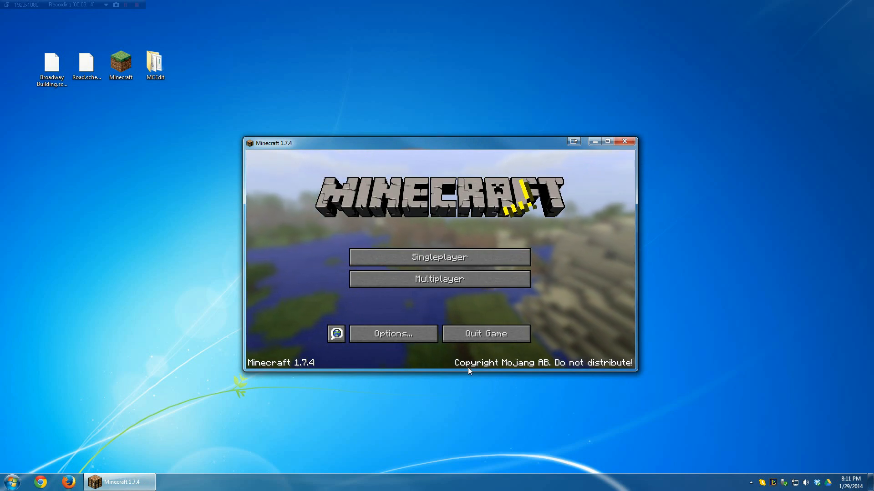
- Start a new singleplayer world named "Flatland Awesome" and set its game mode to Creative
click(440, 256)
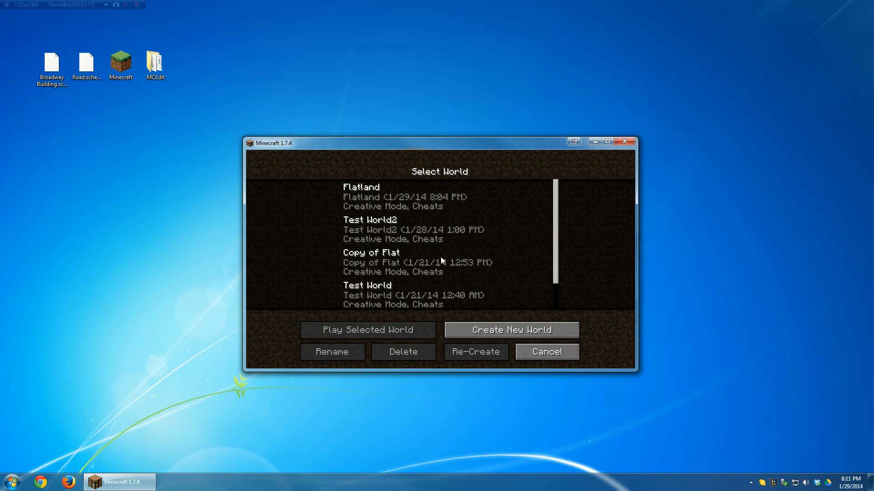
click(487, 331)
key(BackSpace)
key(BackSpace)
key(BackSpace)
key(BackSpace)
key(BackSpace)
key(BackSpace)
key(BackSpace)
key(BackSpace)
key(BackSpace)
text(Flatland)
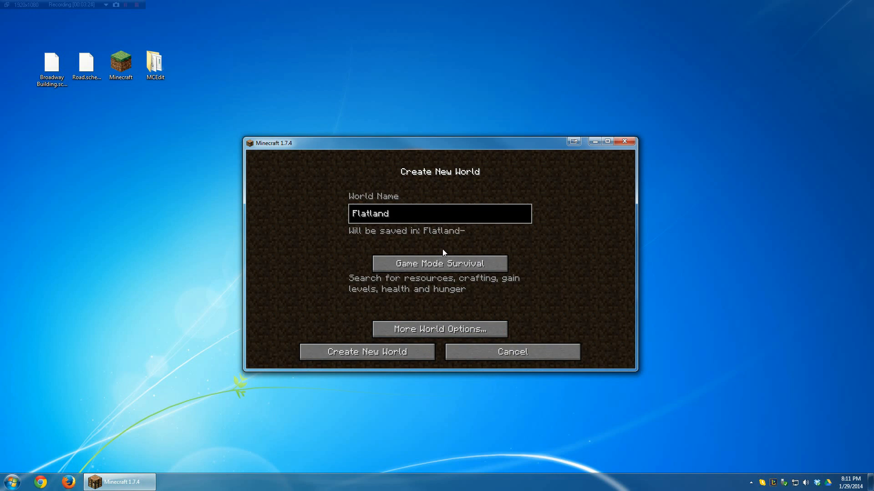
text( Awesome)
click(434, 266)
click(434, 265)
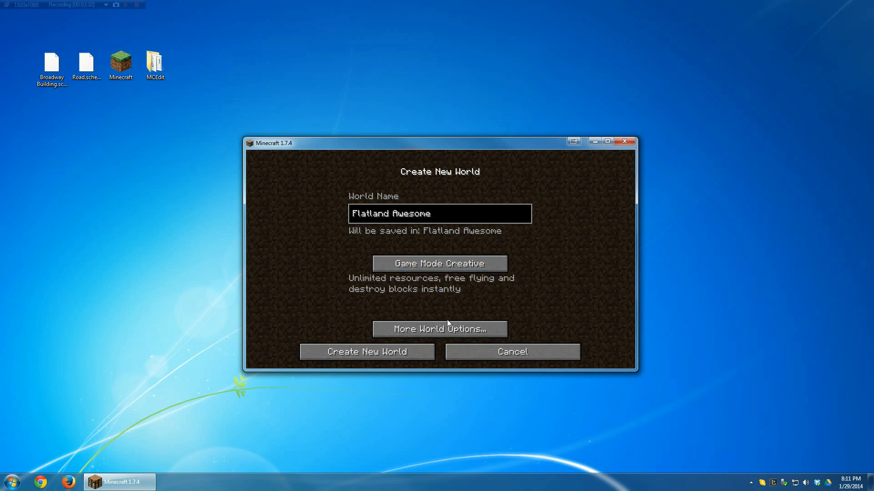
- Set the world type to Superflat with structure generation off and create the world
click(443, 331)
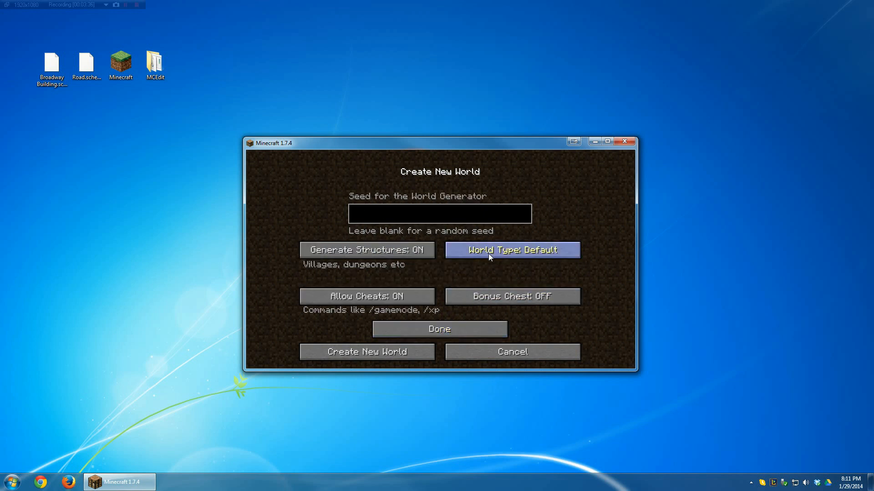
click(515, 252)
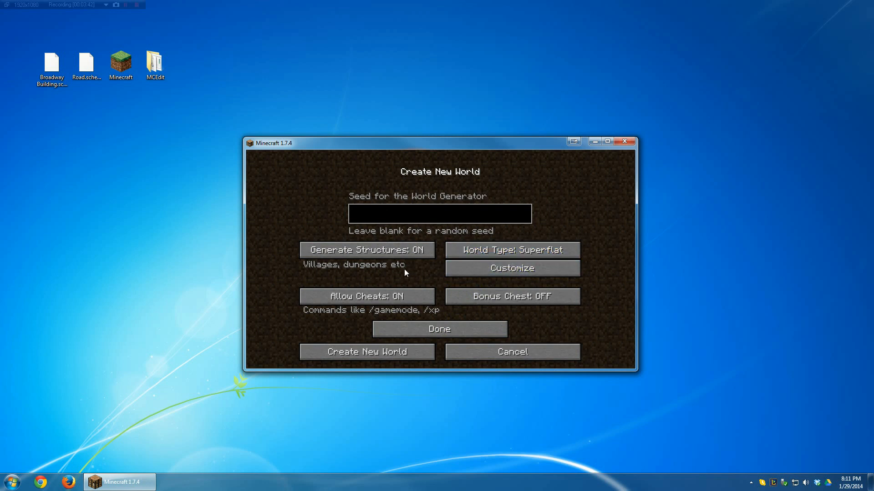
click(394, 252)
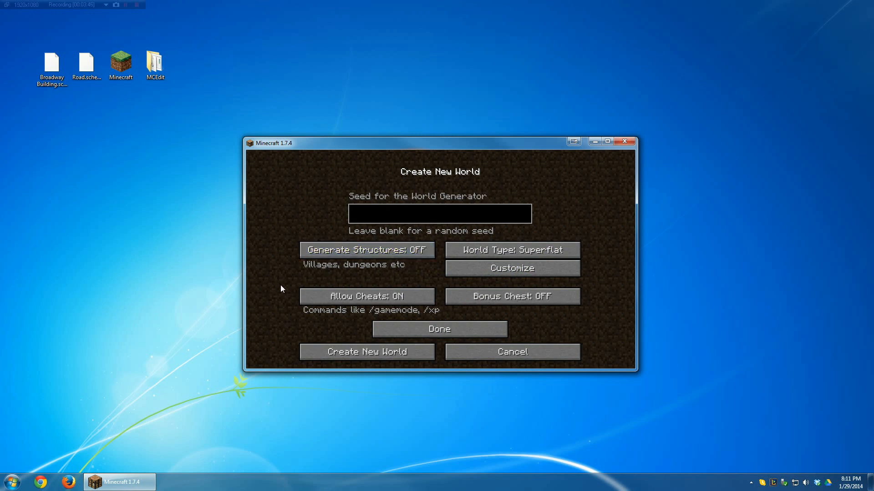
click(450, 329)
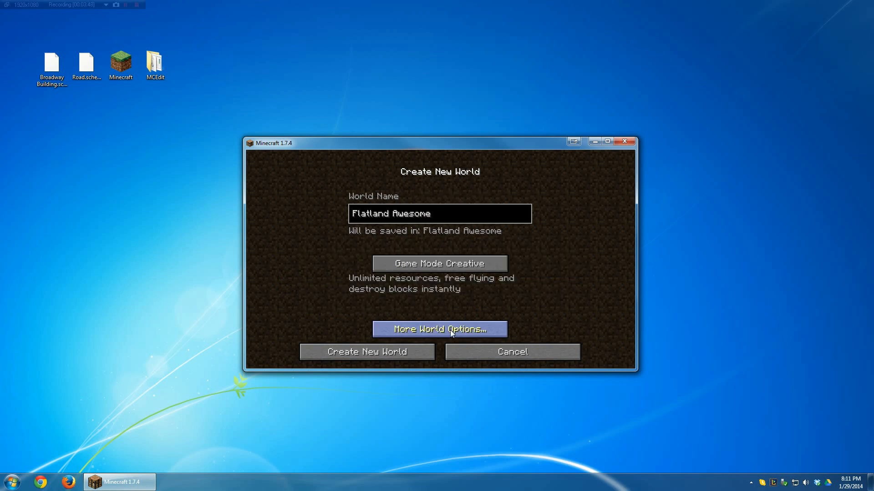
click(400, 351)
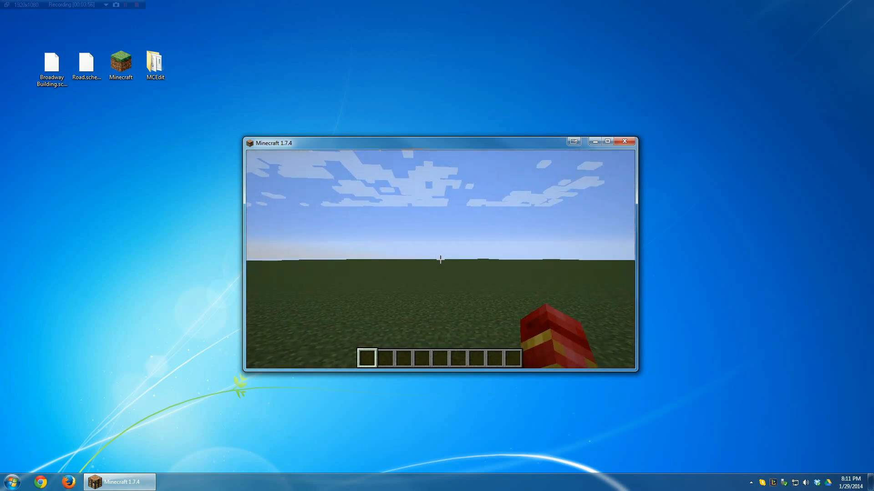
- Cycle the world's difficulty through its options back to Peaceful and return to the game
key(Escape)
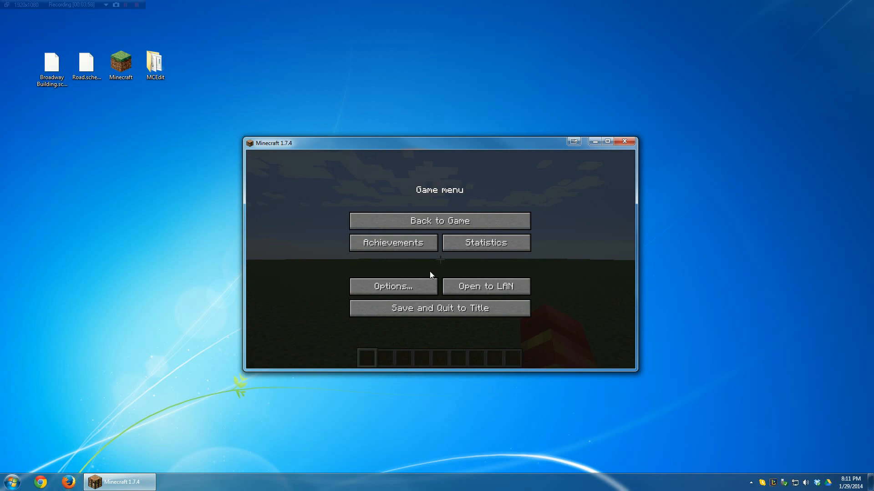
click(416, 285)
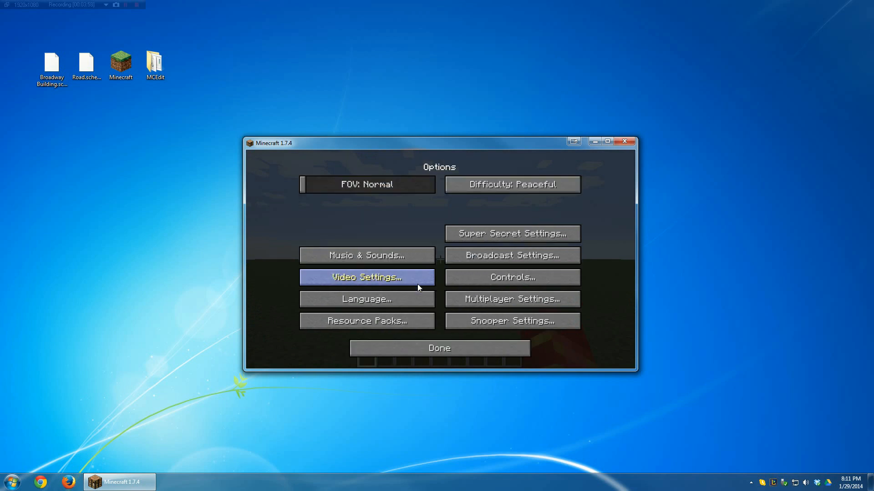
click(505, 185)
click(508, 186)
click(507, 187)
click(508, 187)
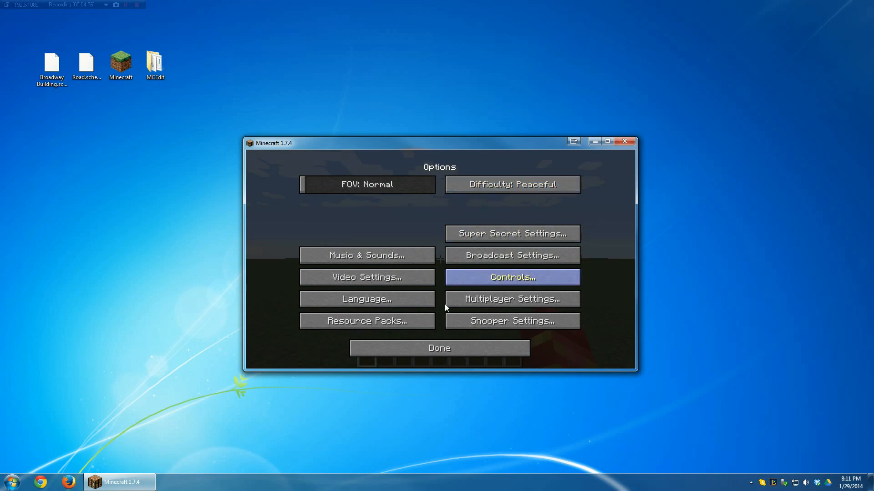
click(445, 347)
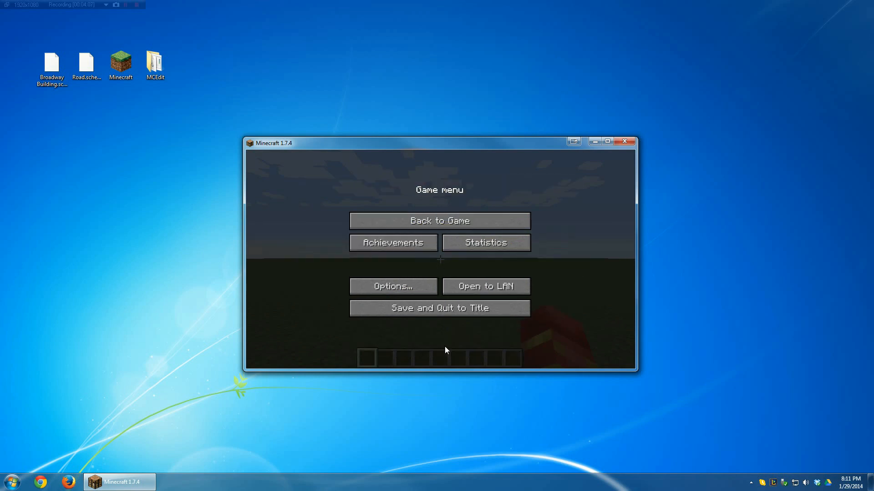
click(441, 220)
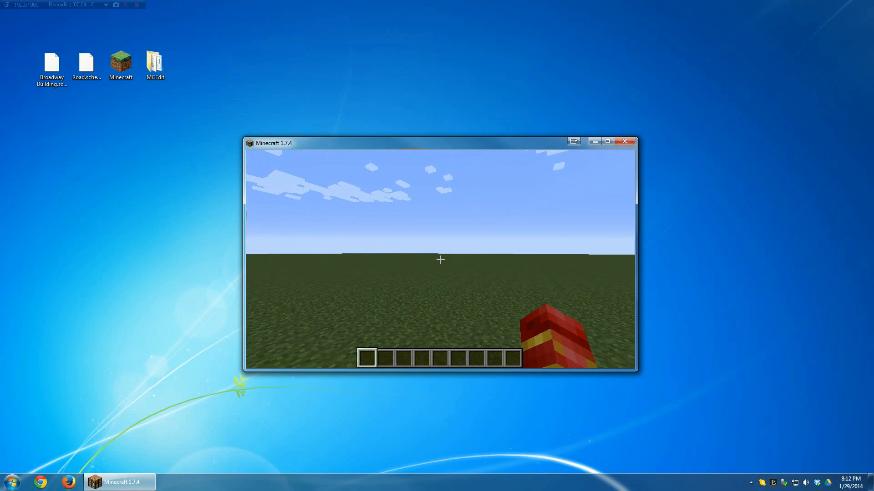
- Close Minecraft and launch the mcedit application from the desktop's MCEdit folder
key(Escape)
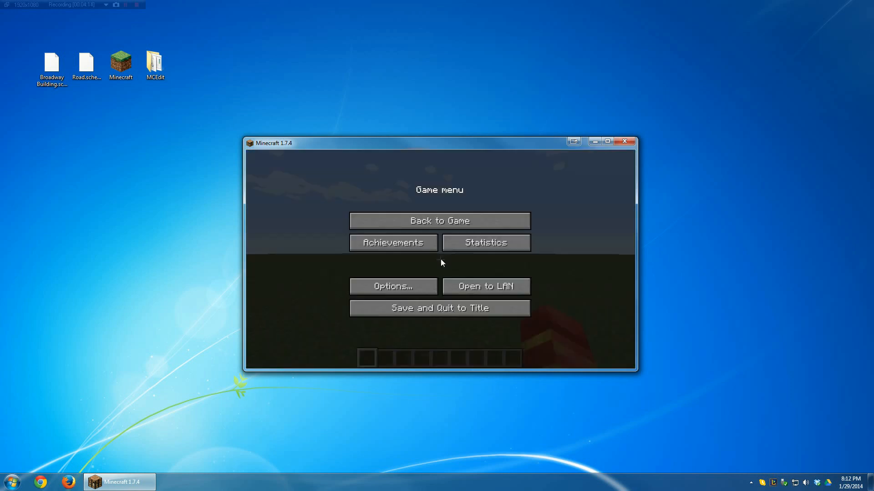
click(625, 142)
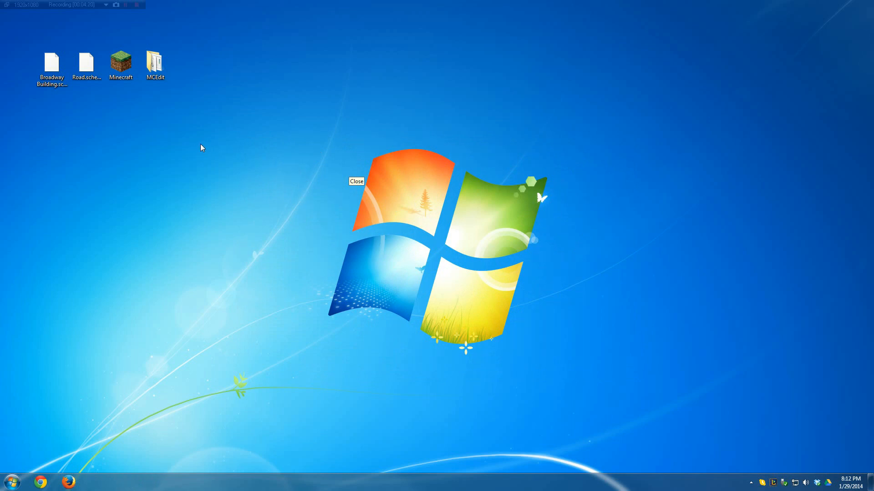
double_click(156, 66)
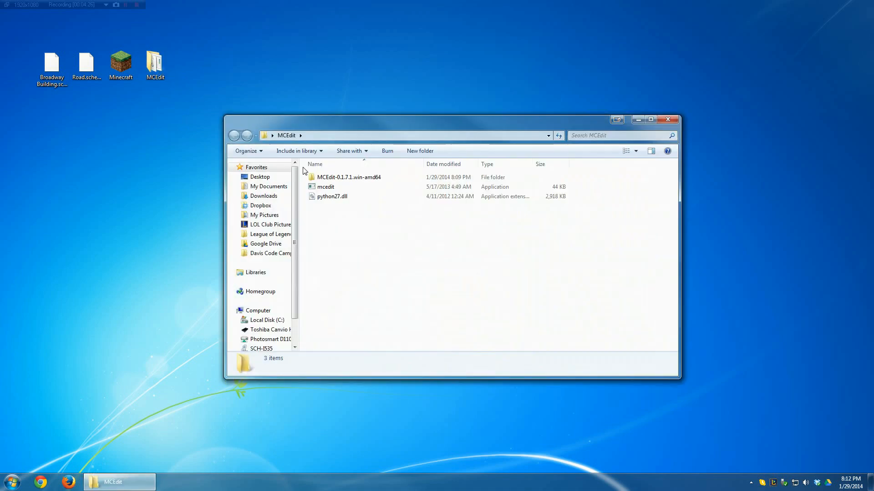
click(328, 187)
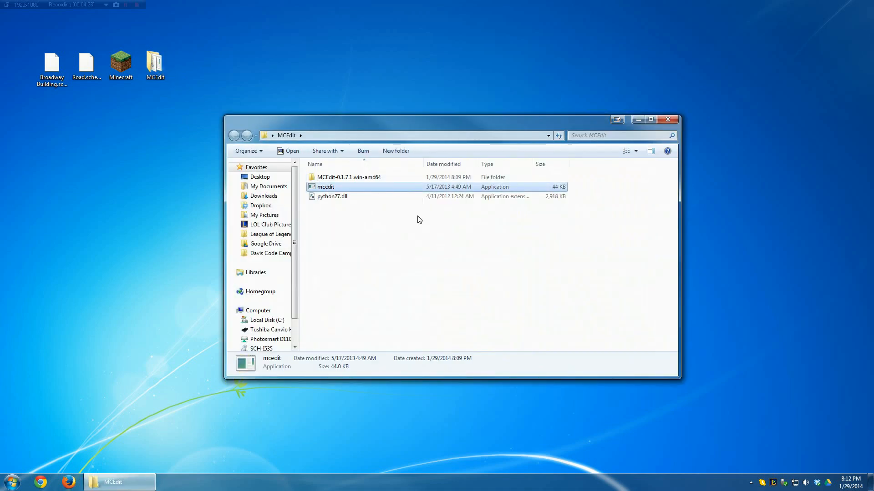
double_click(340, 187)
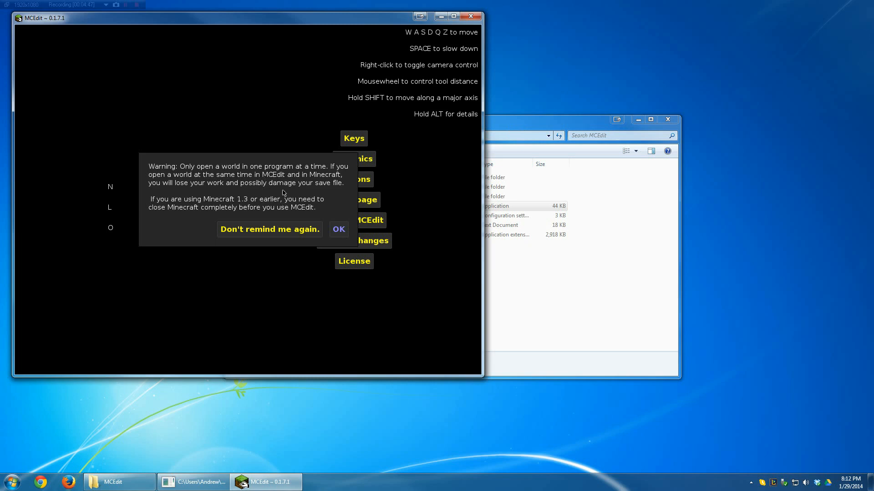
- Decline error reporting and load the Flatland Awesome world in MCEdit, closing the leftover folder window
click(338, 230)
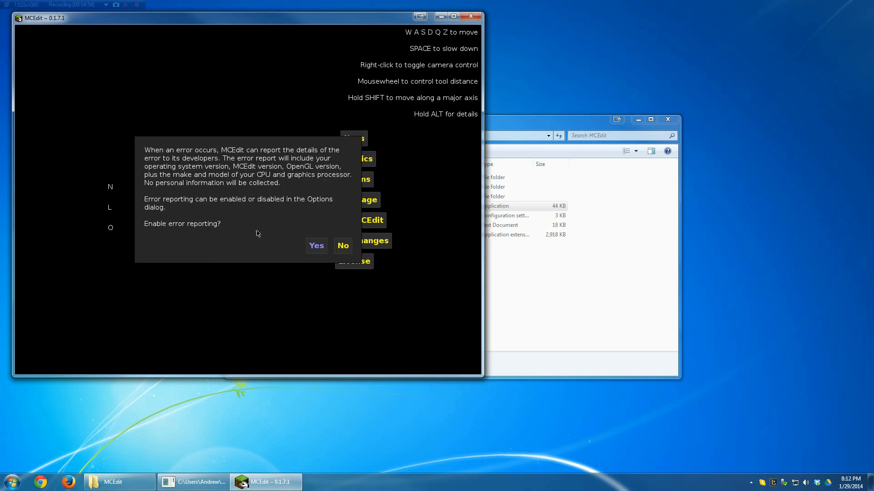
click(343, 247)
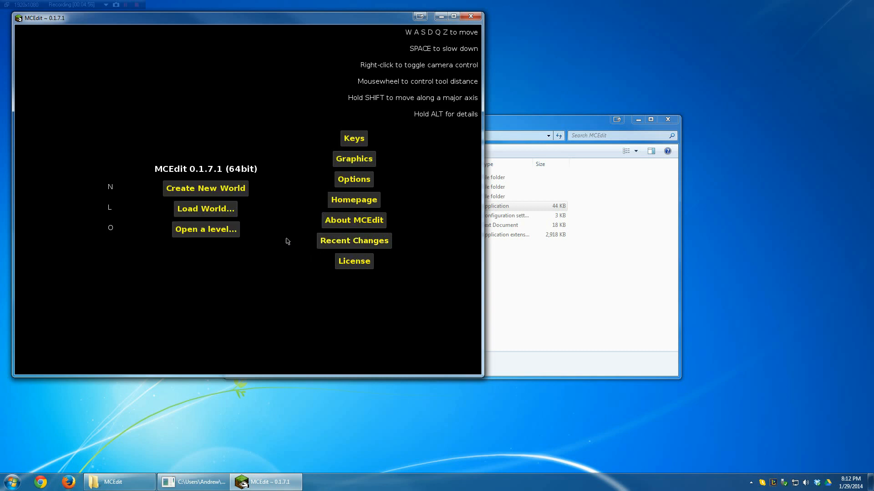
click(207, 213)
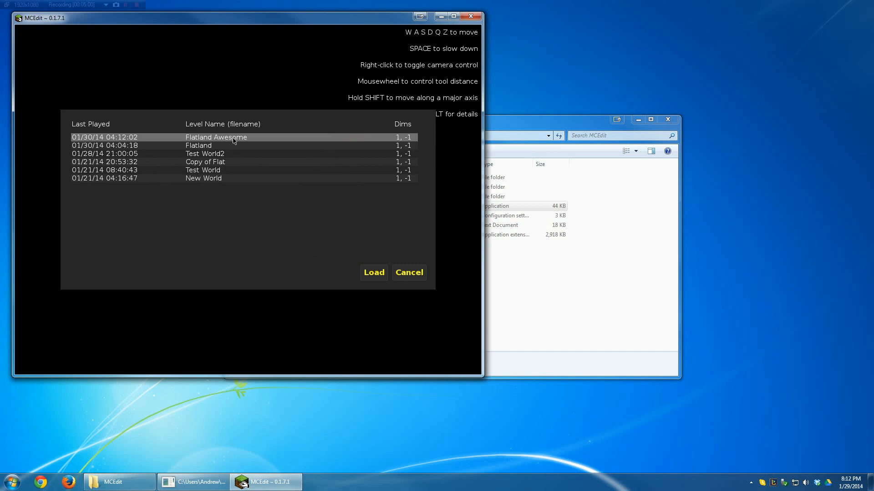
click(377, 273)
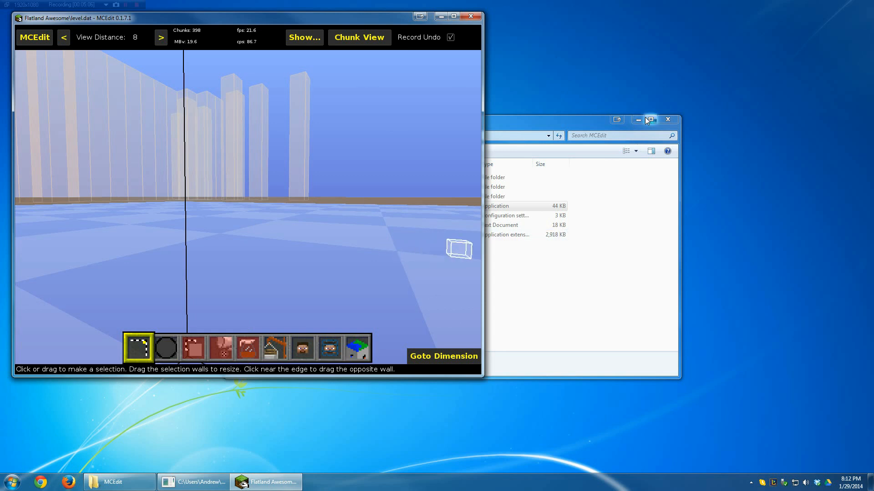
click(668, 121)
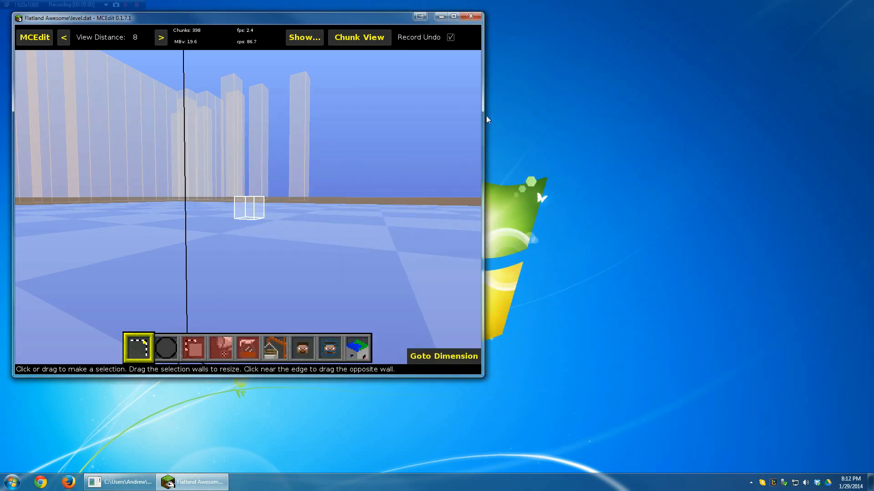
- Maximize the world editor window and relaunch the Display Keyboard.ahk script, replacing its running instance
click(453, 16)
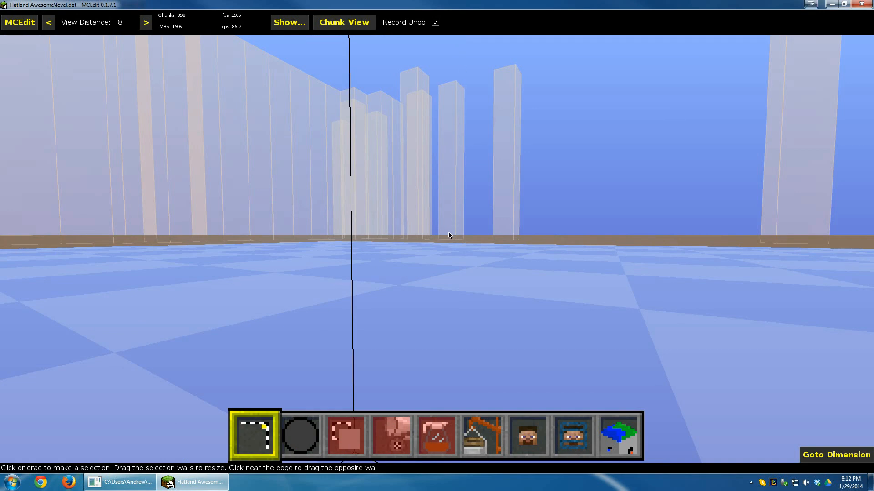
right_click(18, 273)
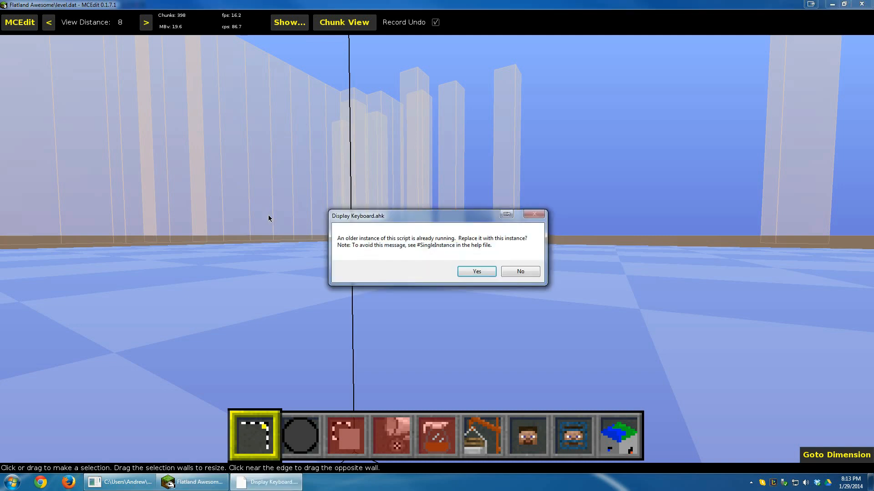
click(485, 271)
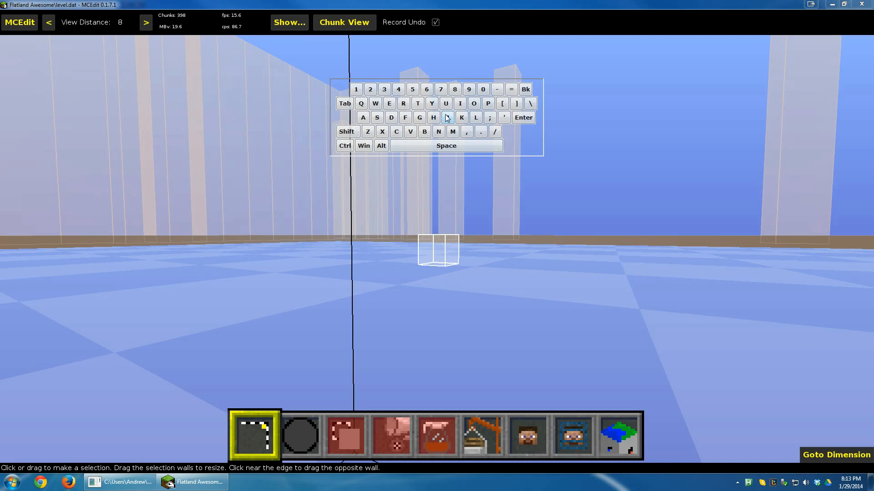
click(470, 248)
click(503, 254)
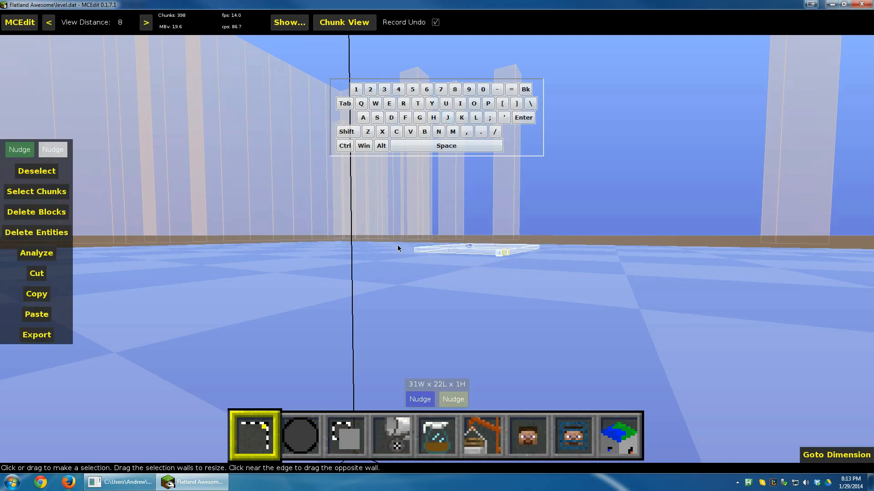
click(42, 172)
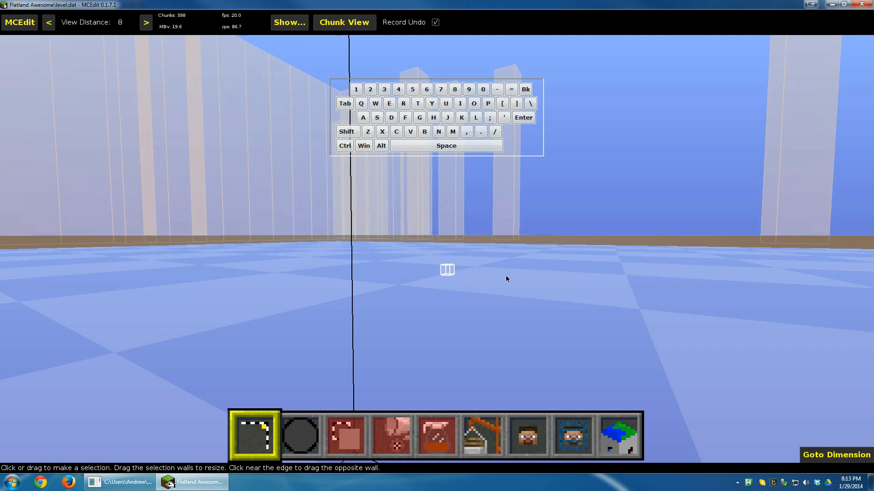
- Raise the camera above the ground and turn it around to examine the surrounding flatland
key(q)
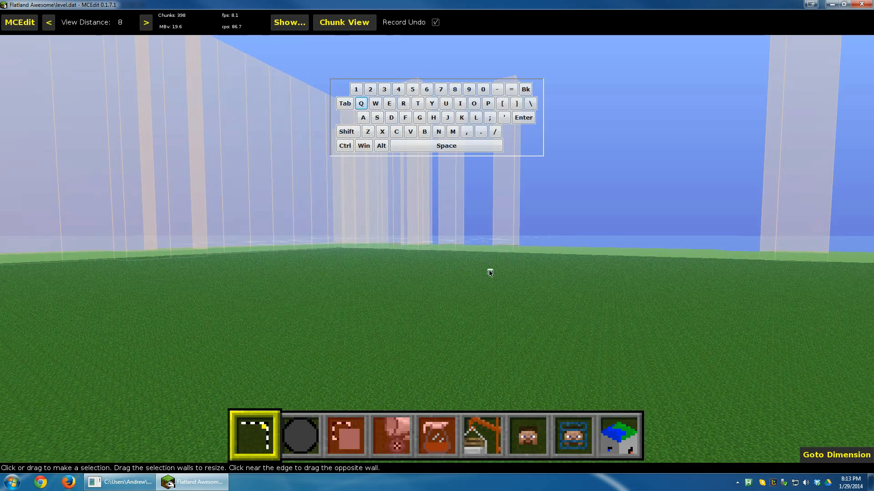
right_click(490, 272)
right_click(484, 275)
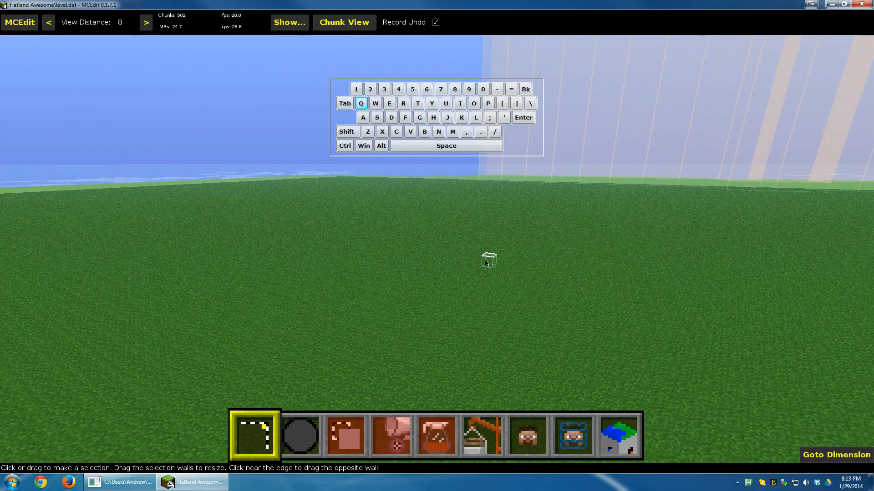
right_click(654, 230)
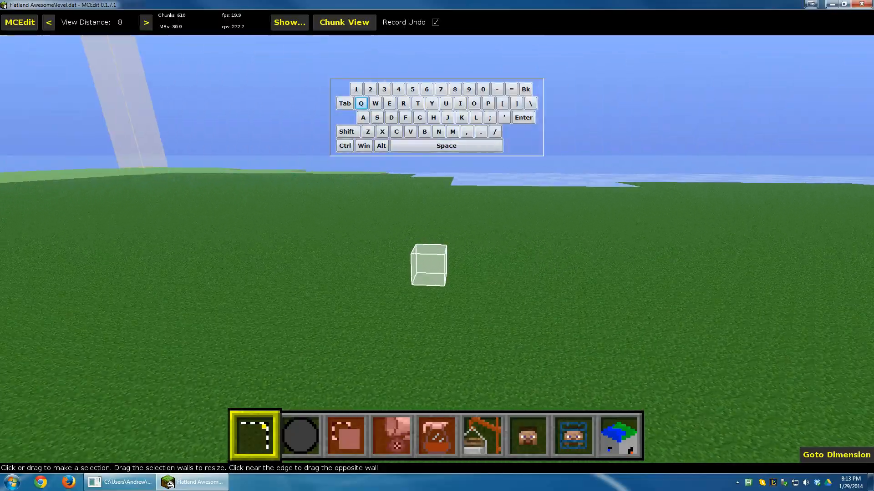
right_click(651, 235)
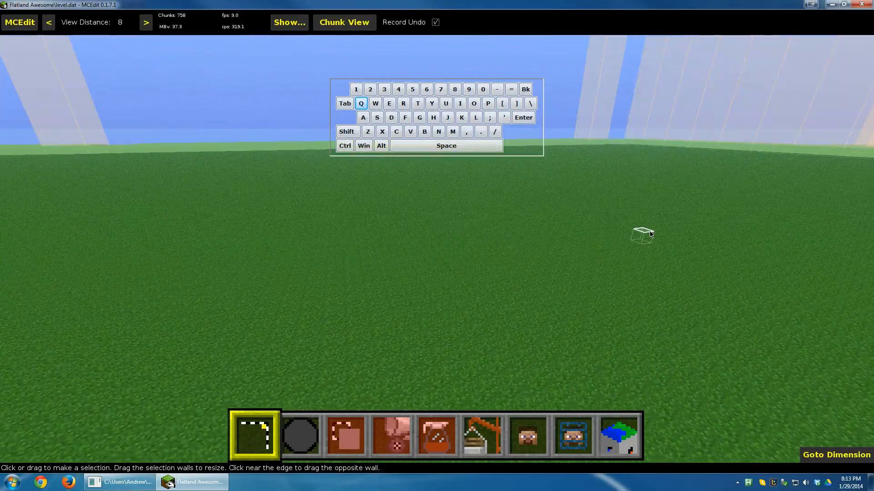
right_click(612, 241)
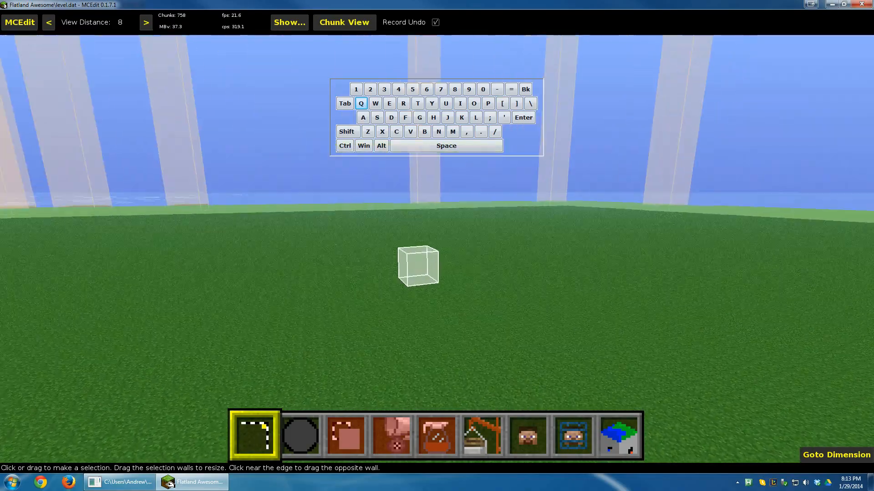
right_click(606, 256)
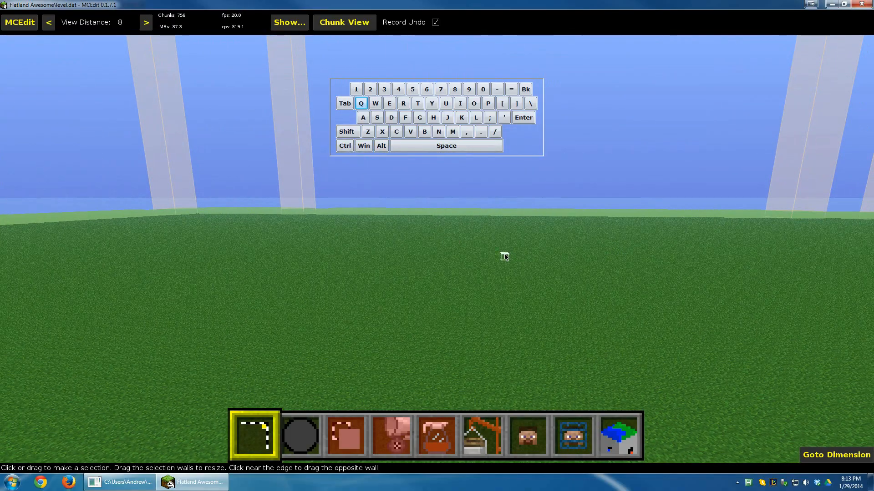
right_click(491, 261)
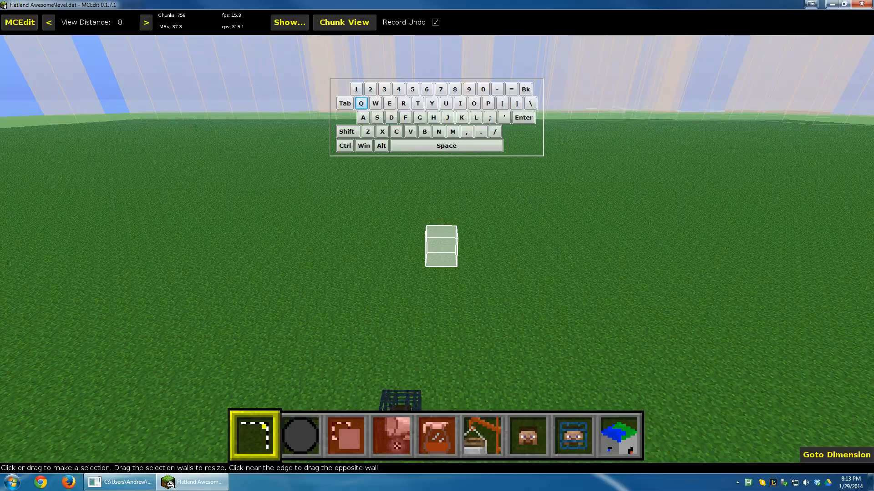
- Fly the camera around to view the player and spawn markers, descend beneath the bedrock layer, and return above the grass
key(d)
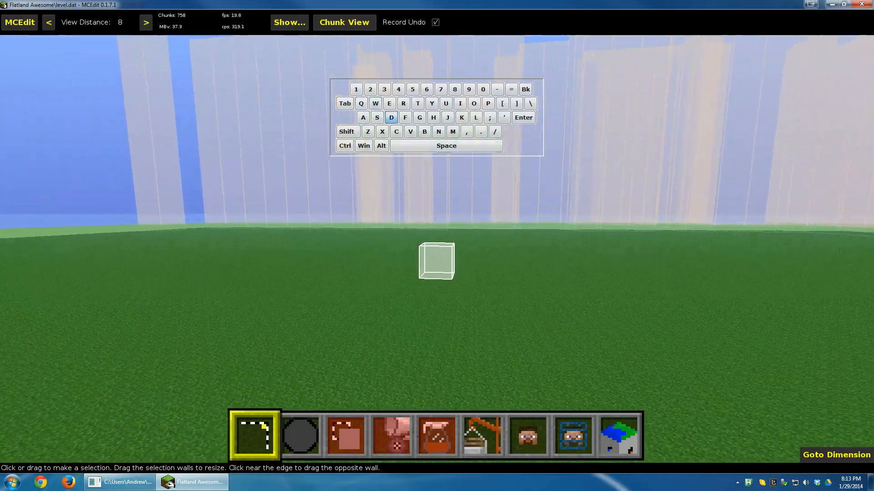
key(a)
key(d)
key(w)
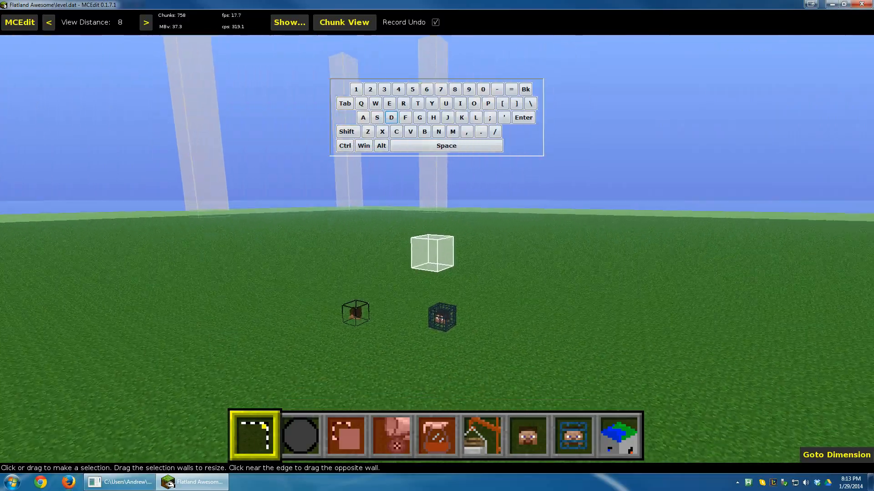
key(w)
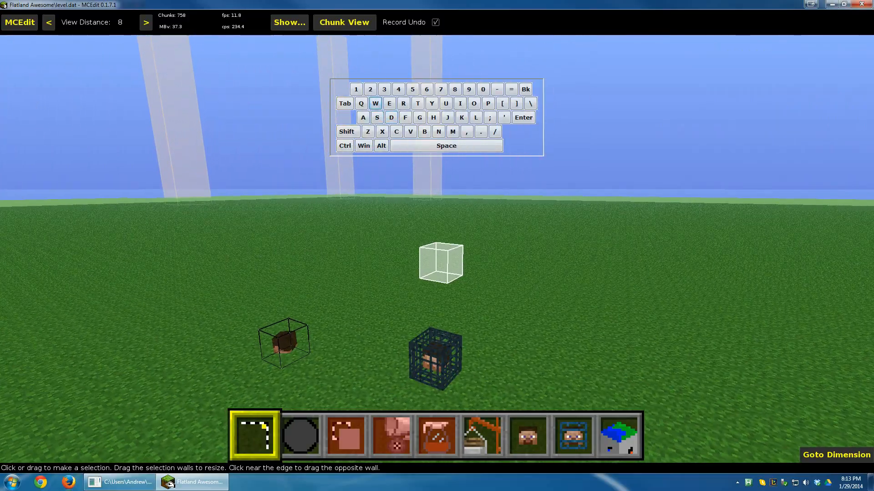
key(a)
key(z)
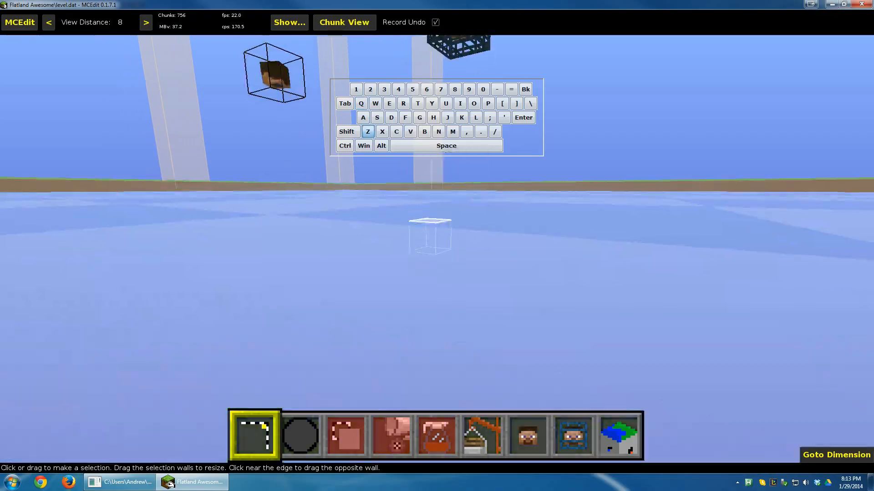
key(z)
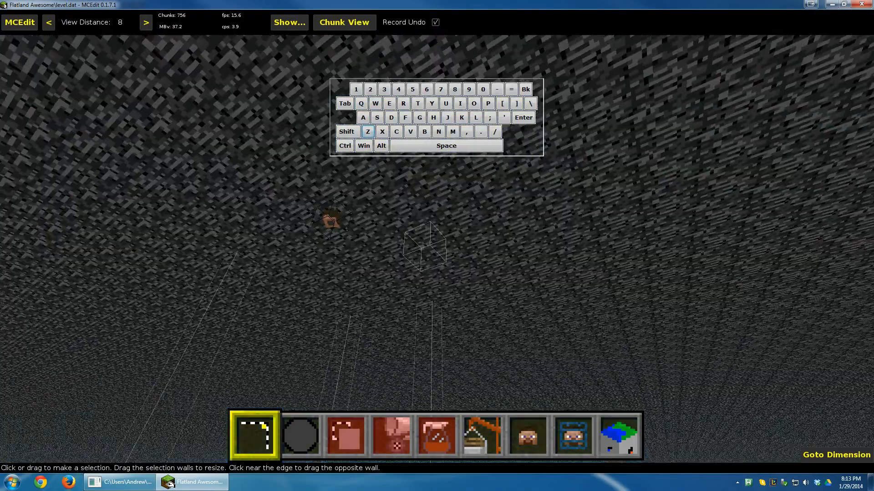
key(q)
key(q)
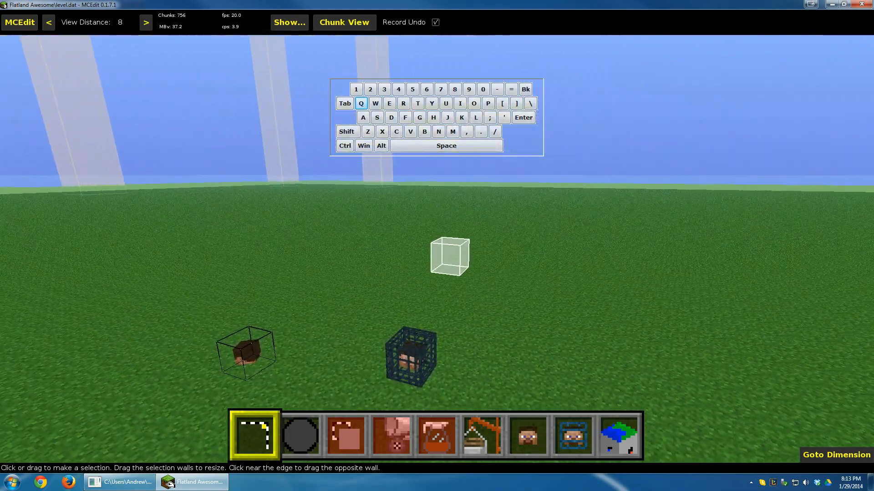
right_click(503, 257)
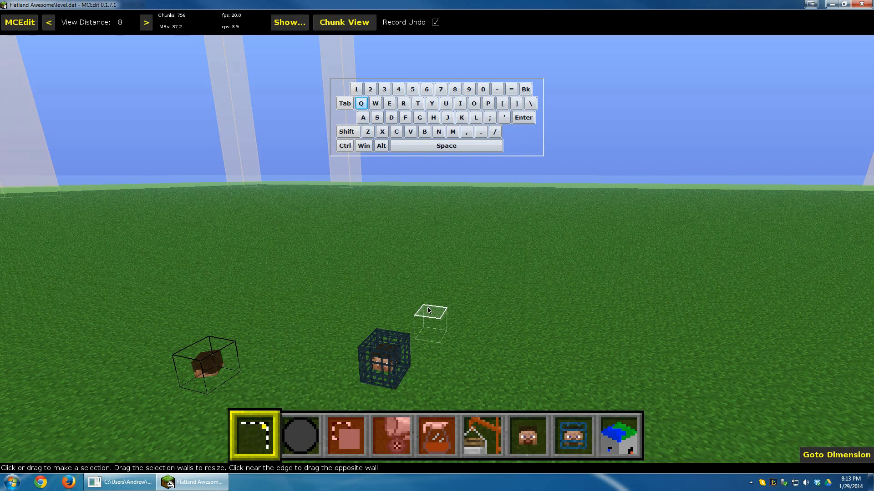
- Select a flat area of grass 15W x 19L x 1H with the Select tool, beside the spawn marker
key(s)
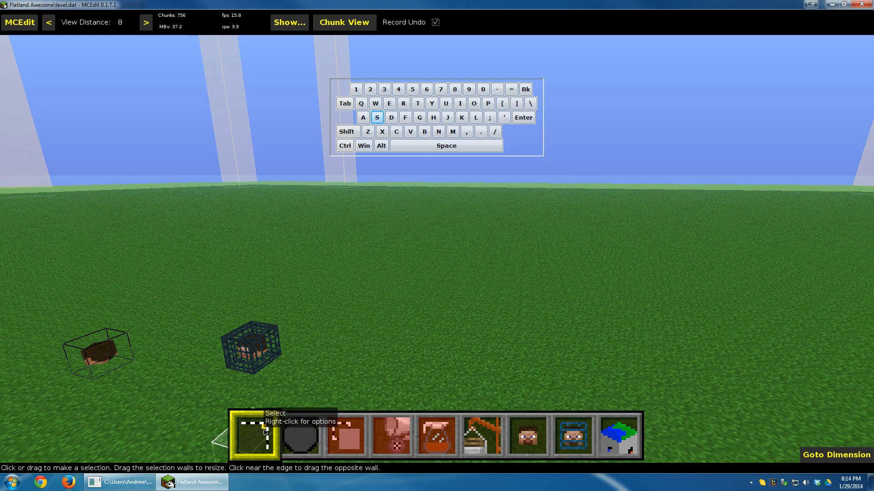
key(1)
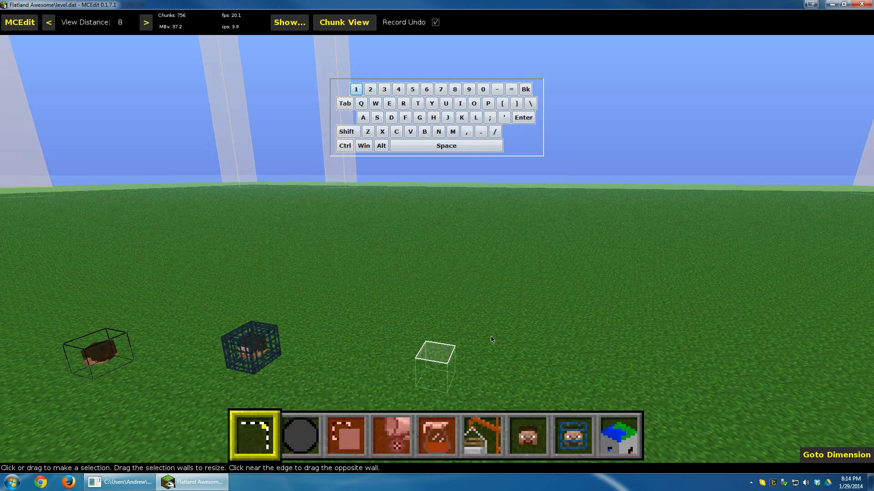
click(681, 248)
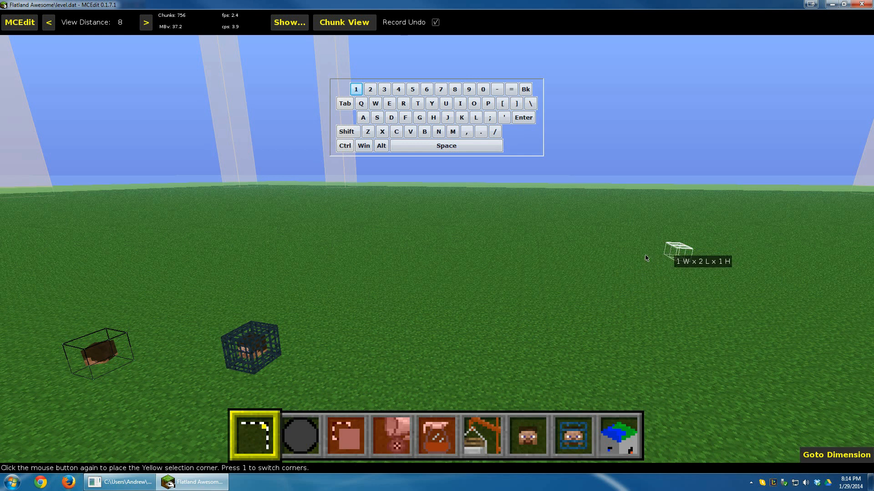
click(439, 324)
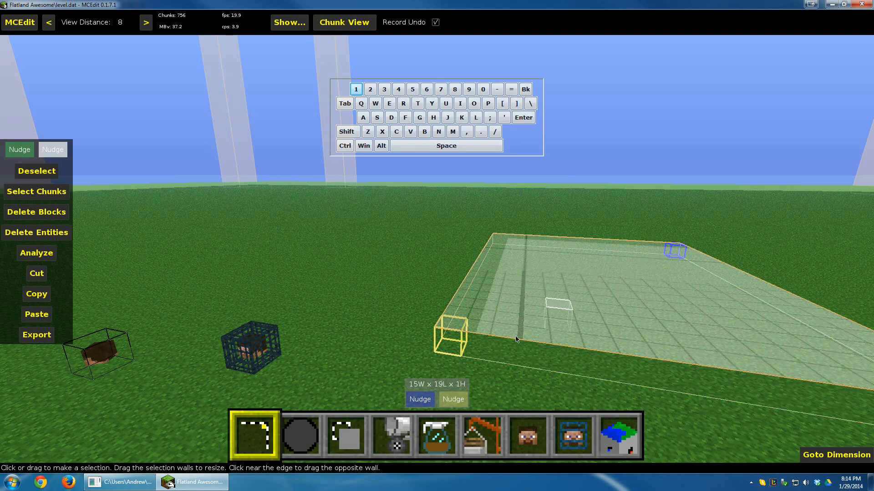
- Extend the top face of the grass selection upward to make the box 6 blocks high
right_drag(527, 381, 662, 374)
key(d)
right_drag(534, 370, 436, 367)
key(w)
key(d)
key(q)
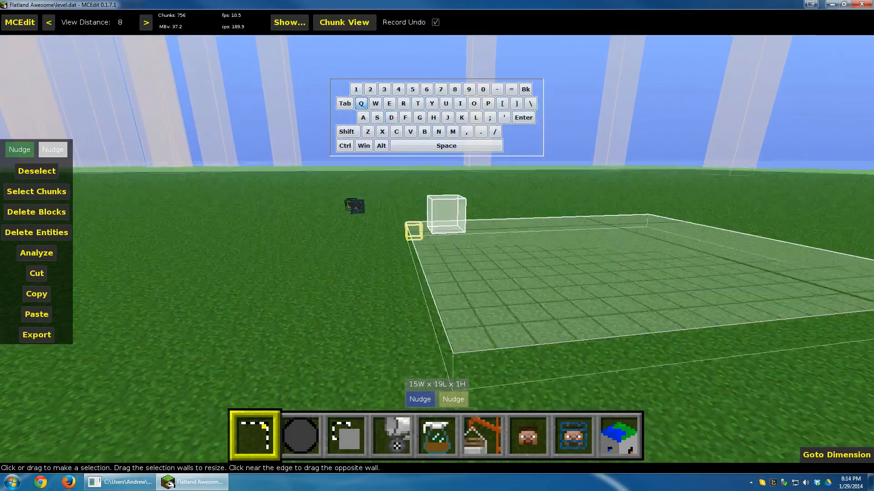
key(d)
right_drag(549, 336, 437, 339)
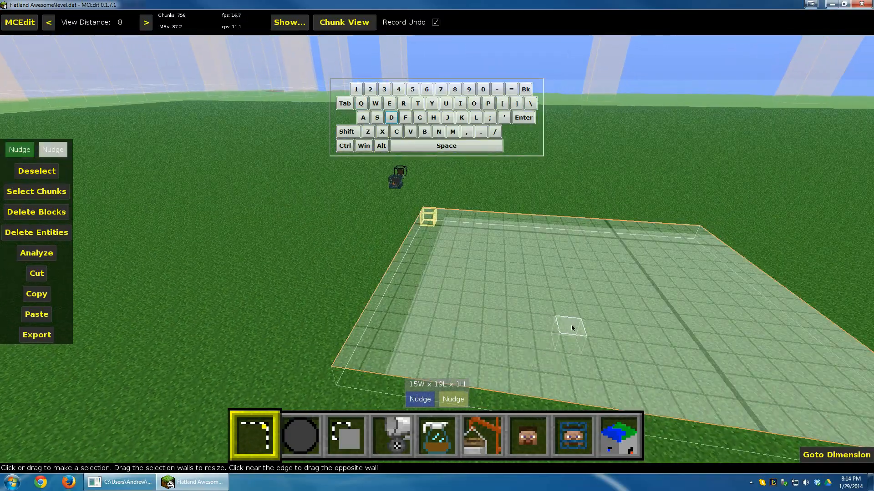
key(s)
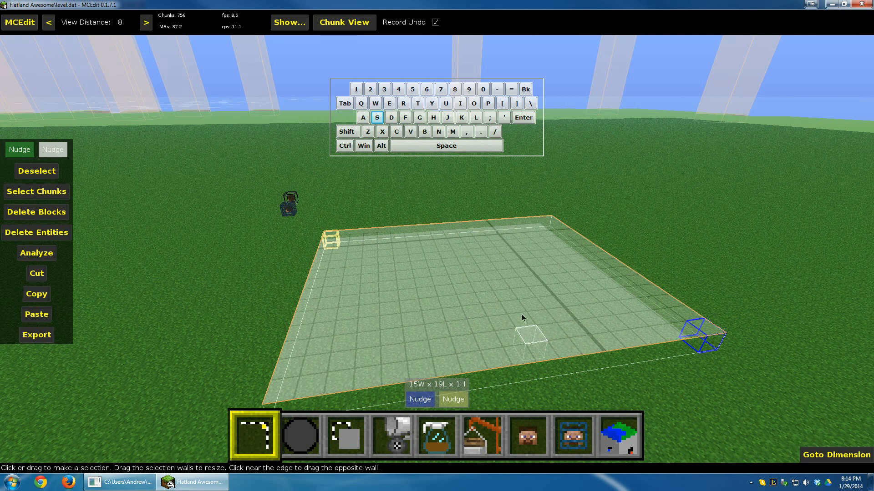
drag(515, 305, 524, 203)
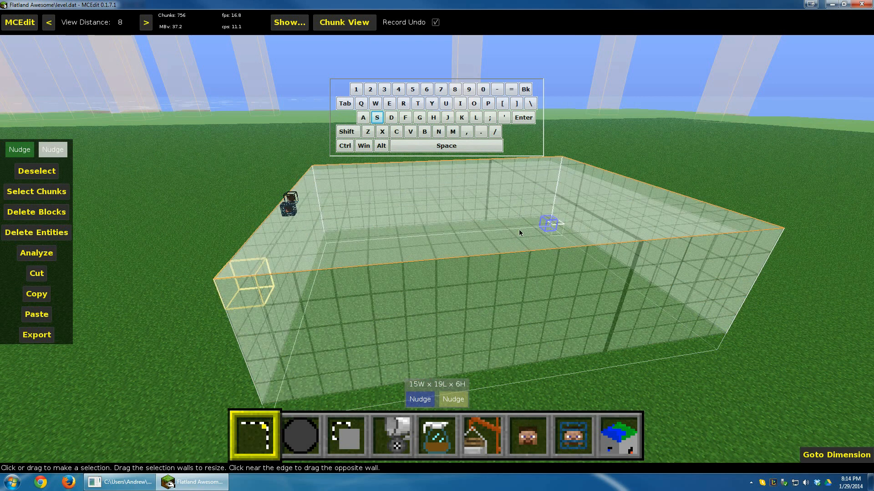
- Raise the bottom face of the selection box by one block to reduce its height to 5 blocks
right_click(363, 235)
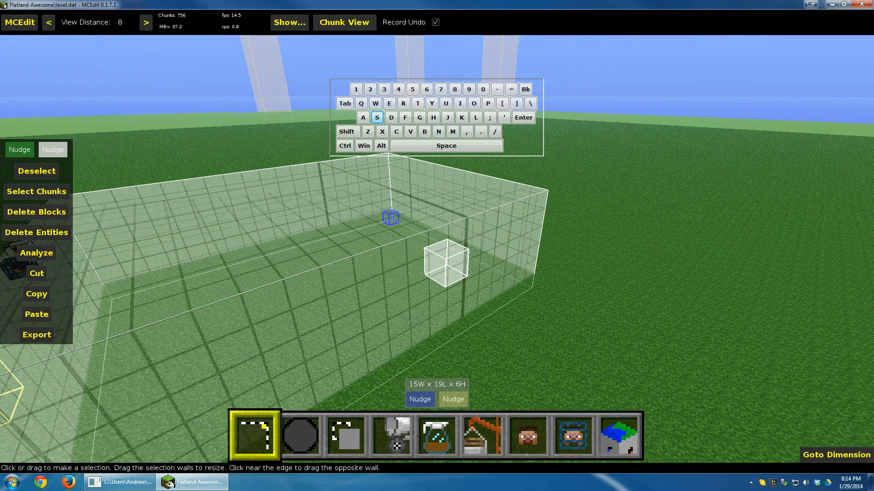
key(a)
right_click(348, 239)
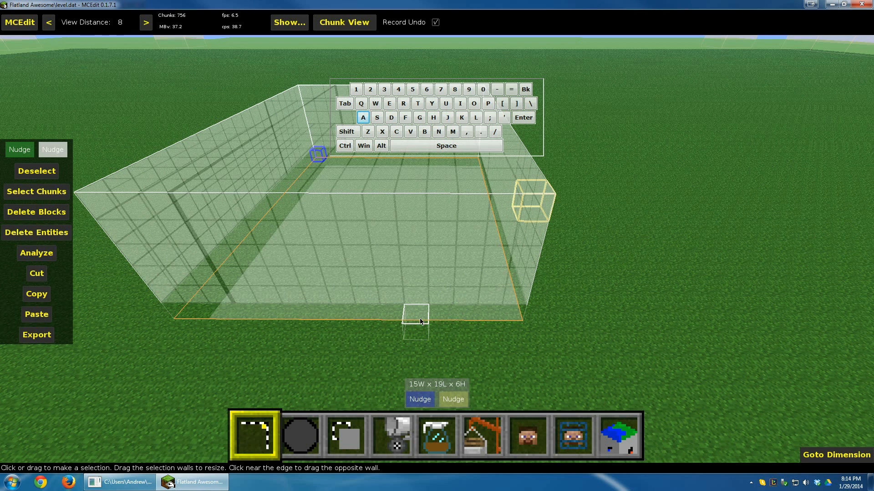
drag(420, 321, 416, 302)
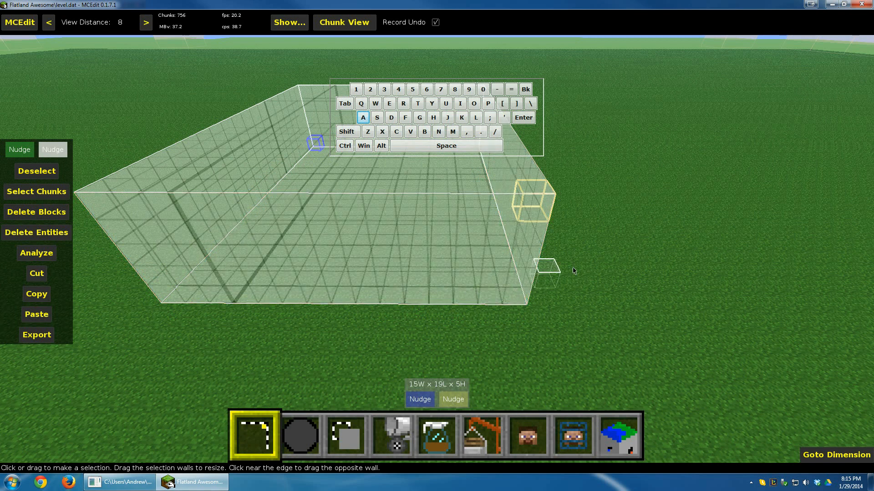
- Move the selection box's side walls to resize it to 15W x 18L x 5H, and deselect it
key(d)
right_drag(618, 232, 572, 223)
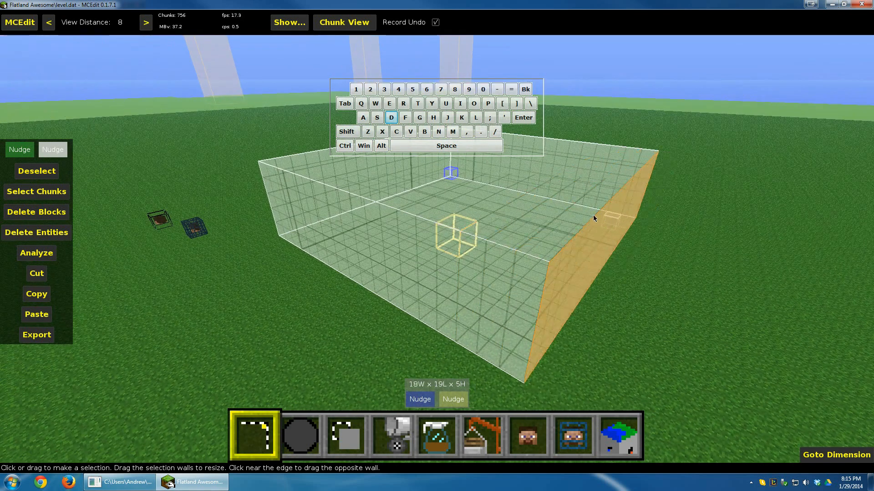
drag(267, 262, 392, 232)
key(d)
right_drag(539, 240, 396, 185)
key(d)
right_click(570, 231)
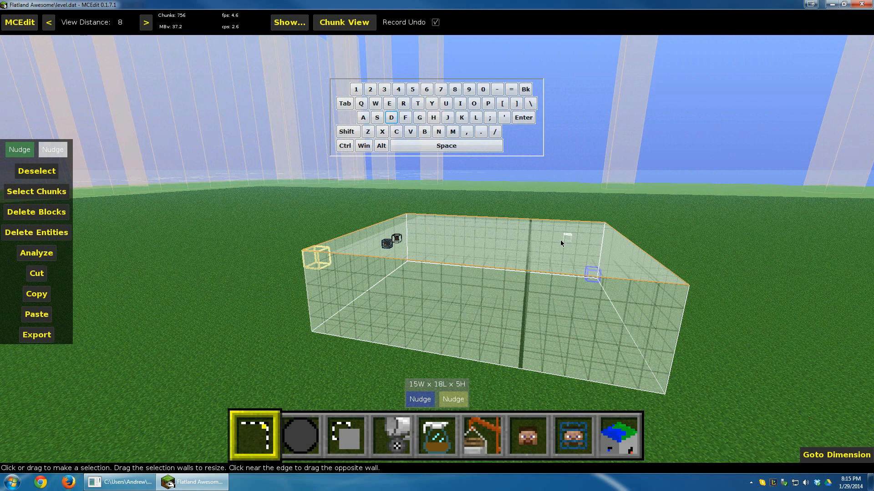
click(43, 176)
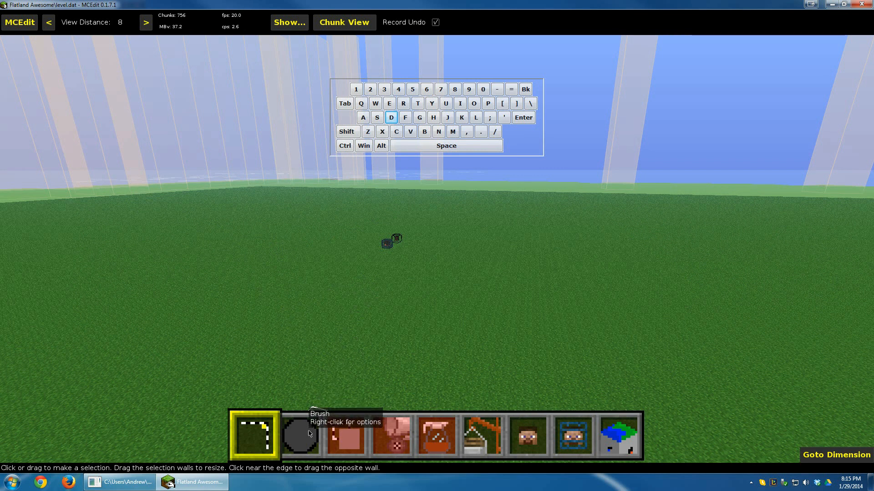
- Place a round 3 x 3 x 3 stone shape on the grass with the Brush tool in Fill mode
key(2)
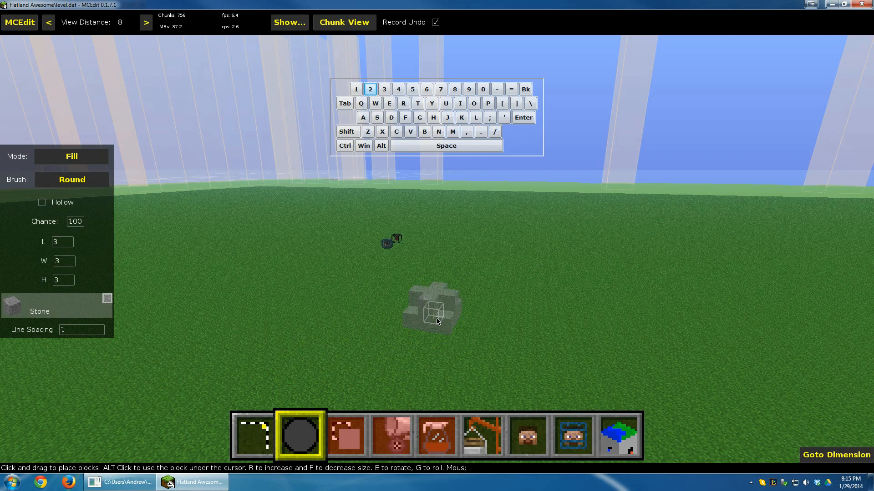
click(437, 322)
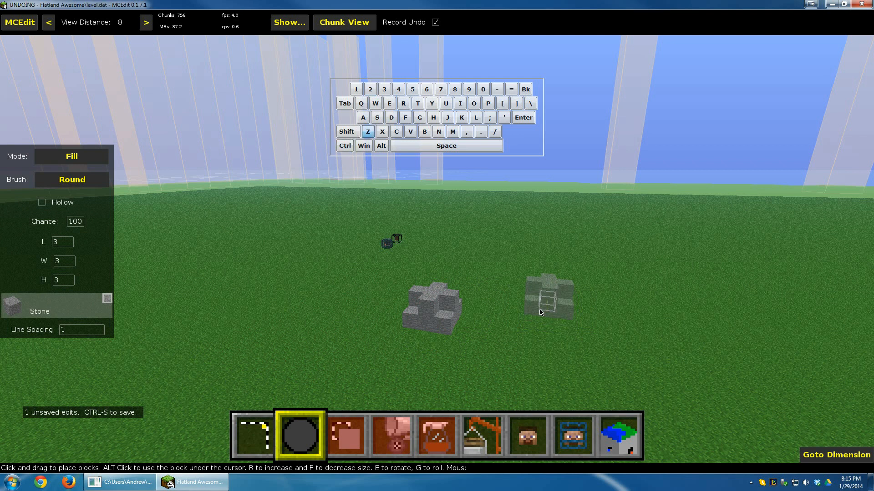
- Undo the stone shape placed on the grass and set the brush shape back to Round
key(ctrl+z)
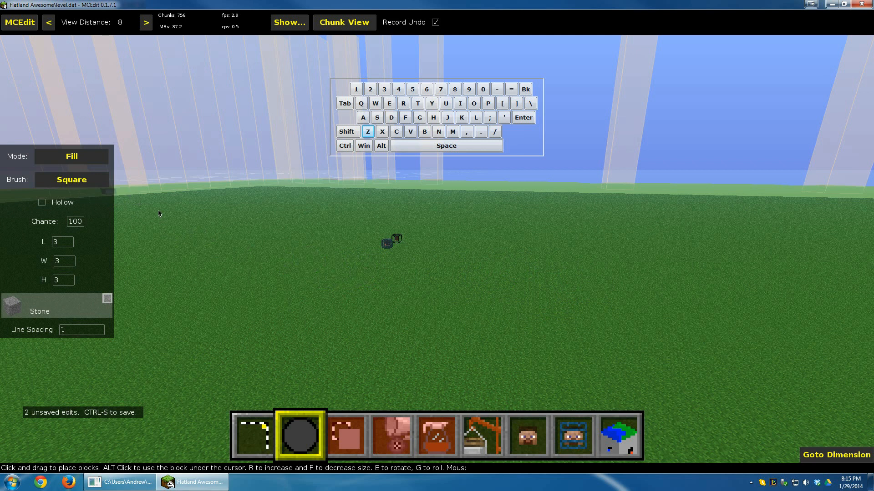
click(91, 182)
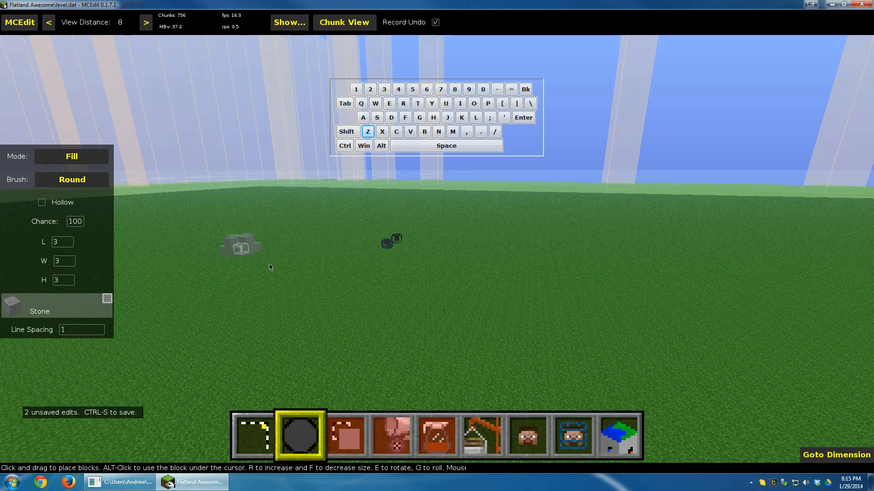
- Adjust the brush distance, place a round 3 x 3 x 3 stone shape in mid-air, and undo it
right_click(378, 297)
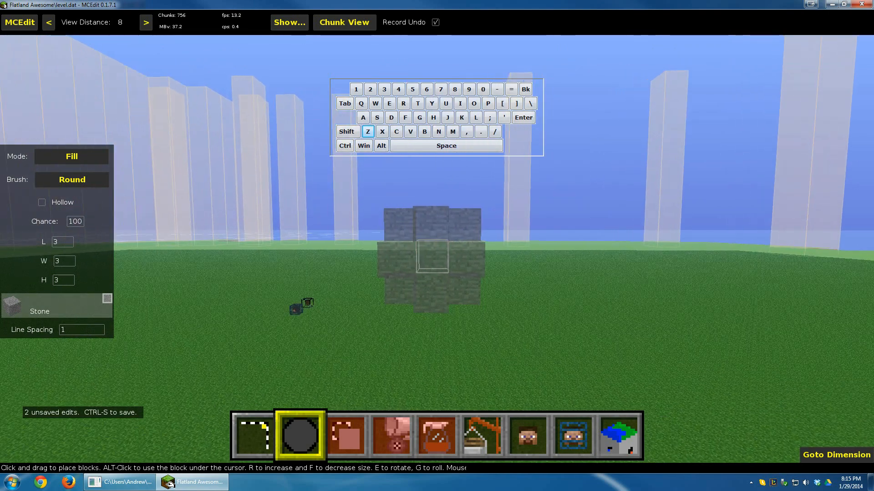
scroll(436, 249, up, 9)
scroll(436, 249, down, 4)
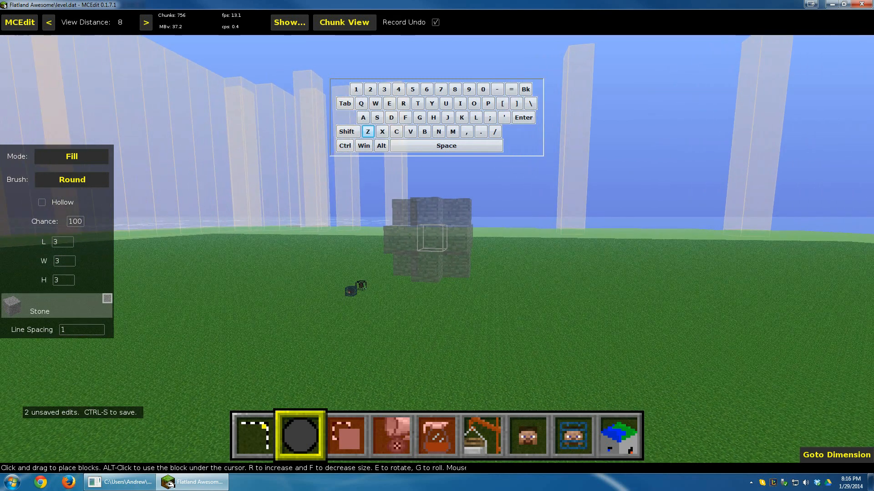
click(432, 238)
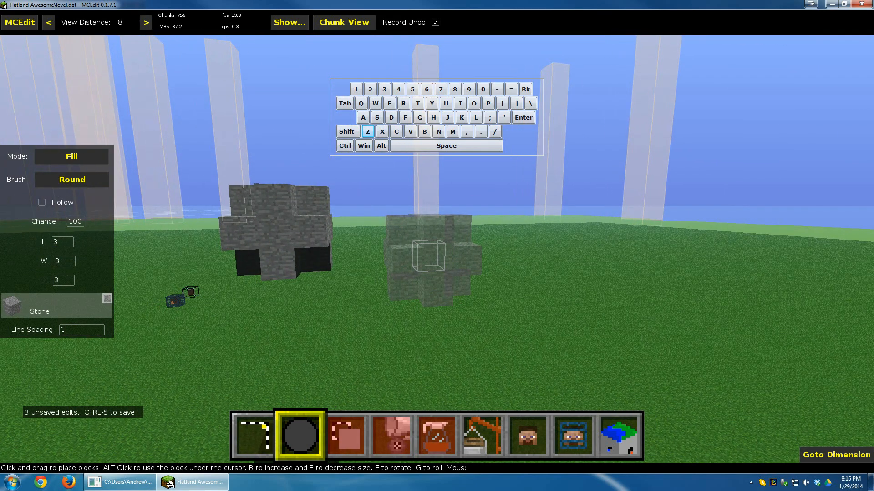
key(ctrl+z)
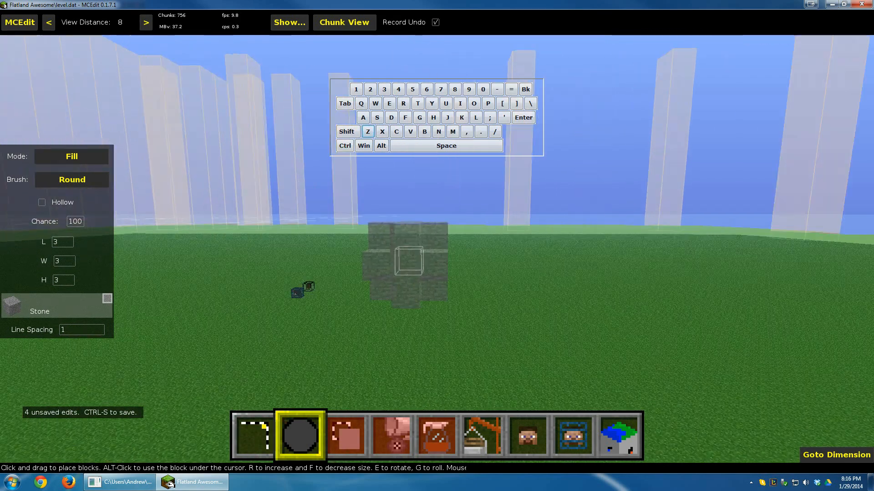
- Set the round brush's length, width and height to 15 each and enable the Hollow option
key(w)
key(w)
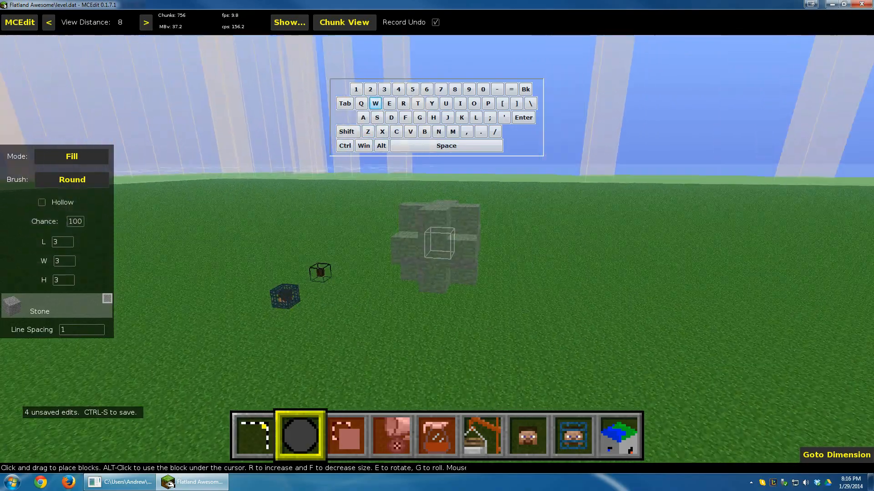
key(w)
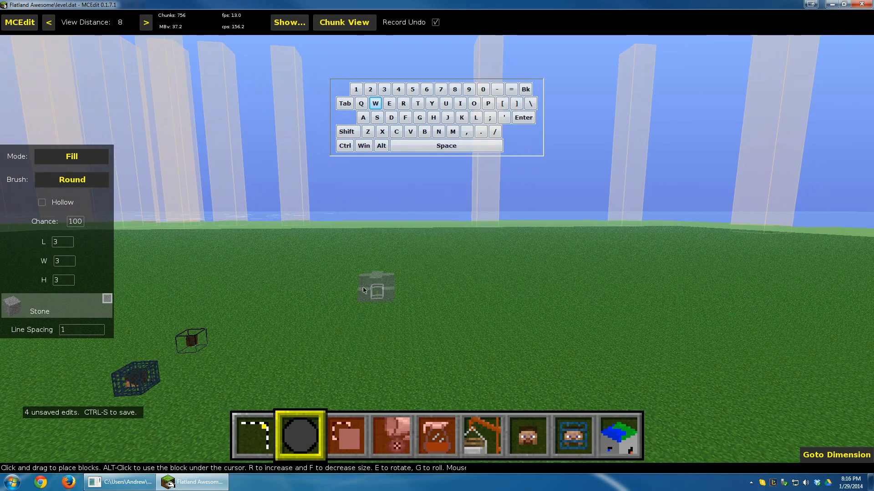
click(71, 245)
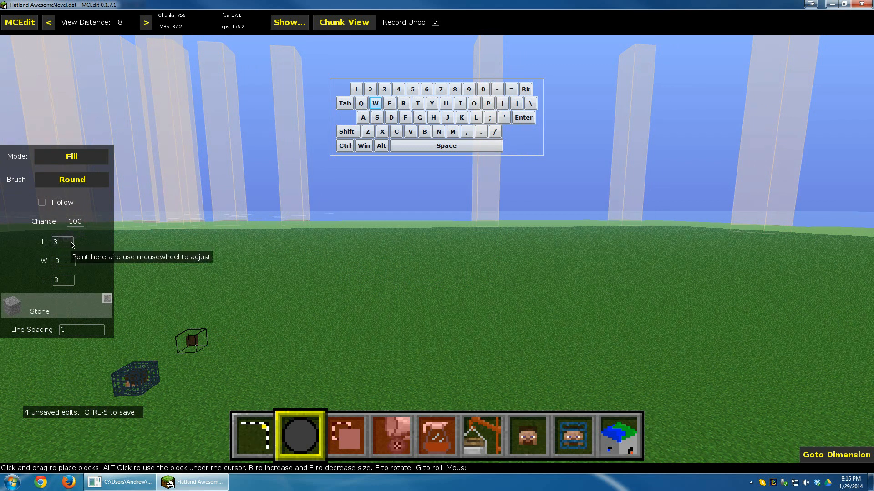
key(BackSpace)
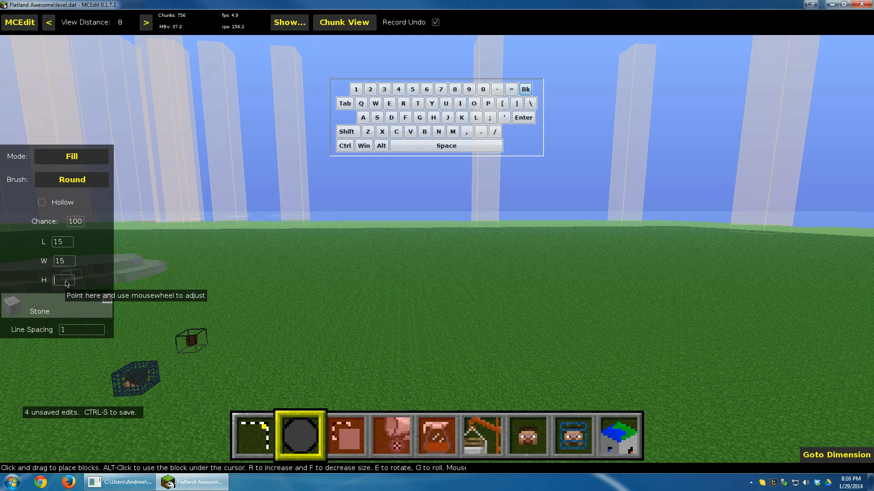
text(15)
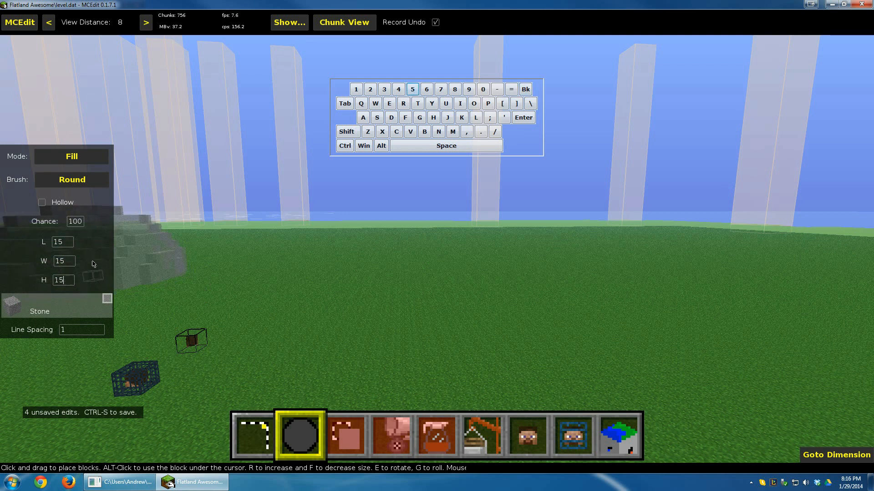
click(42, 204)
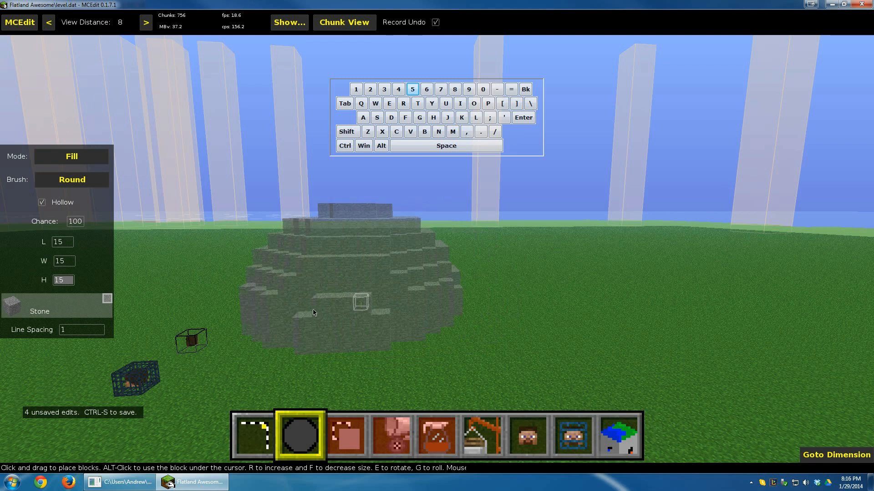
- Change the brush block to Glass (20:0) and place a hollow 15 x 15 x 15 glass sphere above the grass
click(19, 311)
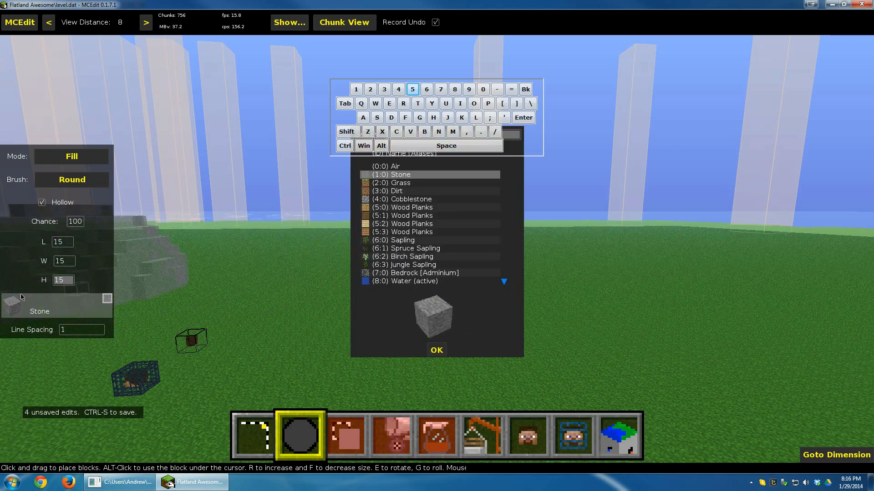
click(750, 482)
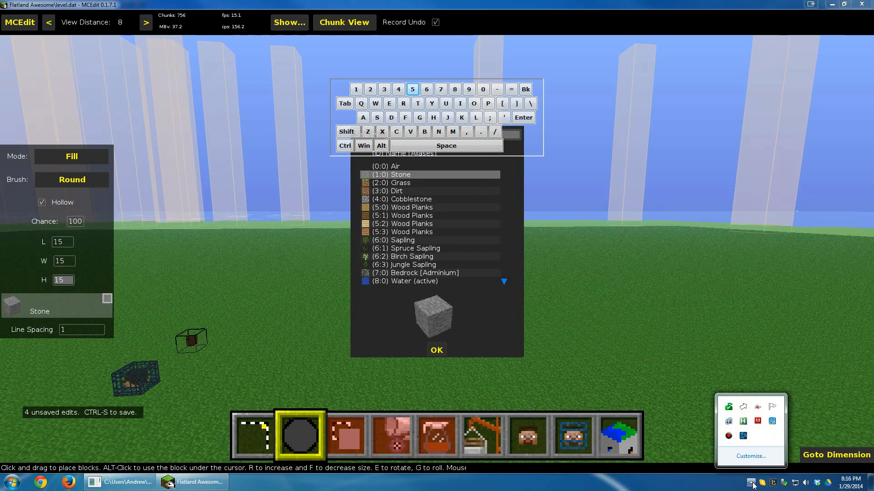
click(746, 421)
click(405, 138)
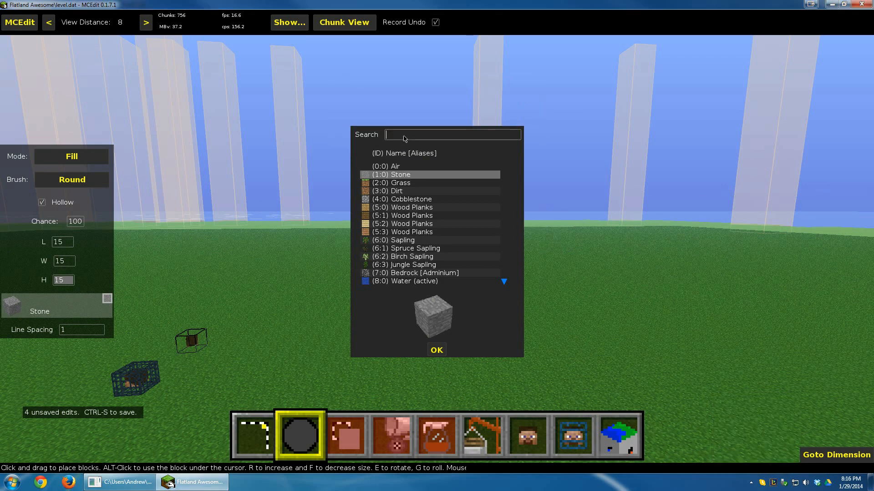
text(glass)
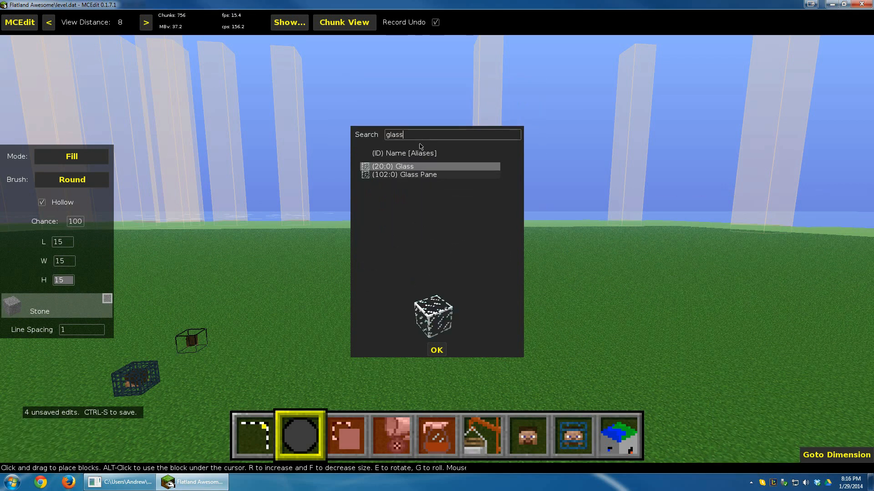
key(Return)
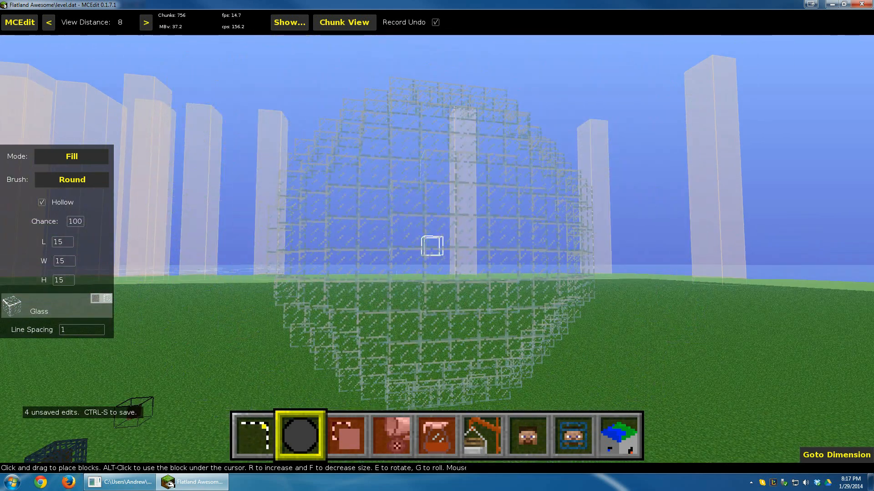
click(446, 247)
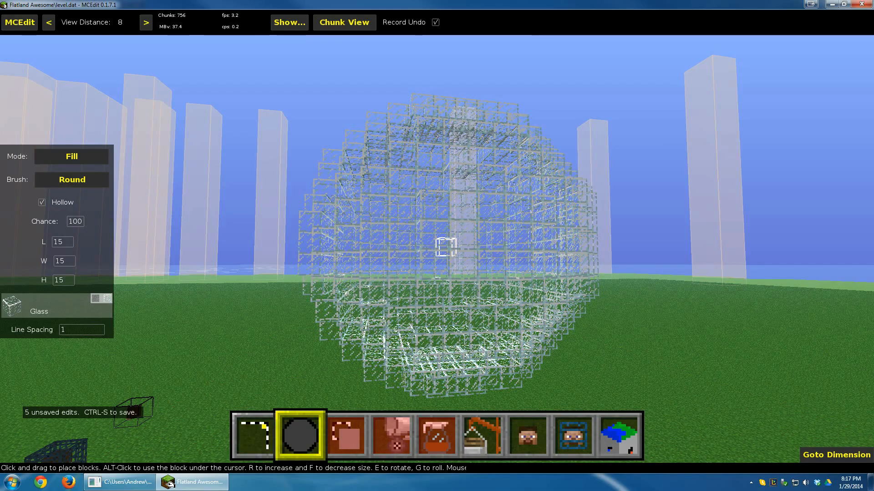
- Switch to the Select tool and examine the hollow glass sphere from outside and inside
key(1)
key(s)
right_click(417, 338)
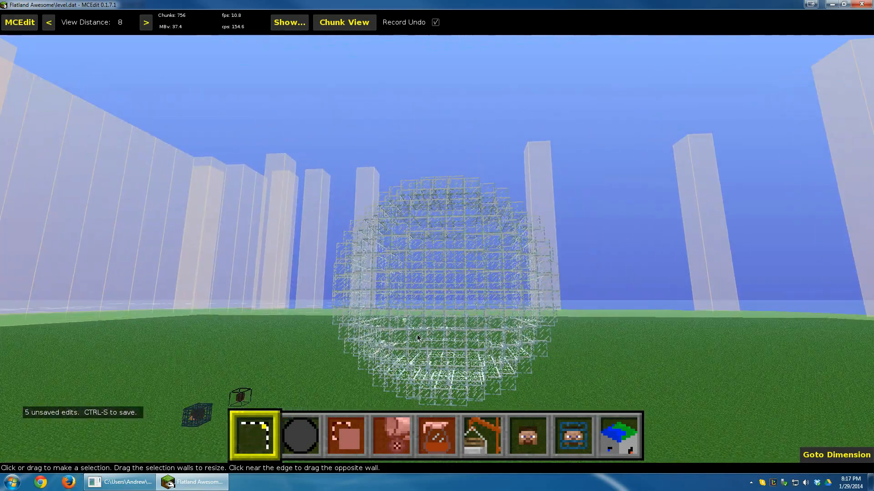
key(d)
right_click(417, 338)
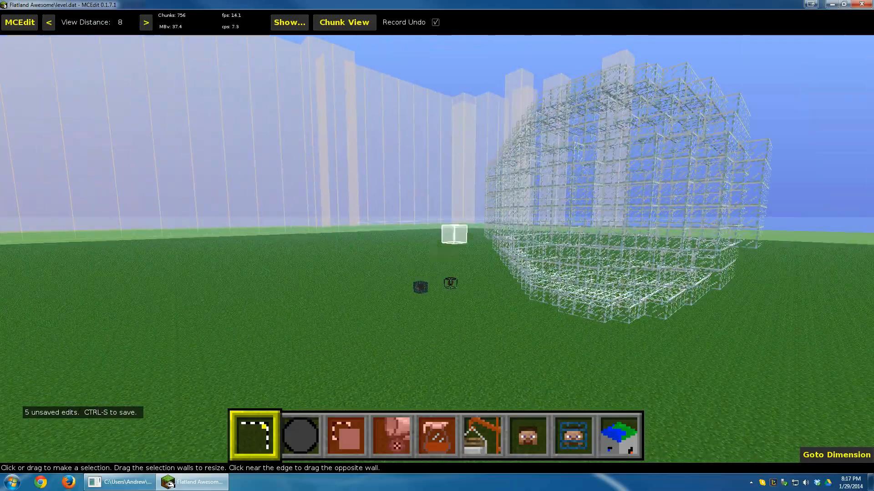
key(w)
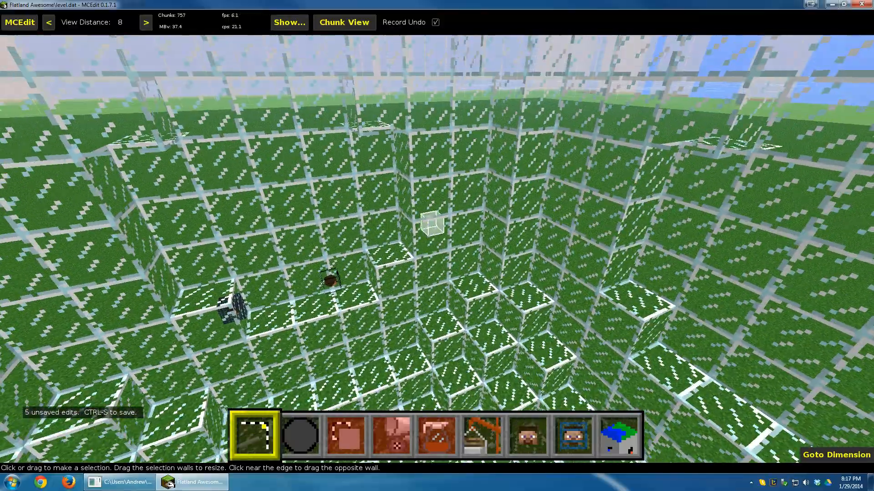
key(s)
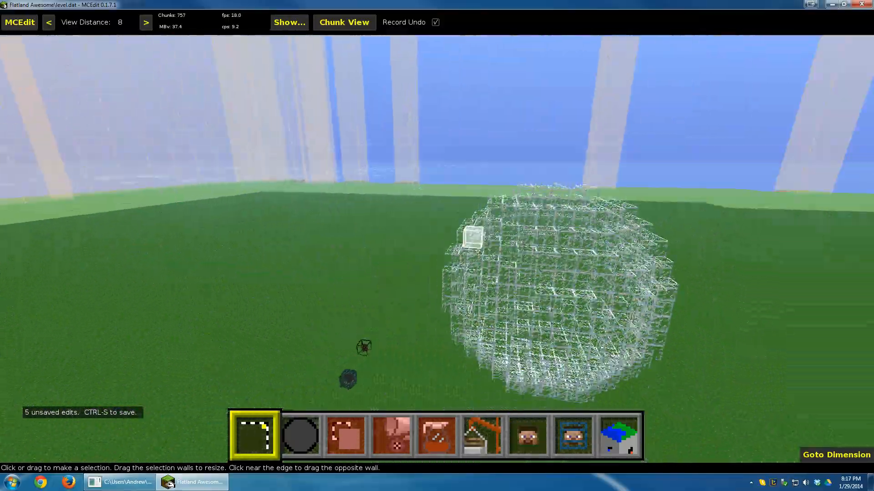
key(w)
key(s)
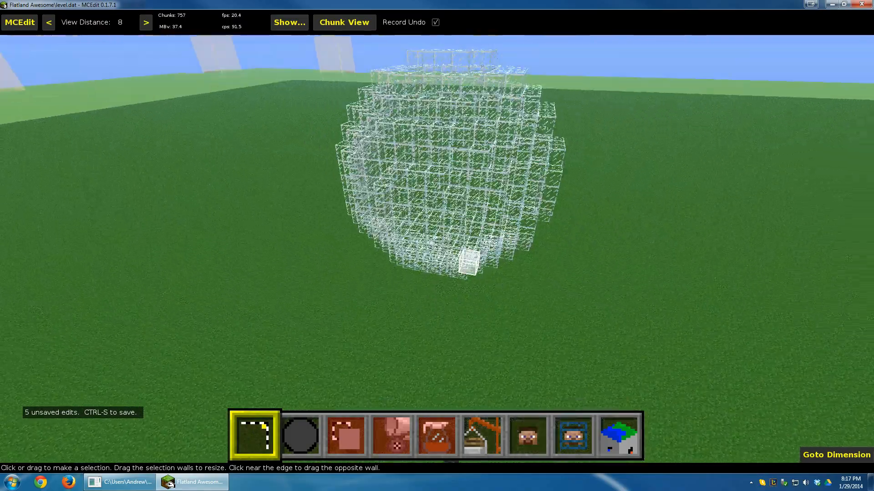
- Select a 19W x 21L x 1H area of ground beneath the glass sphere with two opposite corners
right_click(477, 289)
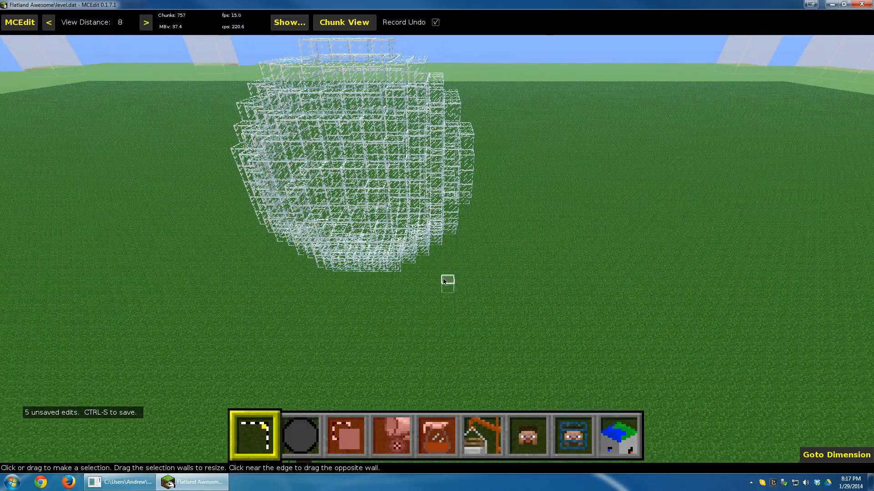
right_click(446, 259)
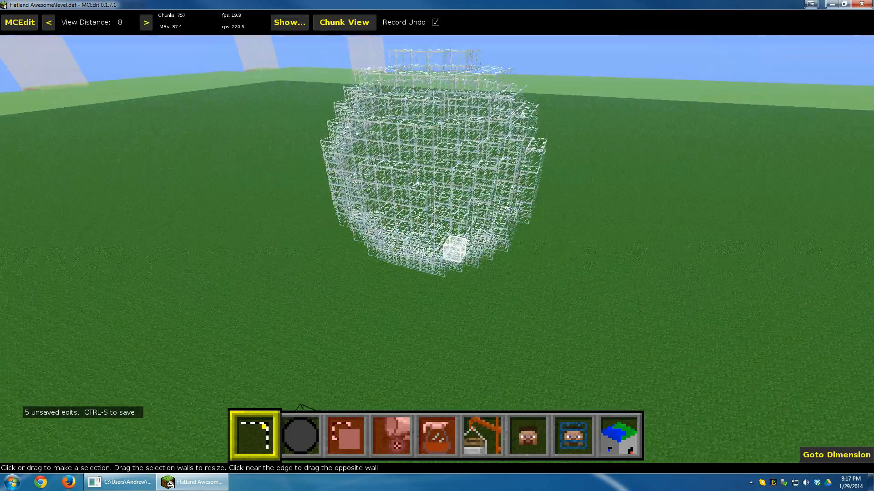
key(s)
key(d)
right_click(445, 257)
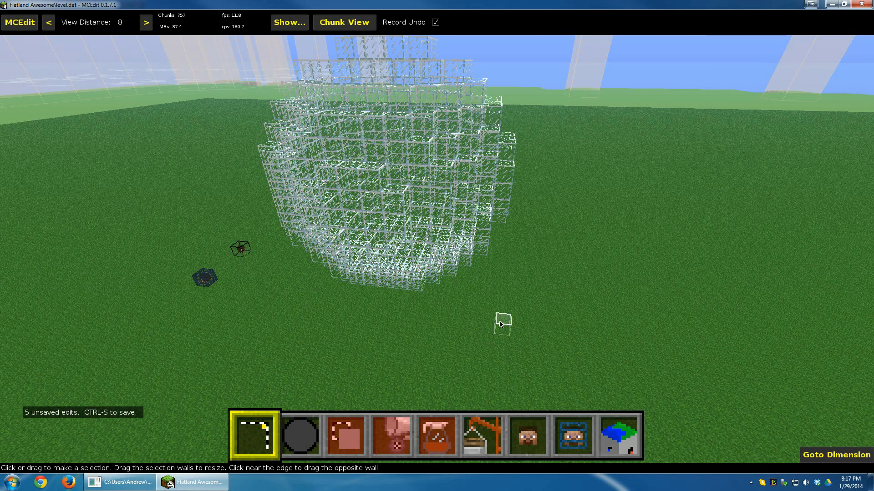
click(529, 337)
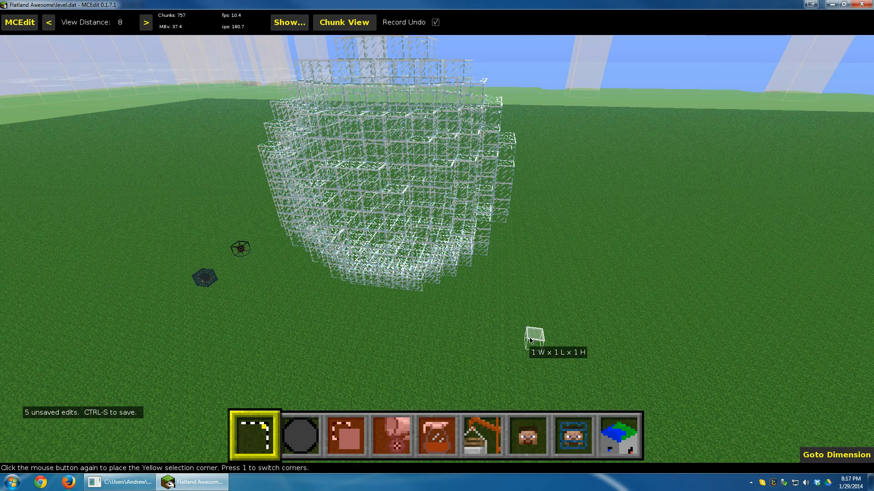
key(a)
key(a)
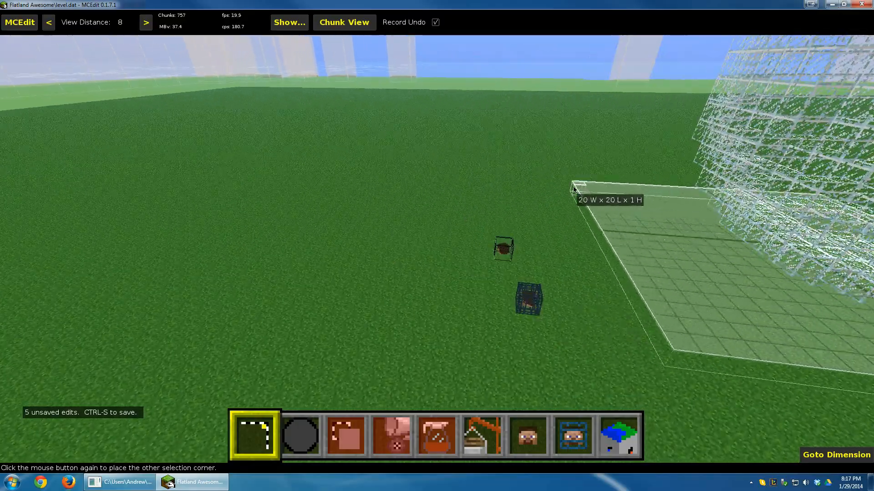
click(621, 258)
key(d)
right_click(621, 258)
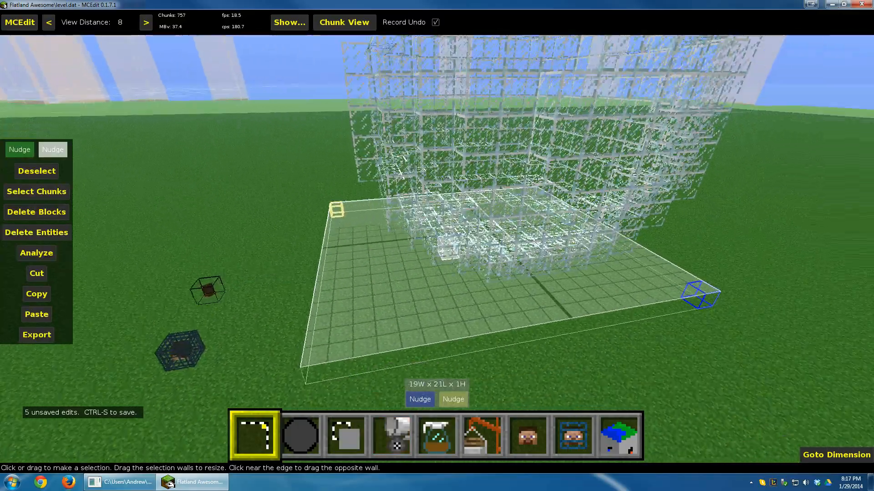
- Resize the selection's walls to a 24W x 16L x 19H box that encloses the whole glass sphere
right_click(437, 245)
drag(572, 300, 598, 364)
drag(592, 286, 591, 62)
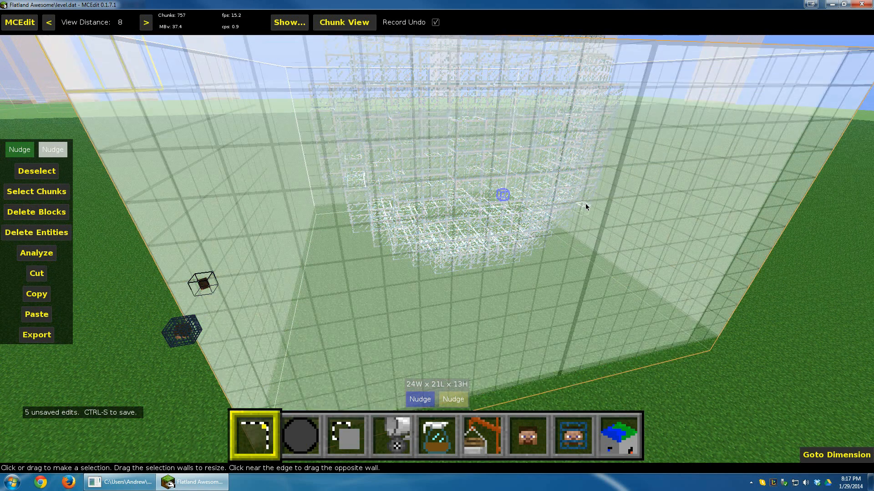
key(space)
drag(635, 222, 613, 159)
drag(248, 267, 334, 264)
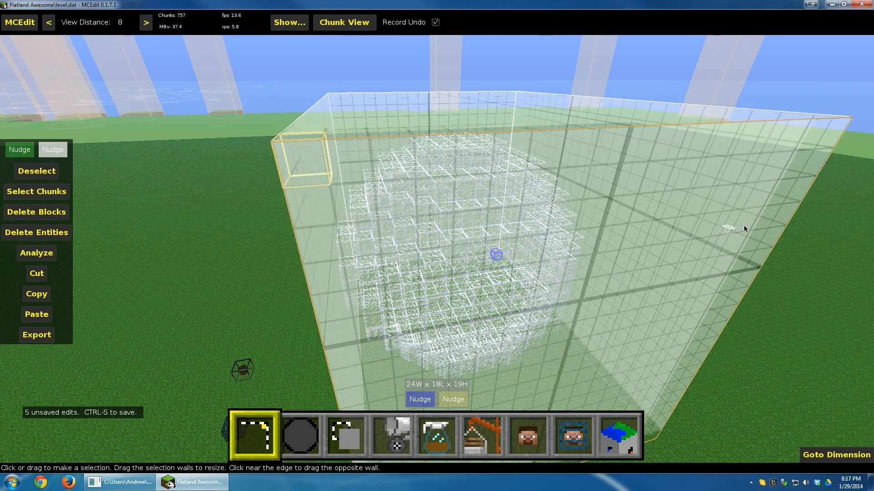
drag(773, 223, 728, 232)
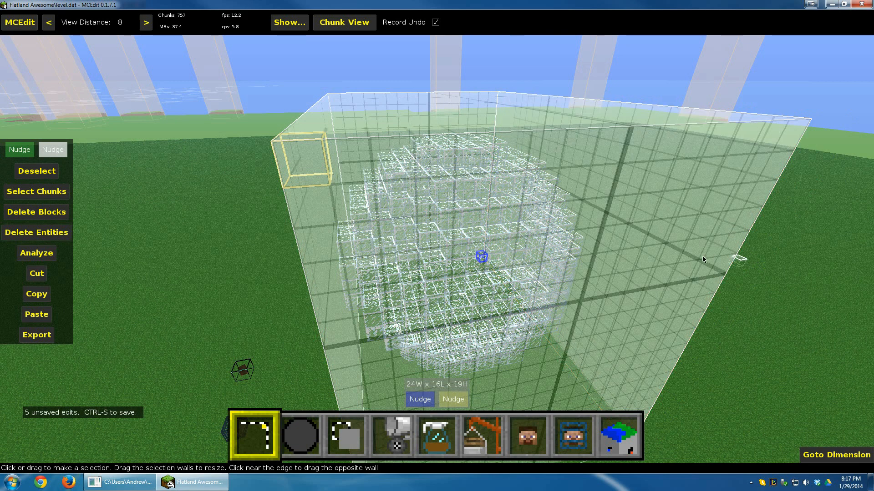
key(d)
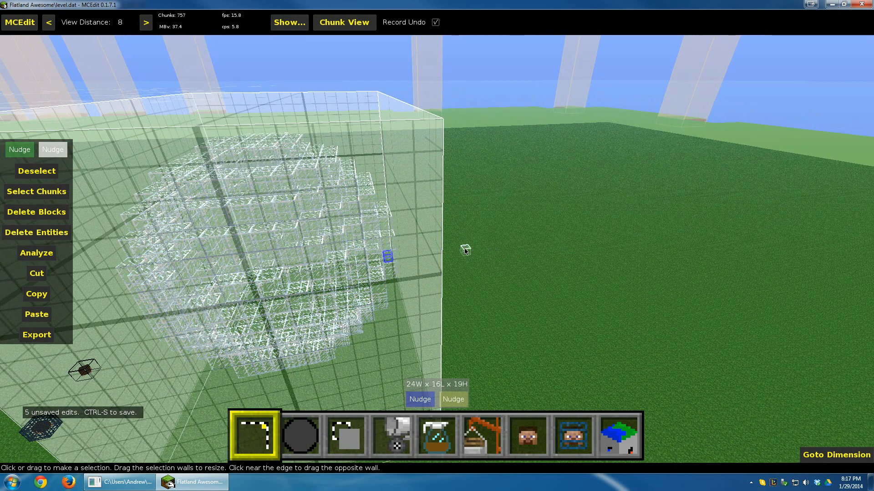
click(352, 438)
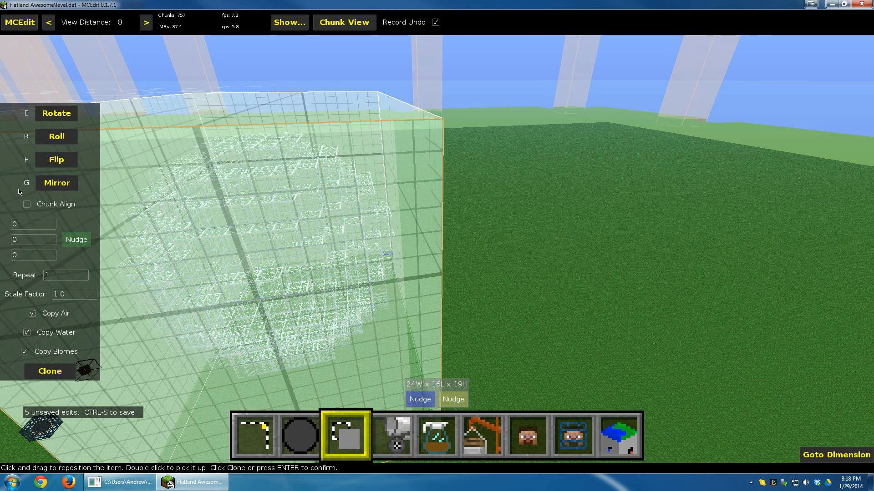
key(s)
key(a)
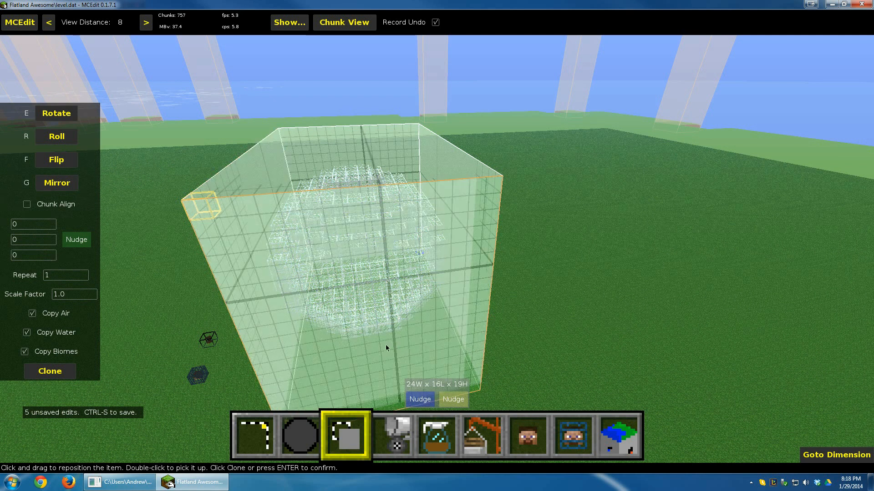
click(267, 433)
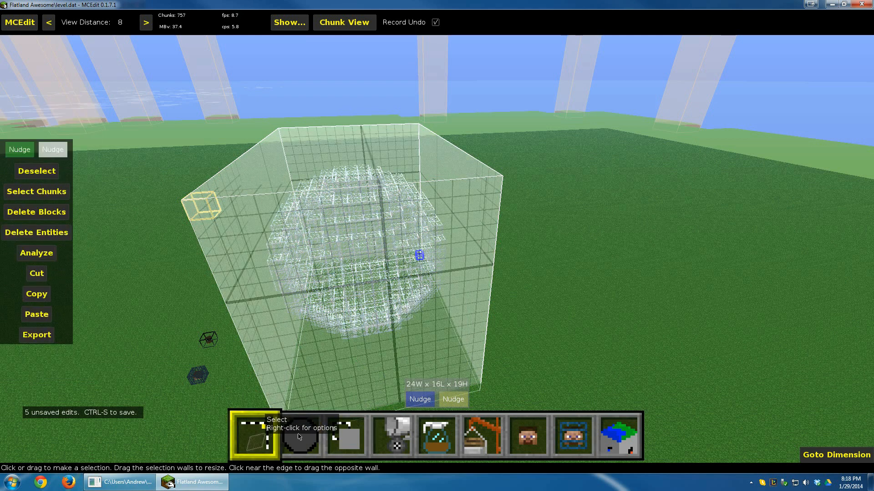
click(394, 416)
click(436, 358)
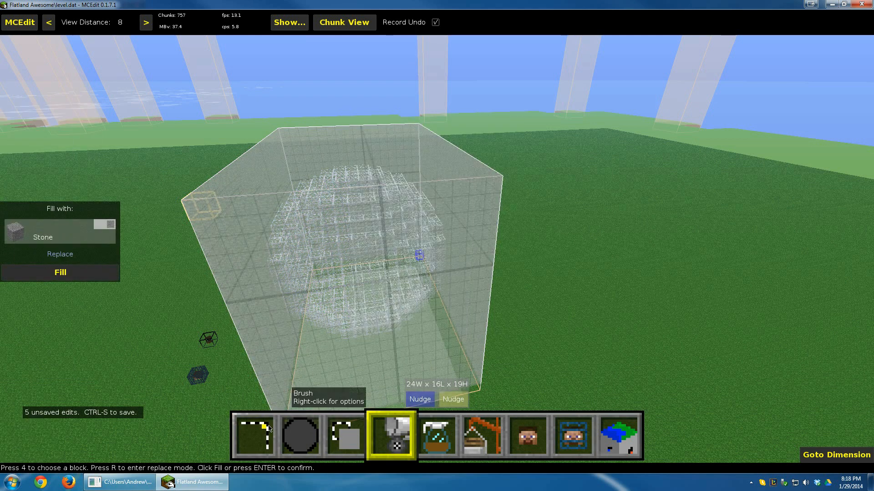
- Raise the underside of the selection around the glass sphere to make it a 24W x 16L x 13H box
click(255, 435)
key(a)
drag(388, 394, 379, 345)
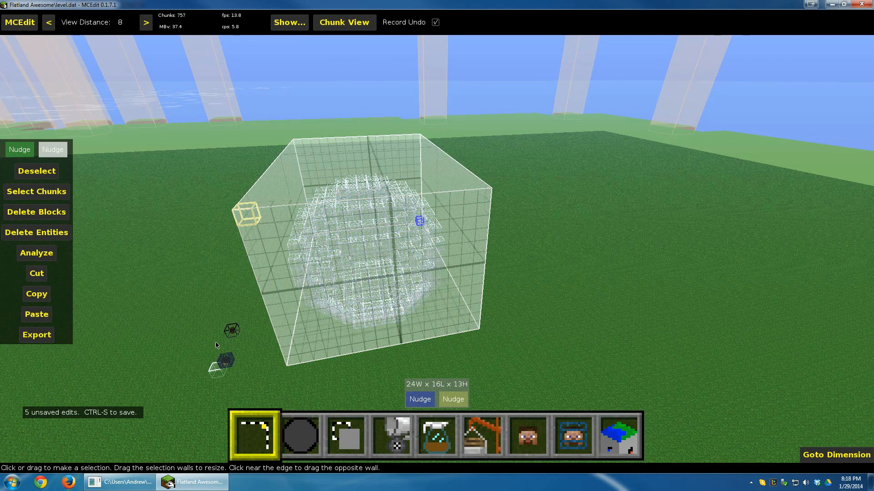
- Start cloning the selected glass sphere and offset the copy by 18 blocks along the first axis
click(347, 433)
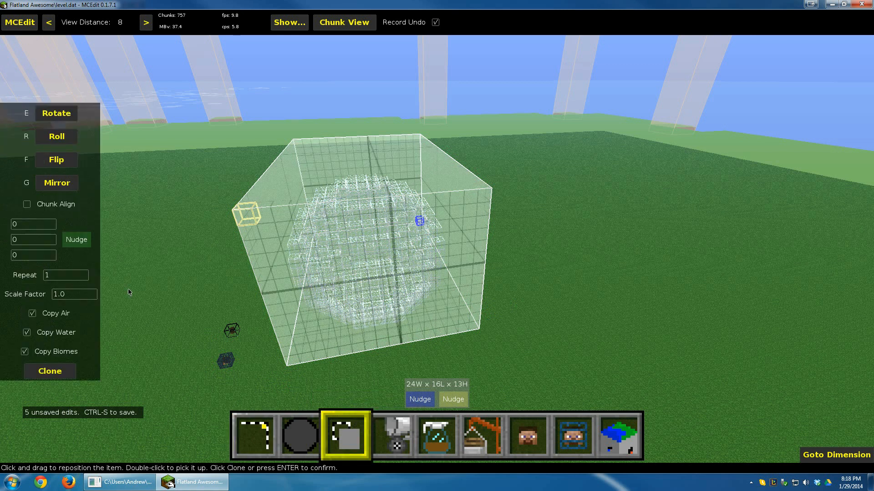
click(32, 229)
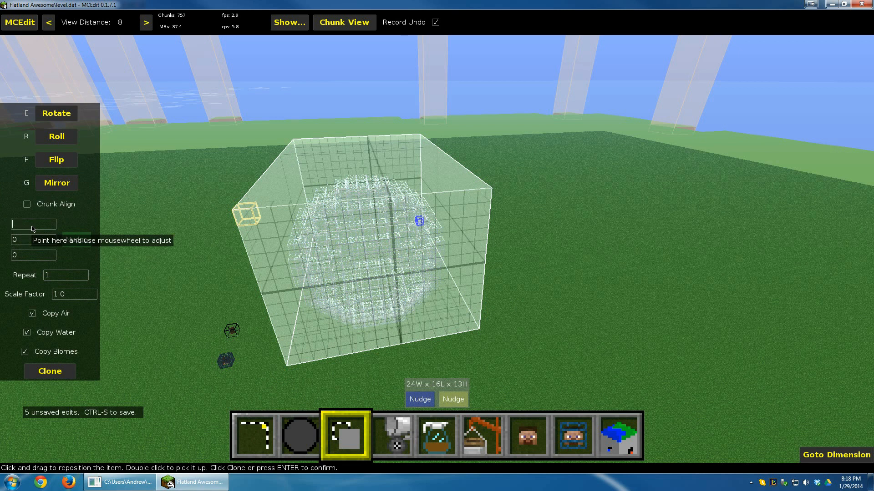
text(15)
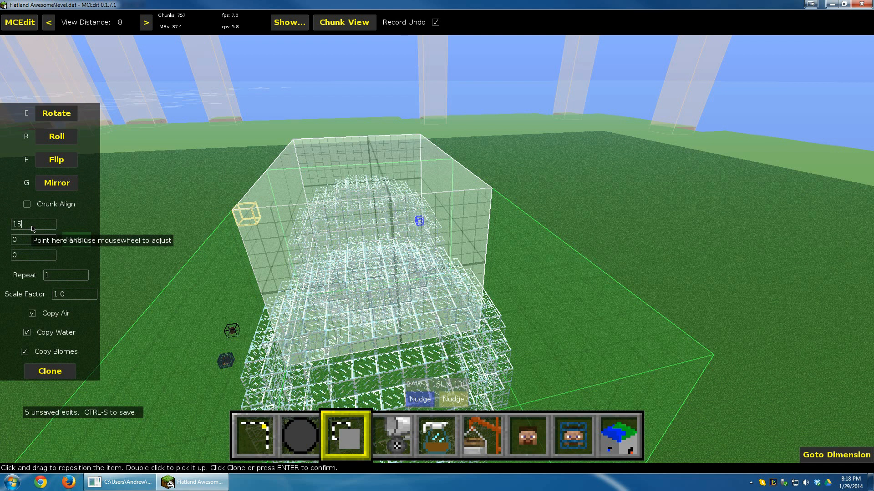
scroll(32, 228, down, 3)
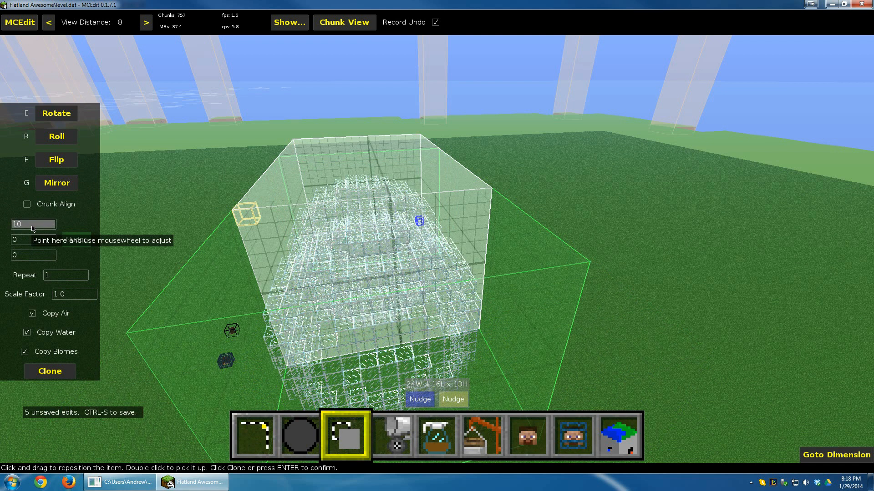
scroll(32, 229, up, 6)
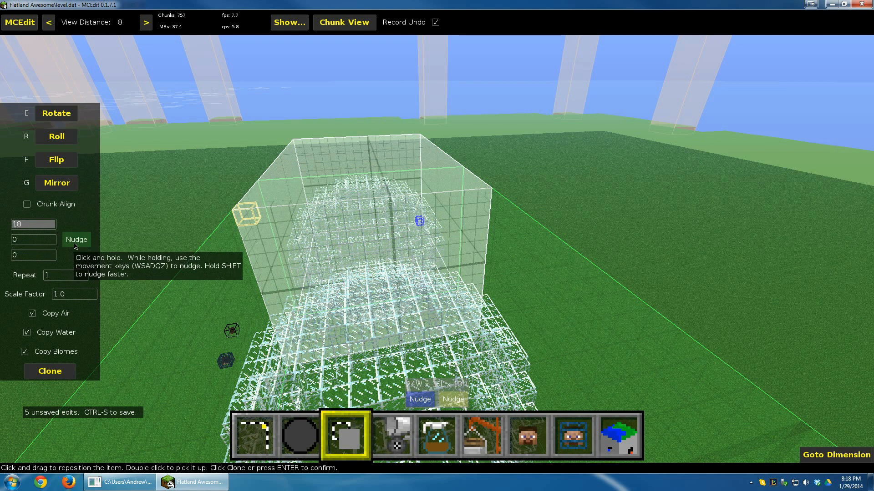
- Offset the clone preview by 7 blocks on the second axis and -1 block on the third
right_click(107, 253)
key(s)
right_click(107, 255)
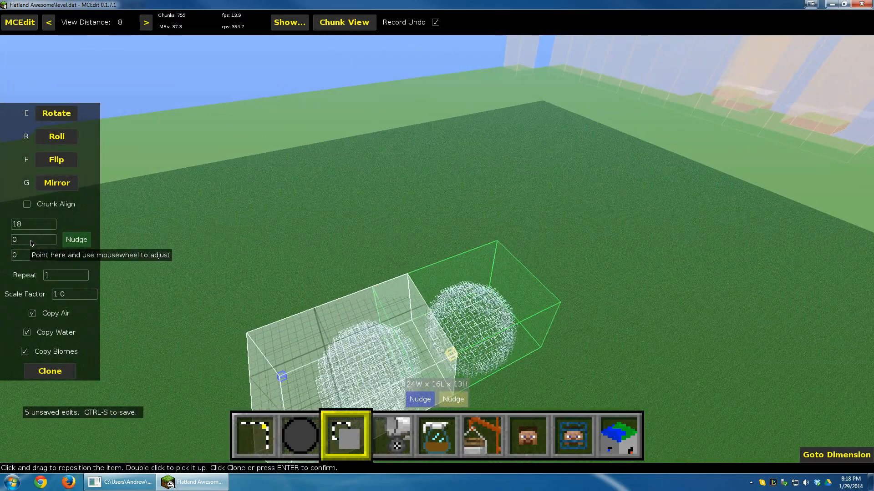
scroll(31, 243, up, 7)
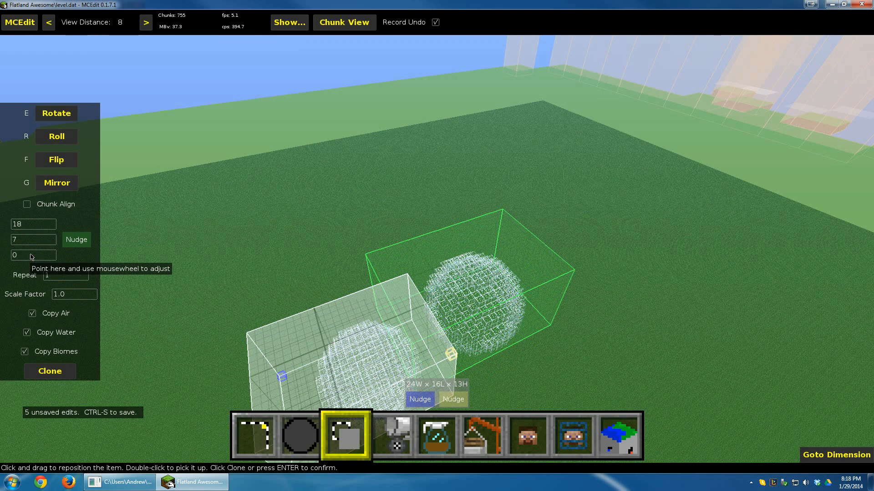
scroll(30, 256, up, 5)
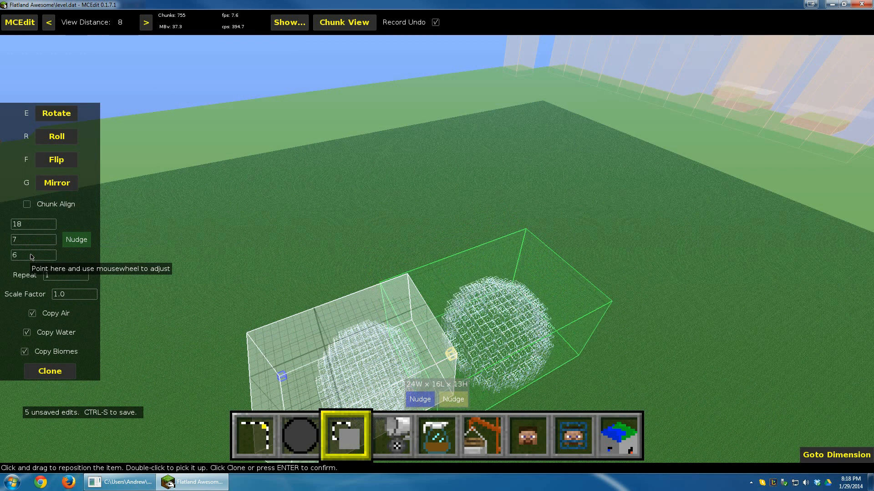
scroll(31, 257, down, 3)
scroll(31, 257, down, 3)
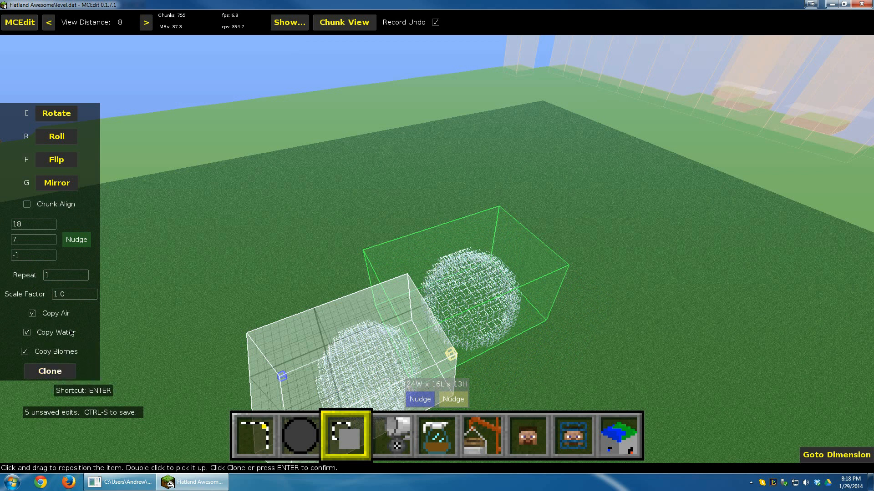
- Clone the glass sphere with 14 repeats at an offset of 21, 0, 0 blocks
click(63, 277)
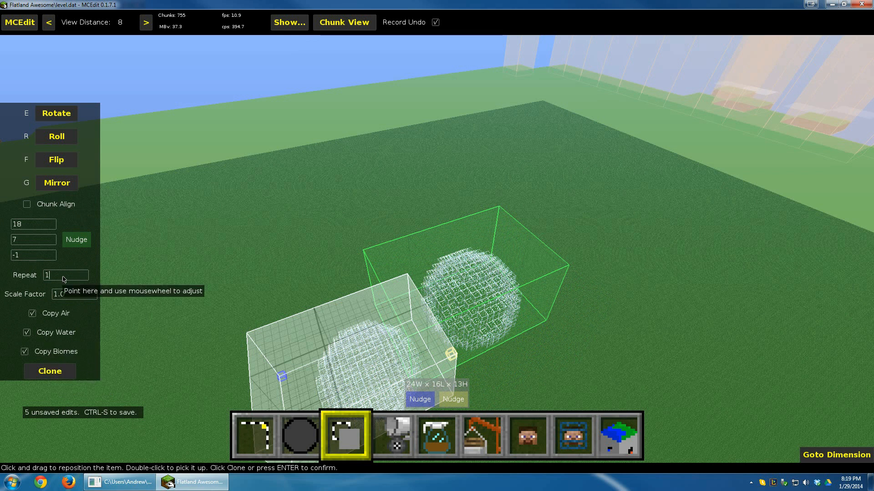
text(4)
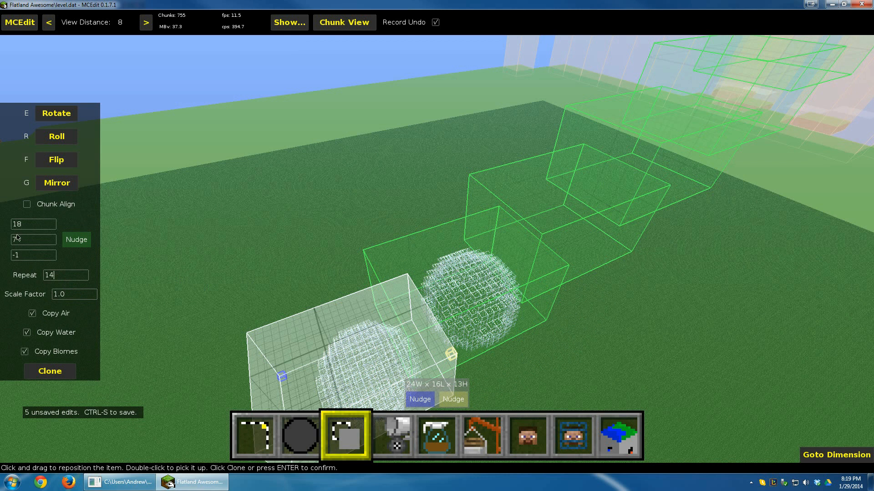
scroll(17, 238, down, 7)
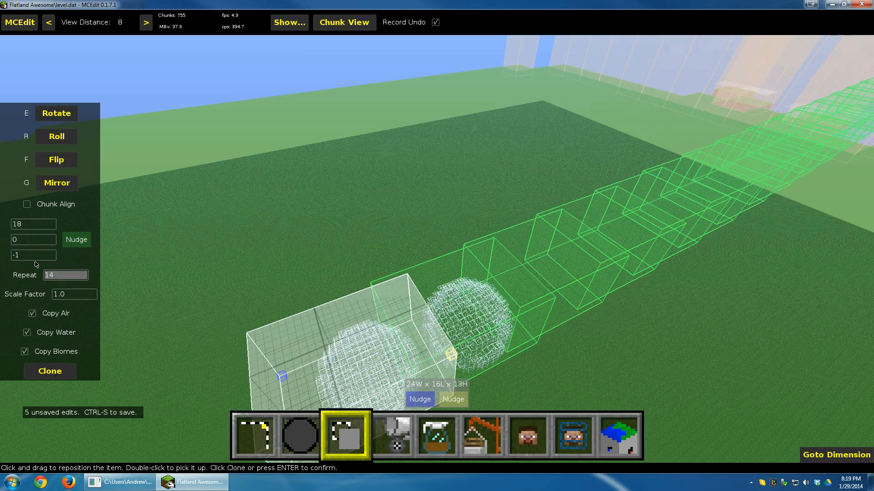
scroll(37, 256, up, 1)
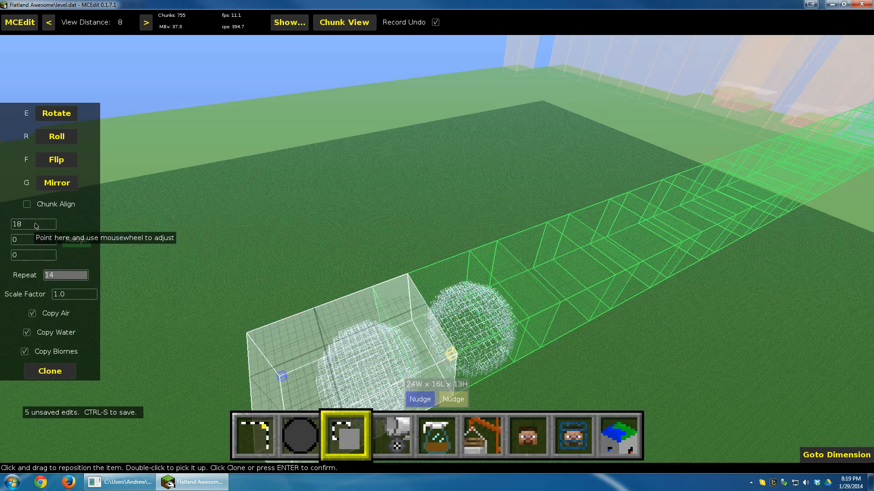
scroll(36, 224, up, 3)
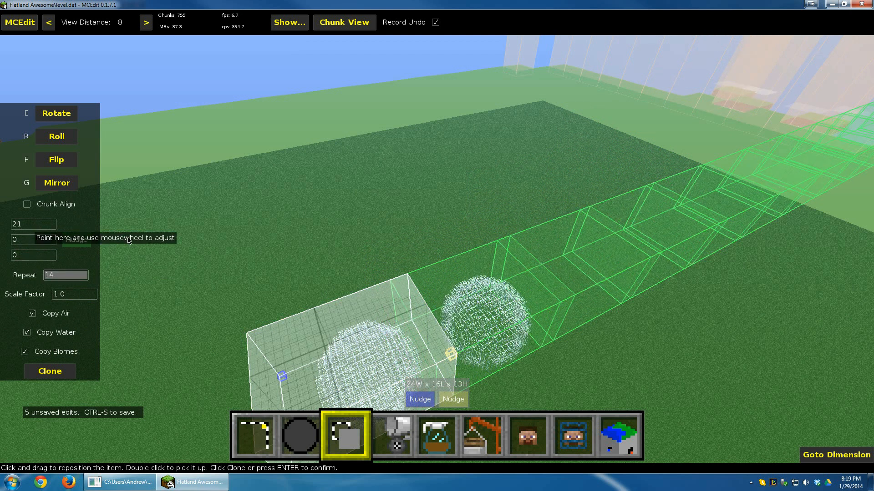
click(66, 372)
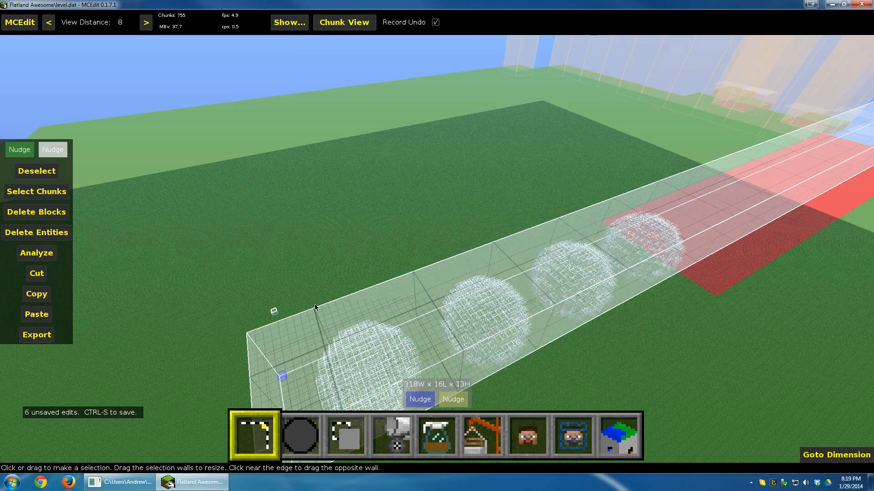
- Clear the selection around the cloned spheres and inspect the row of glass spheres
right_click(349, 299)
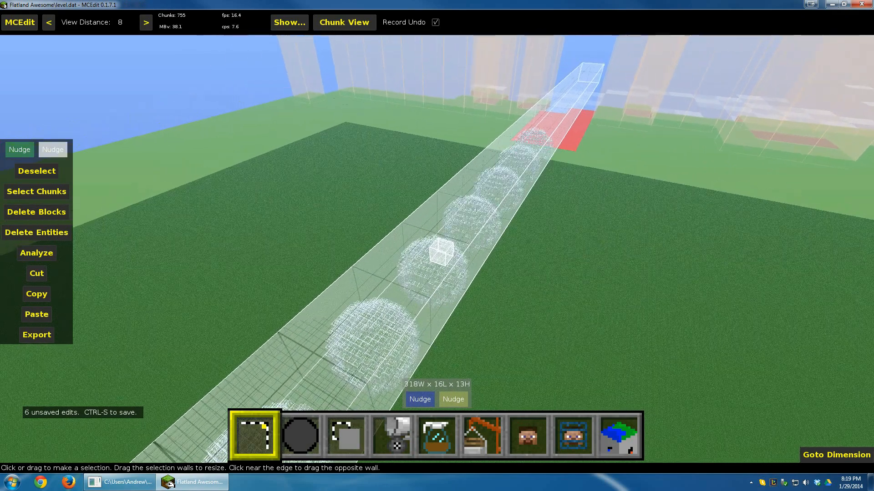
right_click(440, 244)
click(35, 172)
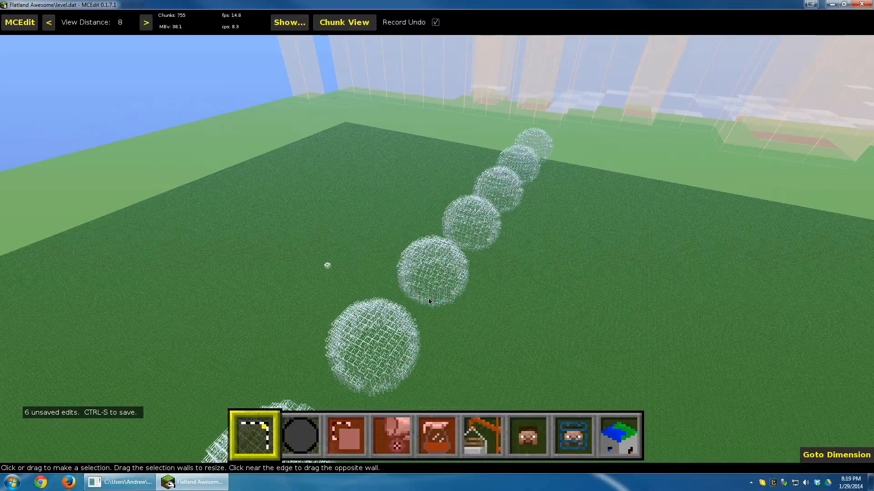
right_click(488, 304)
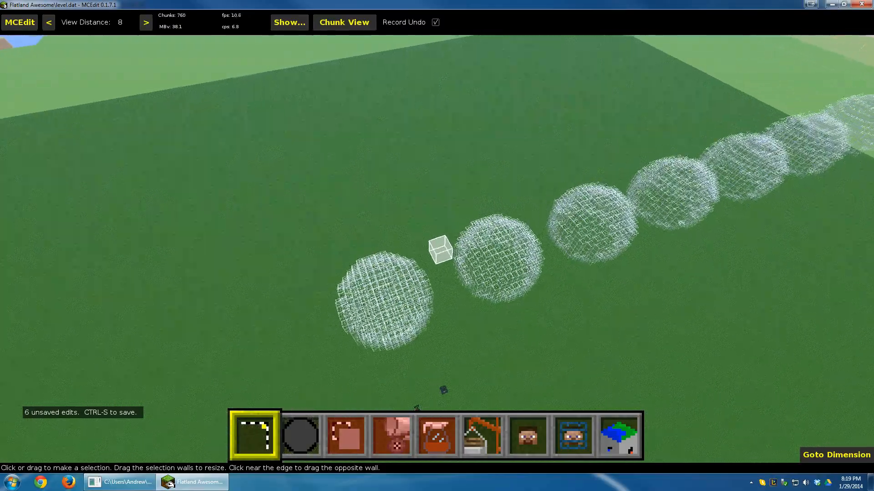
right_click(452, 355)
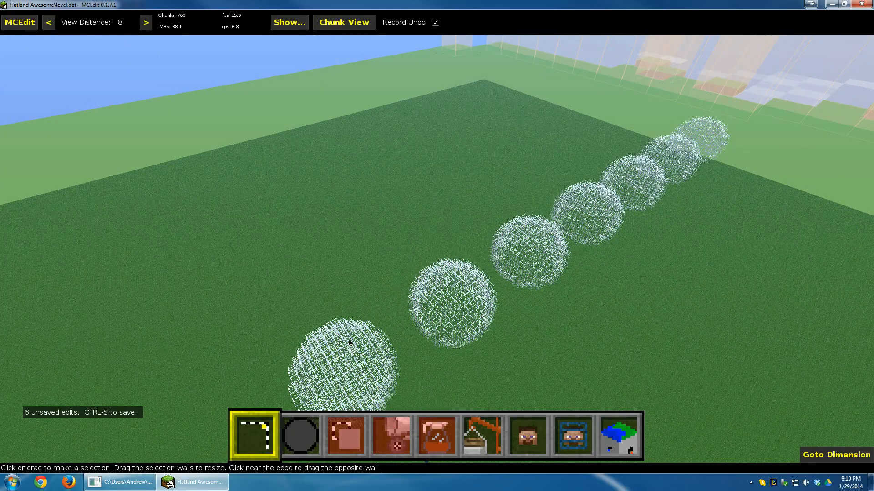
key(shift+w)
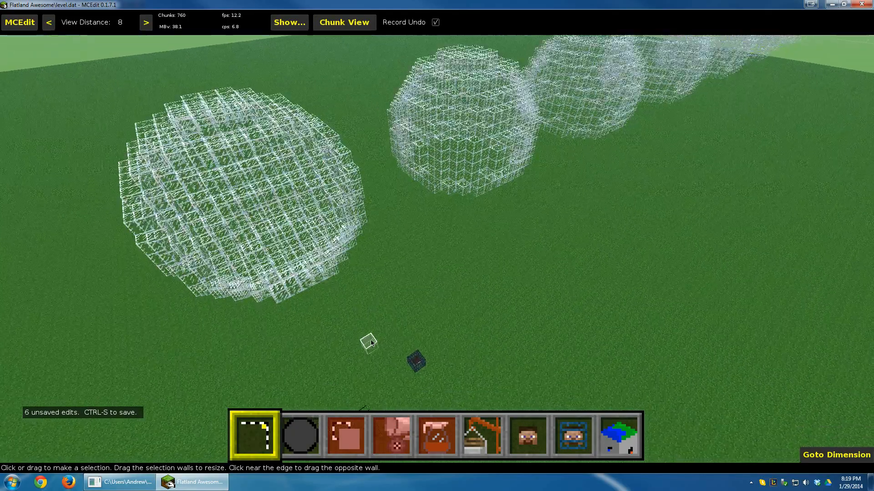
- Select a 17W x 23L area of grass beside the glass spheres and raise it to a 6H box
right_click(477, 331)
key(d)
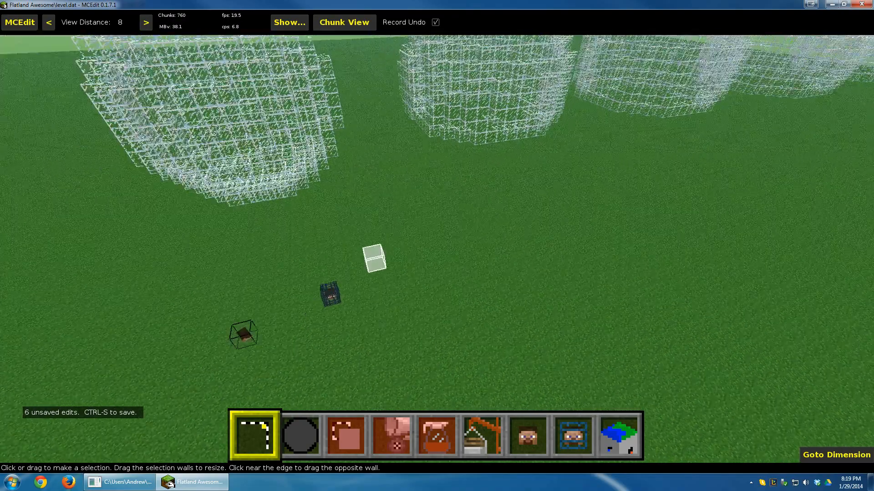
right_click(477, 331)
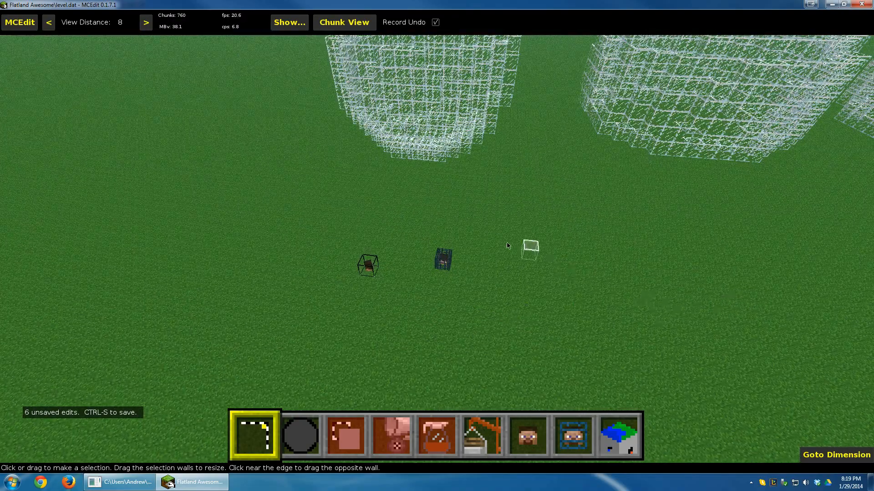
right_click(530, 269)
key(w)
right_click(530, 268)
drag(383, 208, 723, 236)
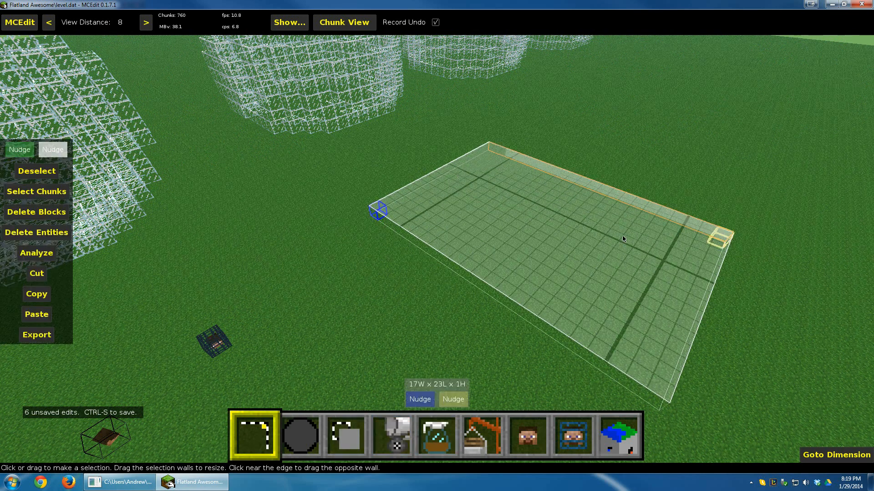
drag(577, 251, 591, 179)
drag(495, 294, 503, 279)
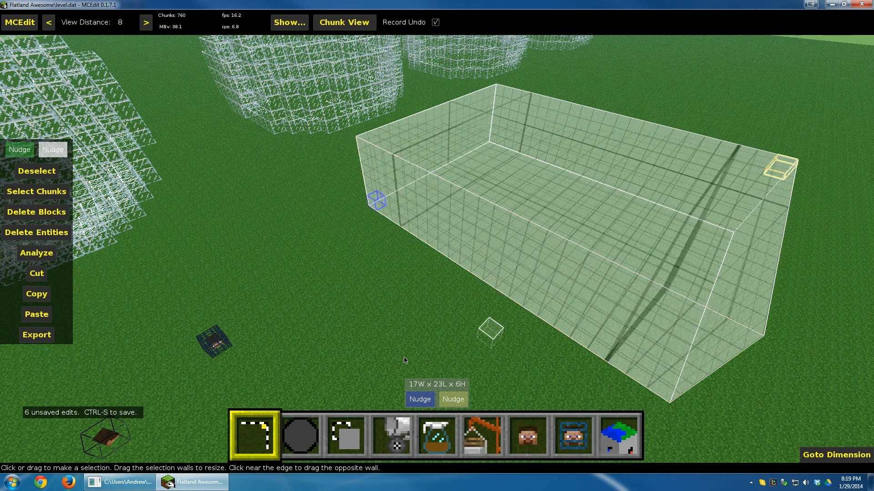
- Fill the selected box with Block of Diamond (57:0), and clear the selection
click(391, 435)
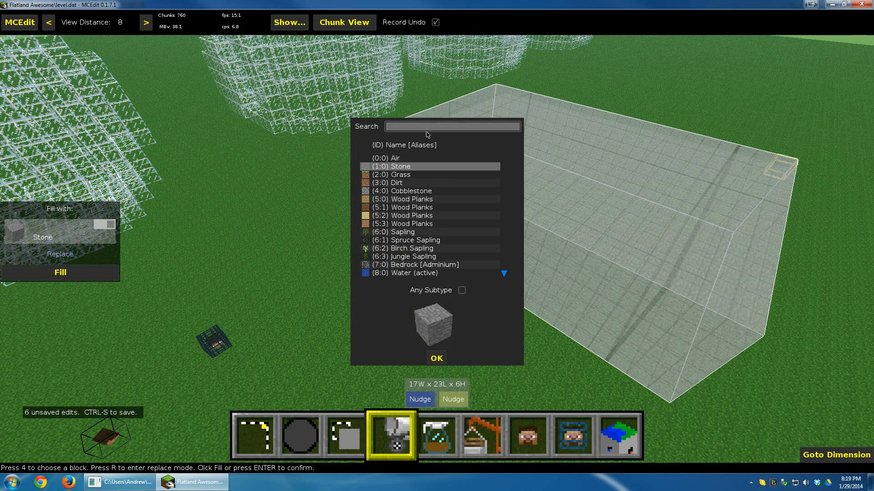
text(dia)
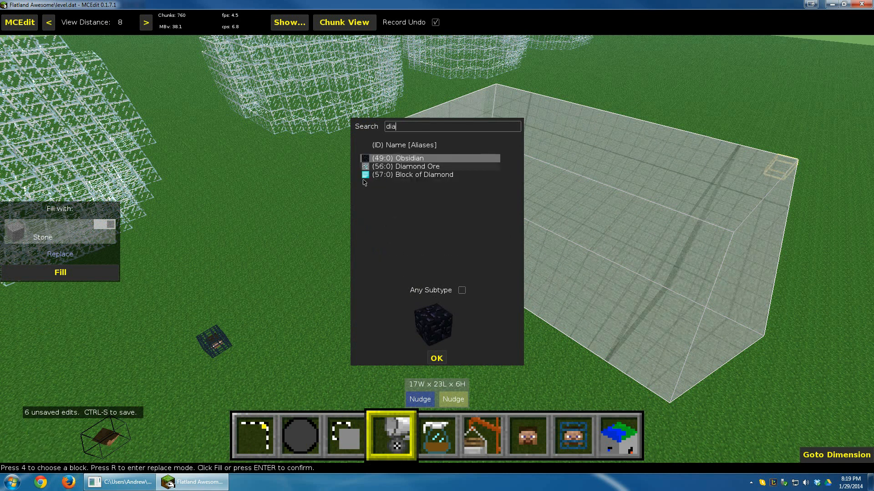
click(424, 174)
click(436, 359)
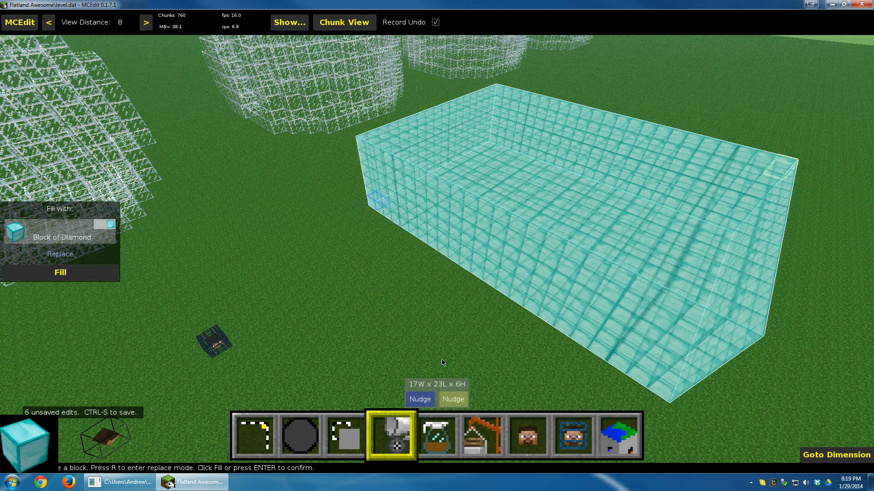
right_drag(674, 321, 772, 321)
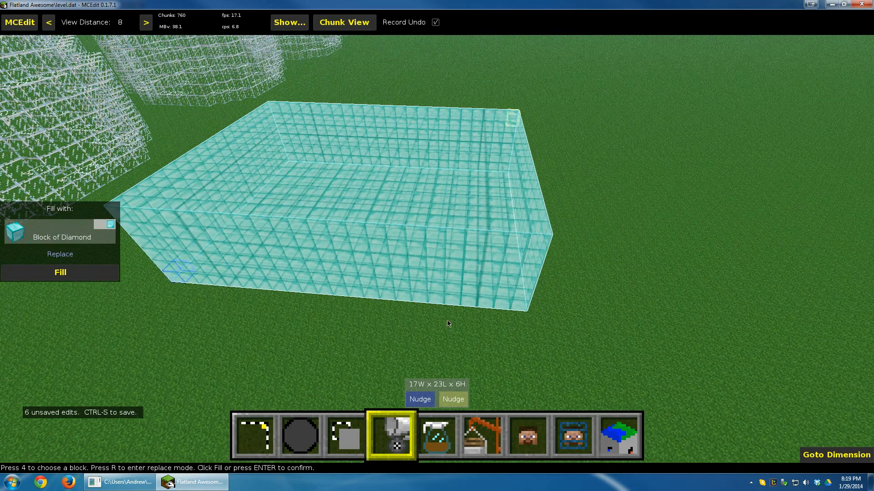
click(92, 280)
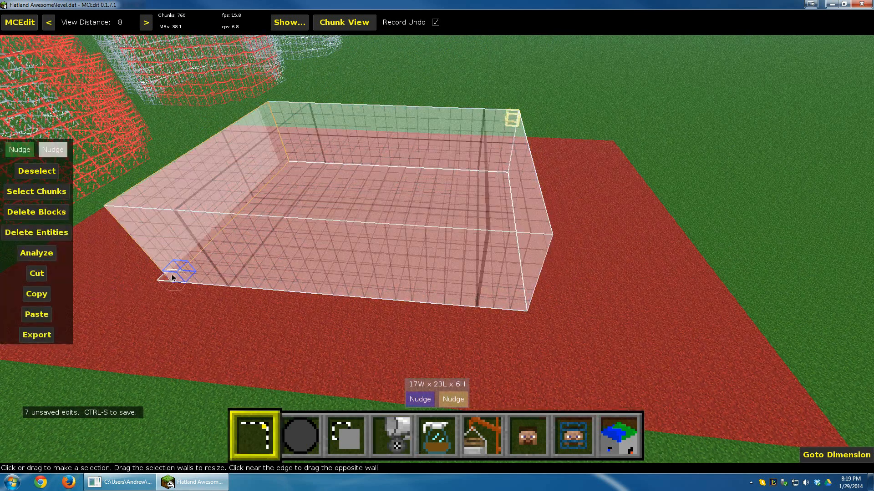
click(40, 171)
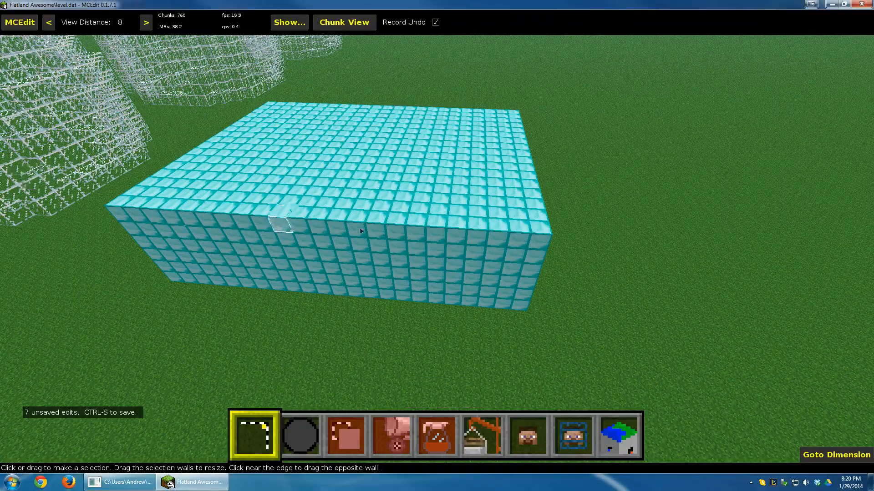
- Examine the diamond block box and the neighbouring glass spheres from several sides
right_drag(438, 257, 205, 251)
key(d)
key(d)
right_drag(523, 205, 546, 155)
key(a)
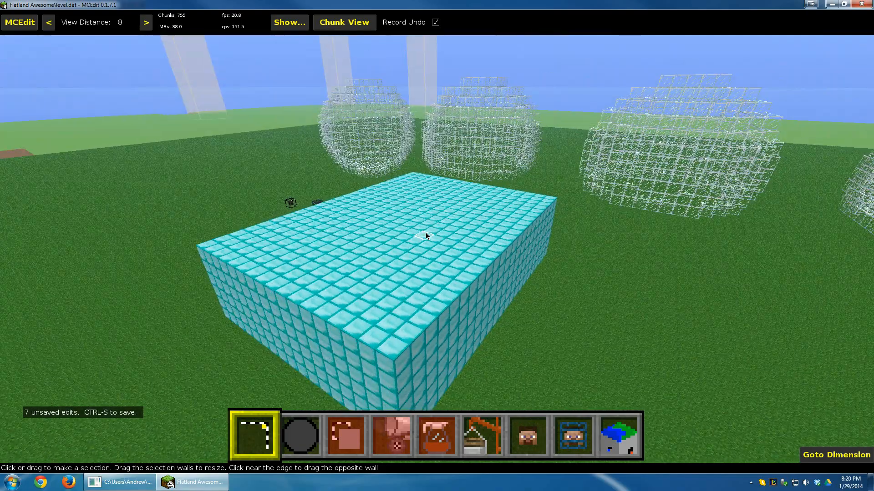
key(a)
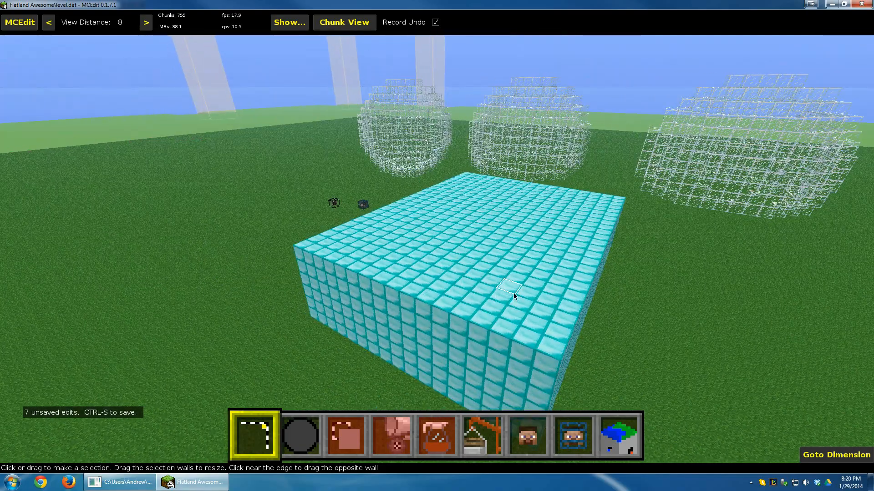
key(s)
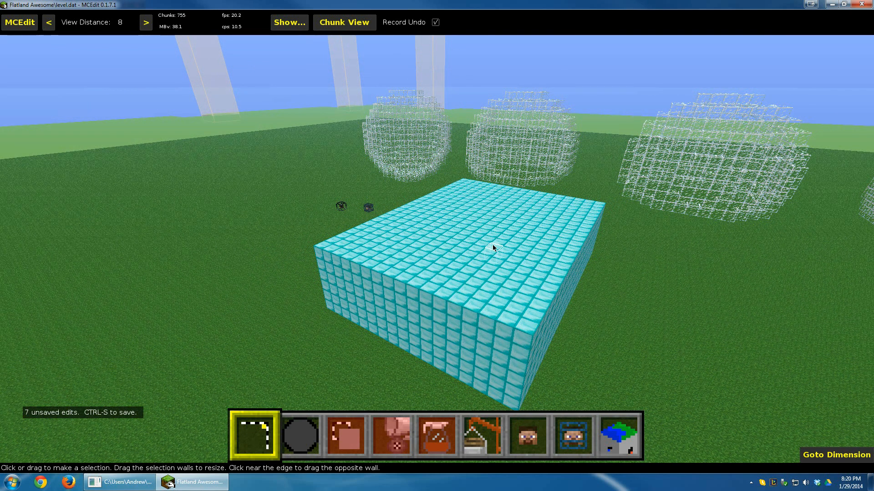
- Restore the selection around the diamond box, replace Block of Diamond with Stone (1:0), and deselect it
key(ctrl+z)
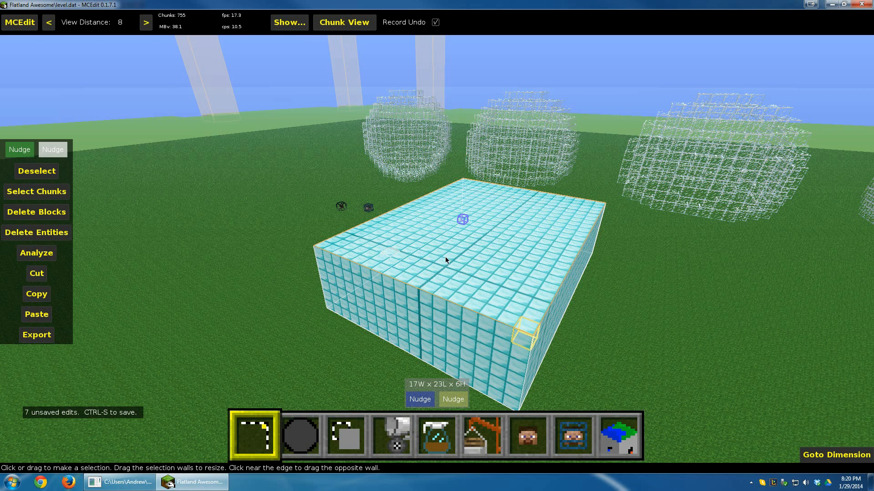
click(394, 427)
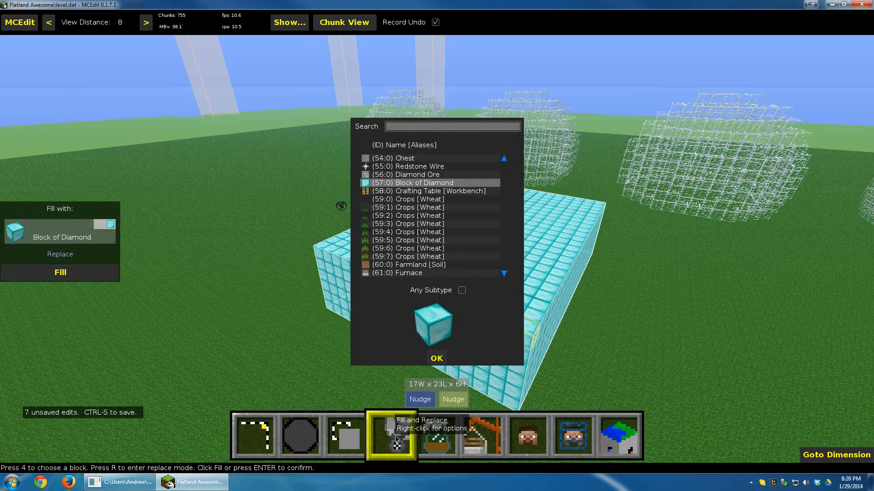
click(438, 359)
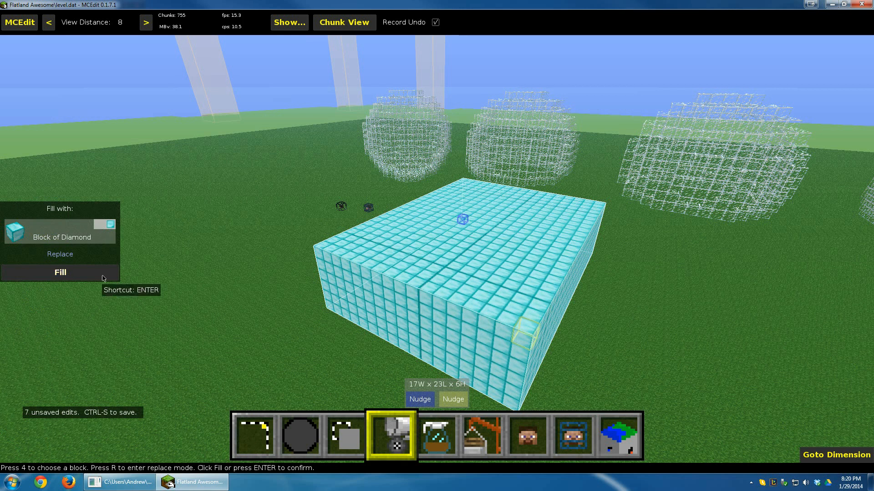
click(66, 259)
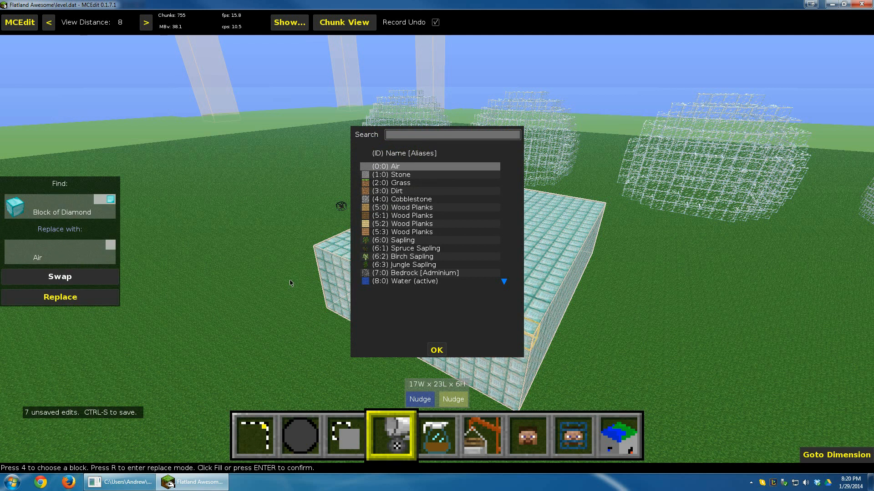
click(406, 175)
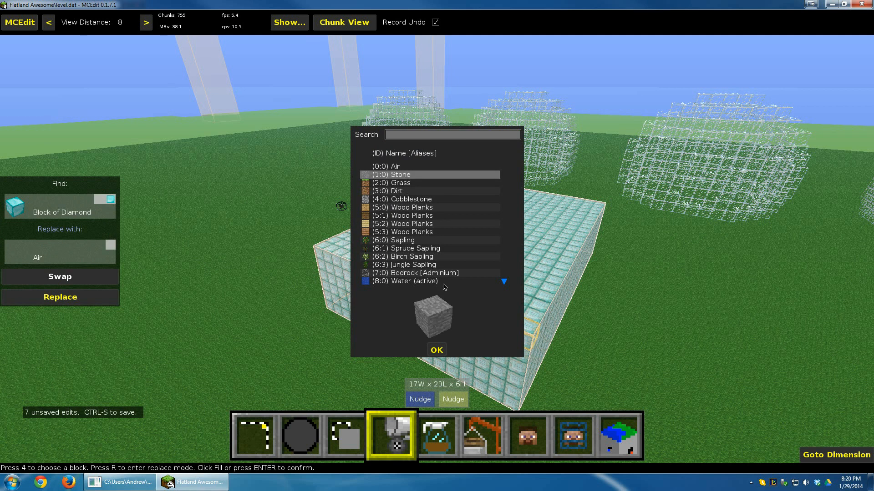
click(437, 350)
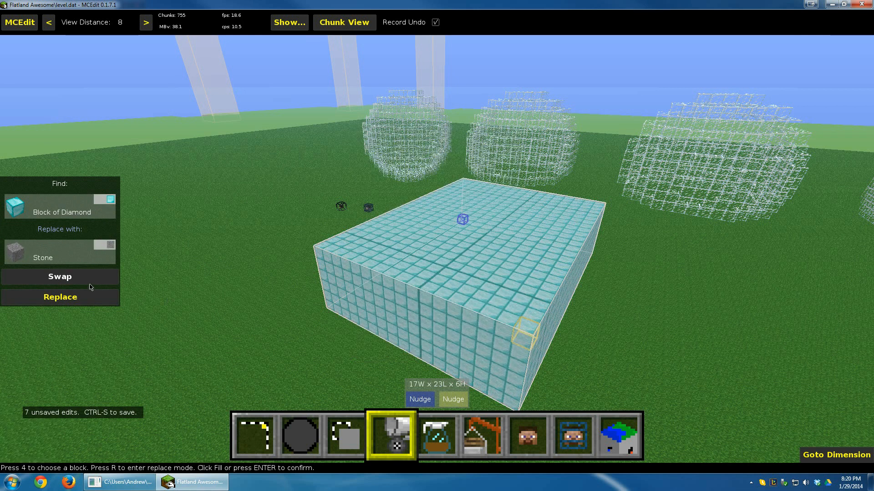
click(68, 298)
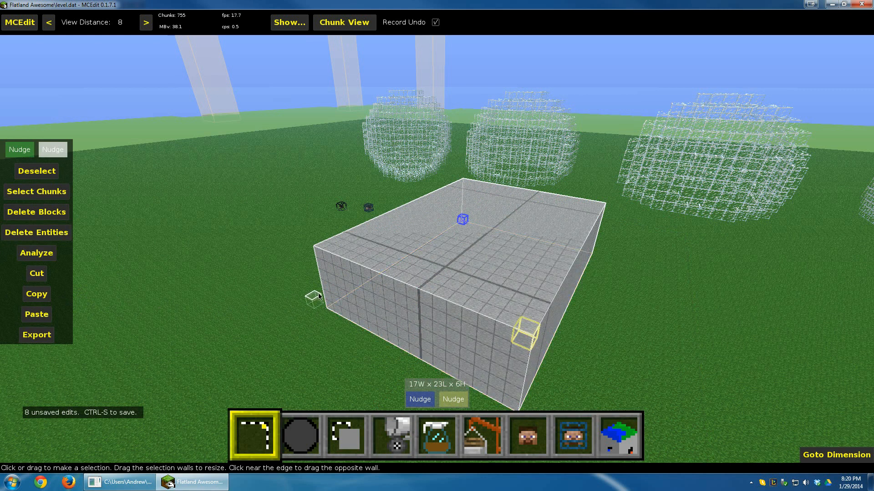
click(36, 173)
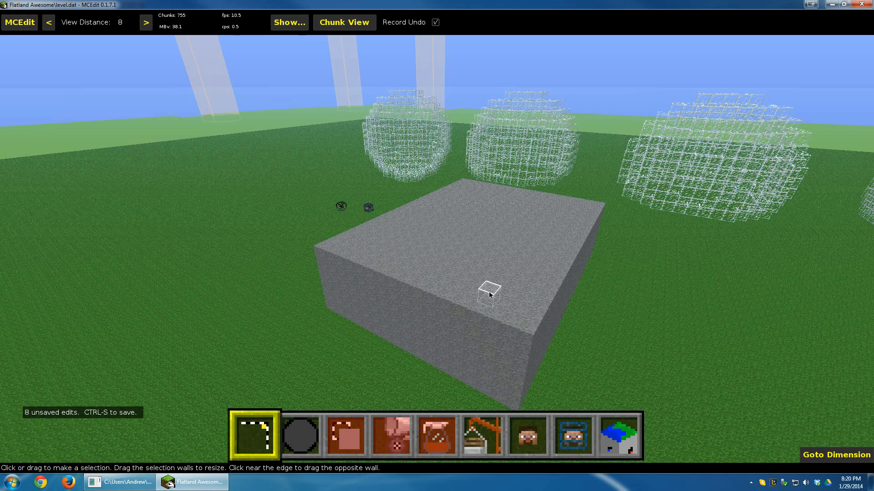
- Restore the selection around the stone box, delete all its blocks, and clear the selection
key(ctrl+z)
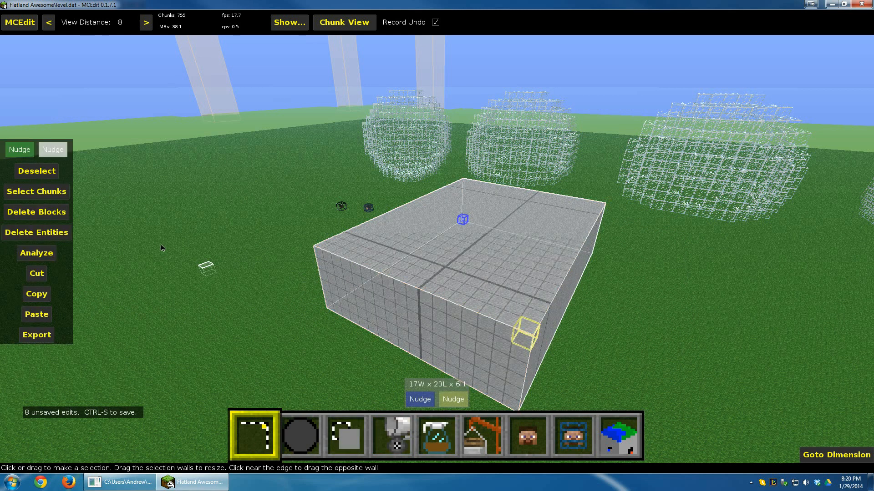
click(41, 214)
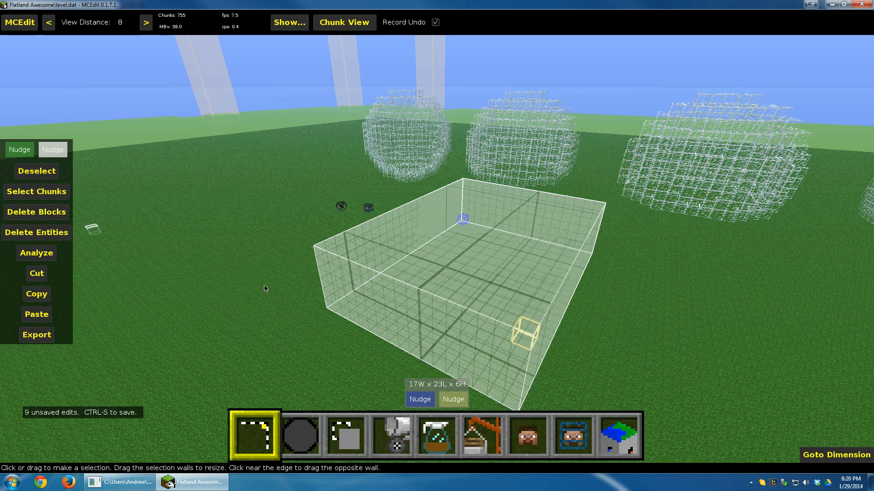
click(37, 171)
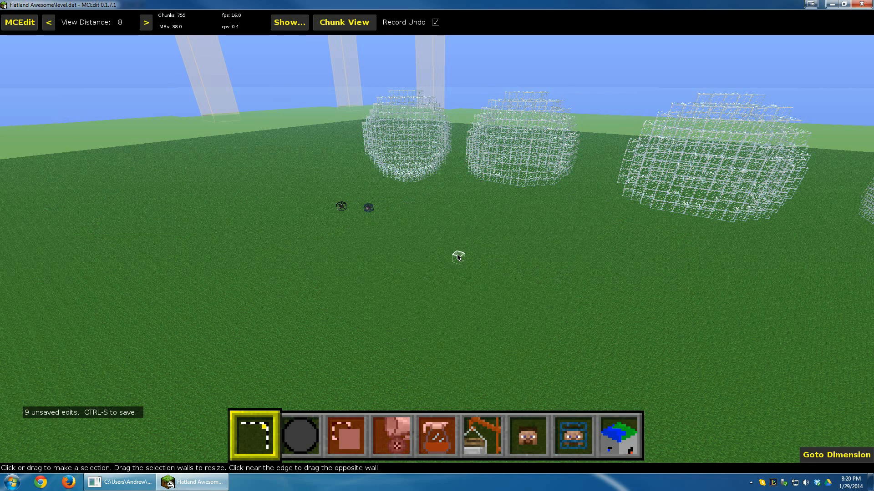
right_click(457, 255)
right_click(459, 258)
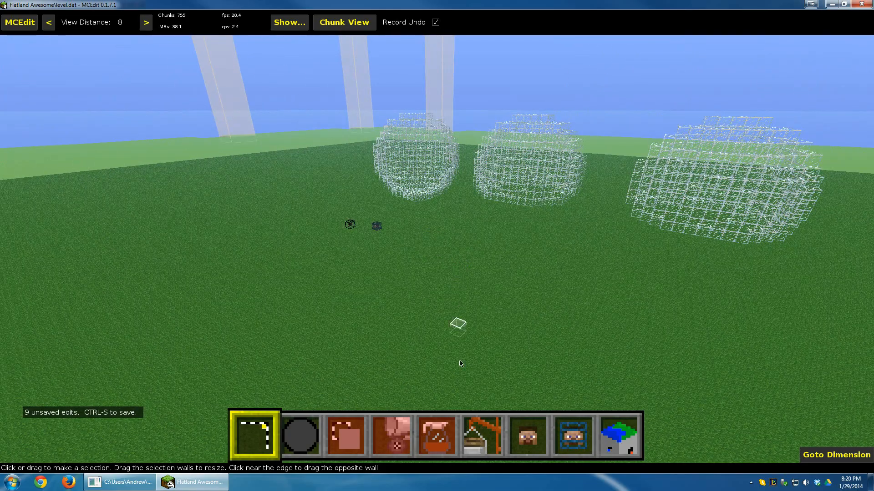
- Check the MCEdit-schematics folder through Import, cancel, and minimize both MCEdit and its console window to reach the desktop
click(486, 434)
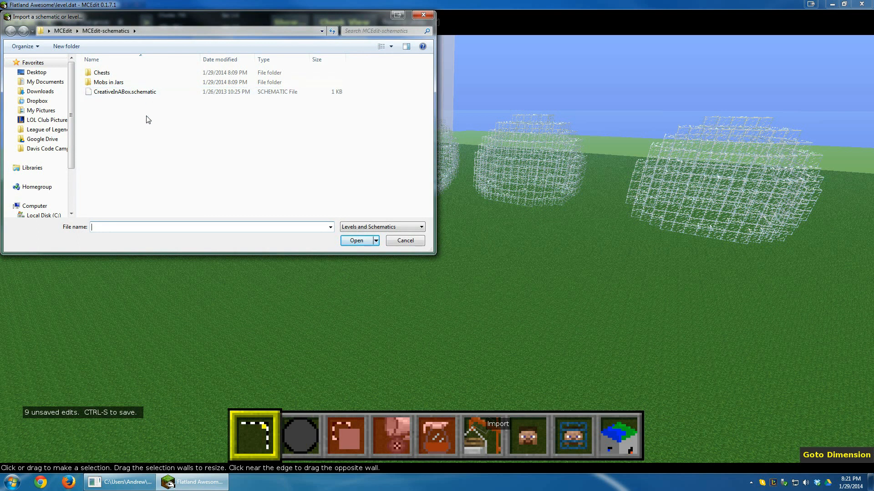
click(423, 16)
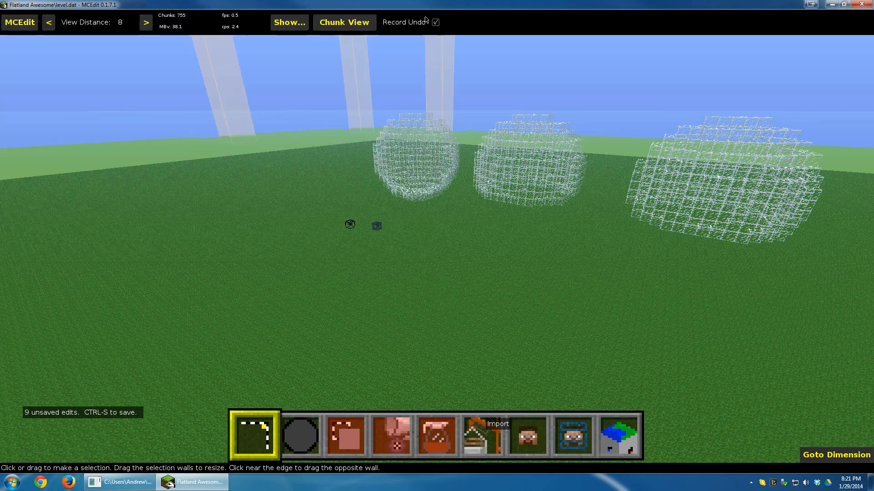
click(831, 4)
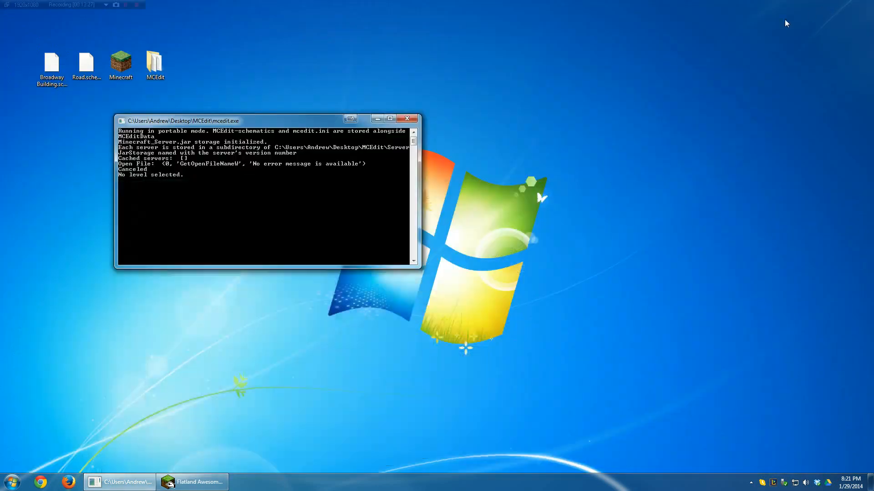
click(378, 119)
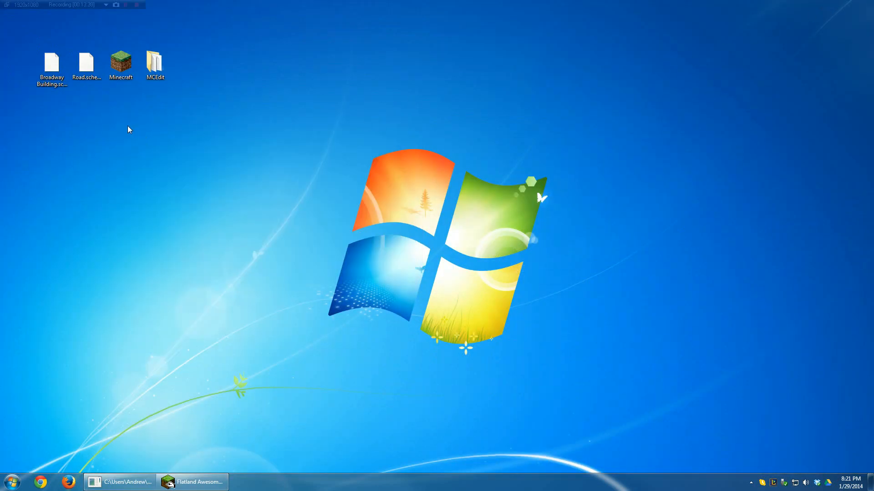
- Move Broadway Building.schematic and Road.schematic from the desktop into the MCEdit-schematics folder, and close the folder window
drag(37, 31, 89, 97)
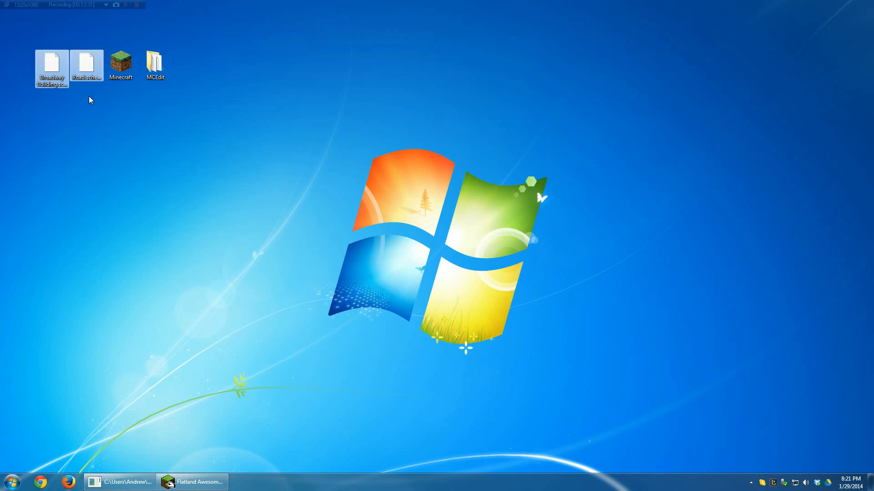
double_click(165, 64)
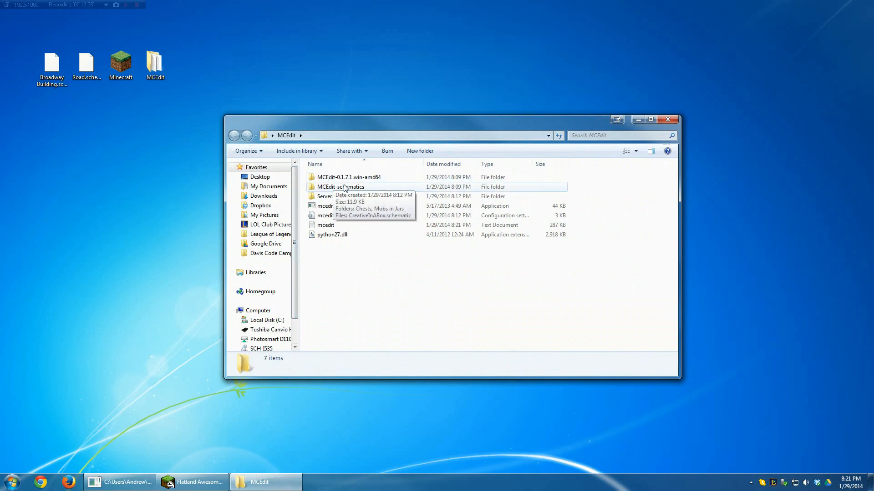
click(363, 190)
double_click(364, 188)
drag(20, 140, 390, 238)
click(668, 119)
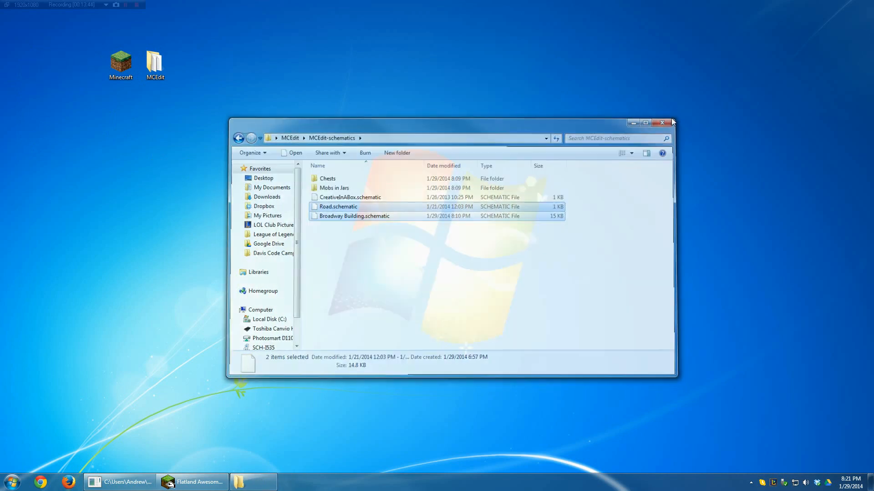
- Switch back to MCEdit and open Broadway Building.schematic for import from the desktop's MCEdit\MCEdit-schematics folder
click(193, 482)
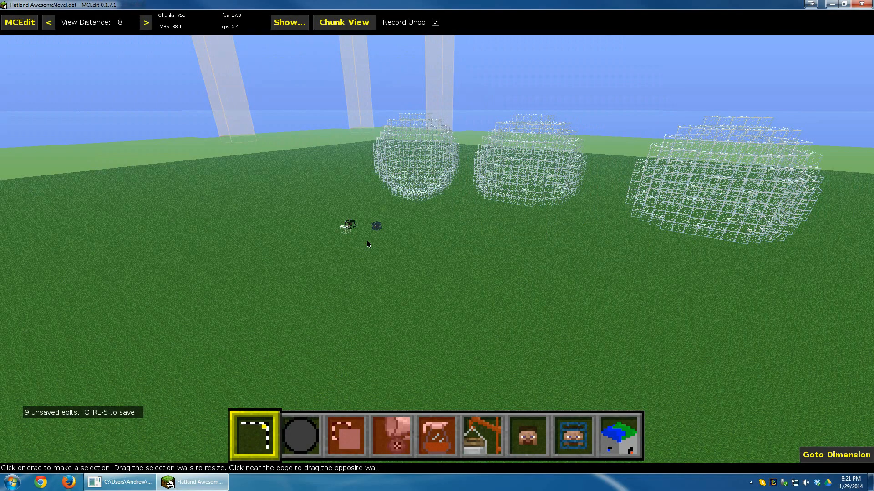
click(482, 436)
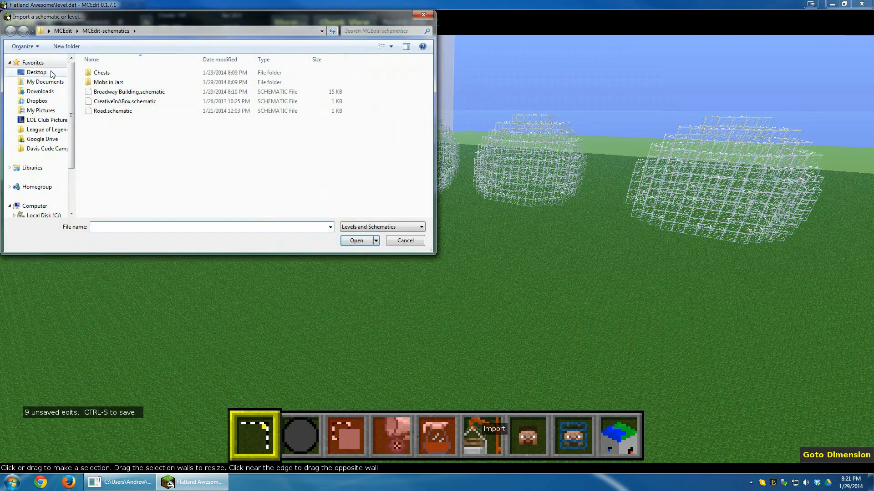
click(43, 74)
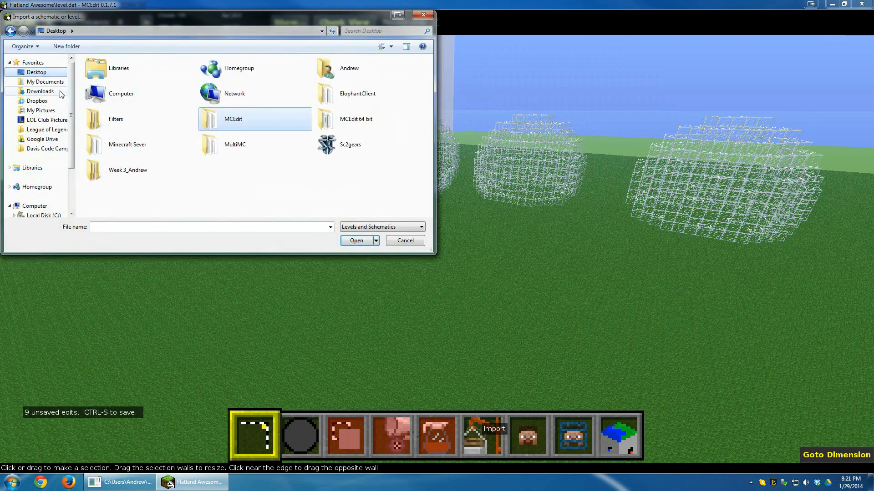
double_click(250, 122)
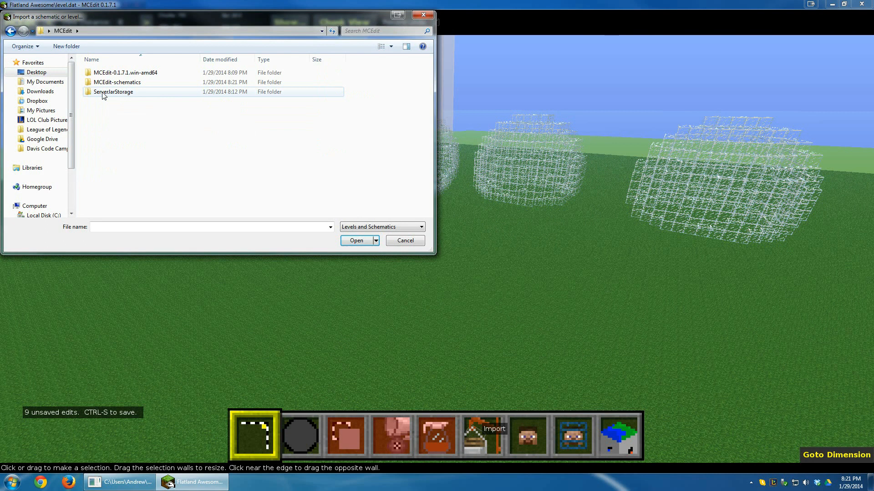
double_click(129, 83)
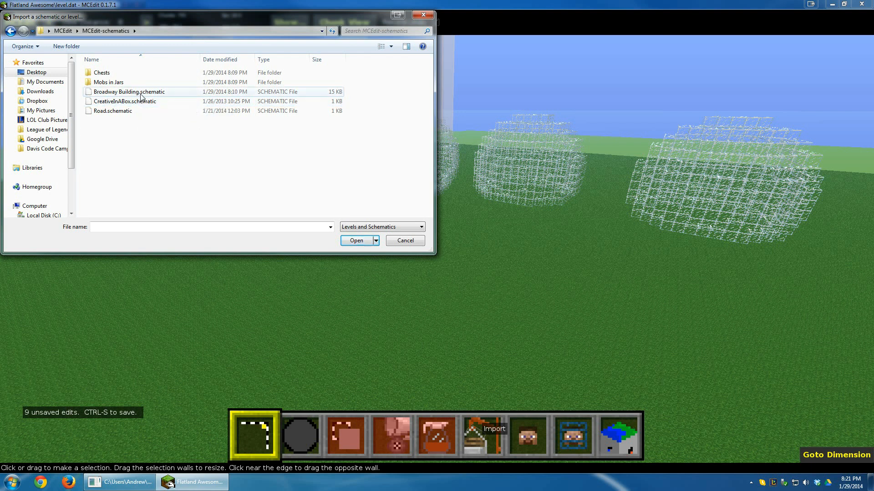
click(142, 93)
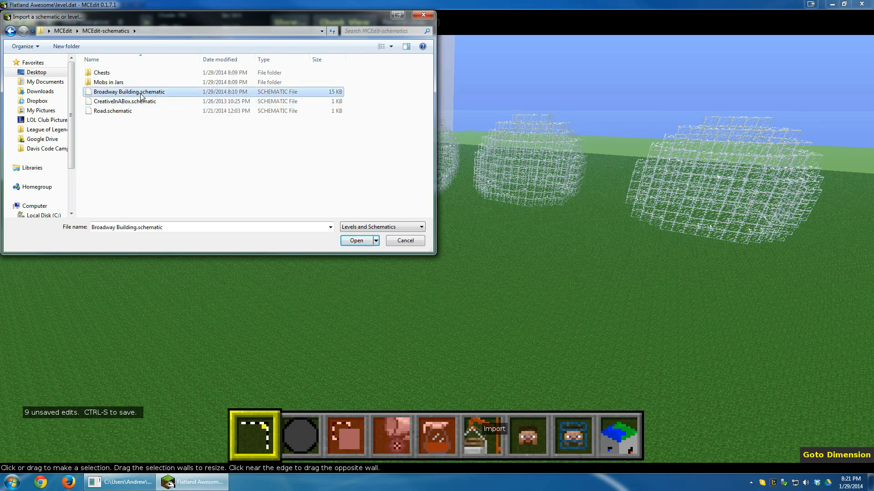
click(356, 240)
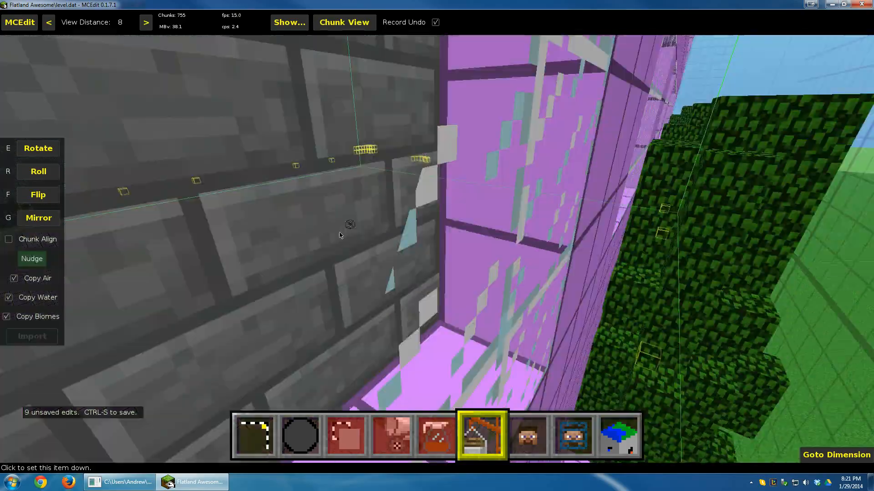
- Set the Broadway building preview down on the open grass beside the glass spheres
right_drag(354, 169, 191, 255)
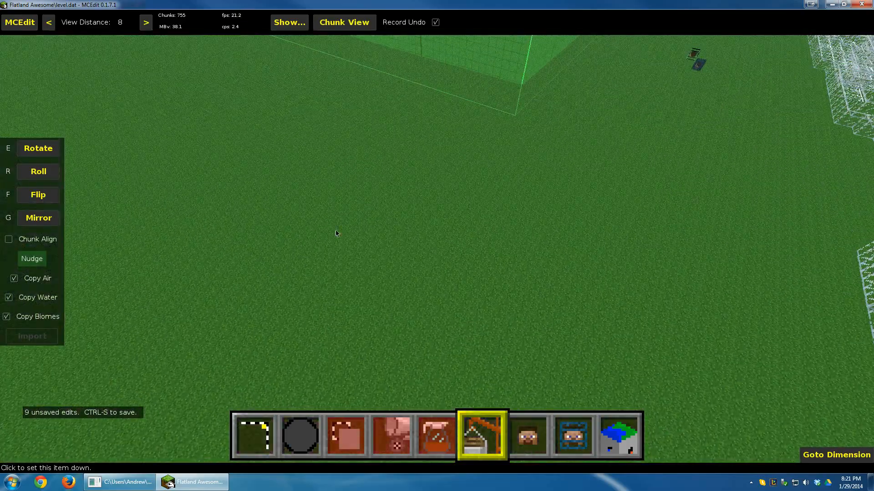
key(w)
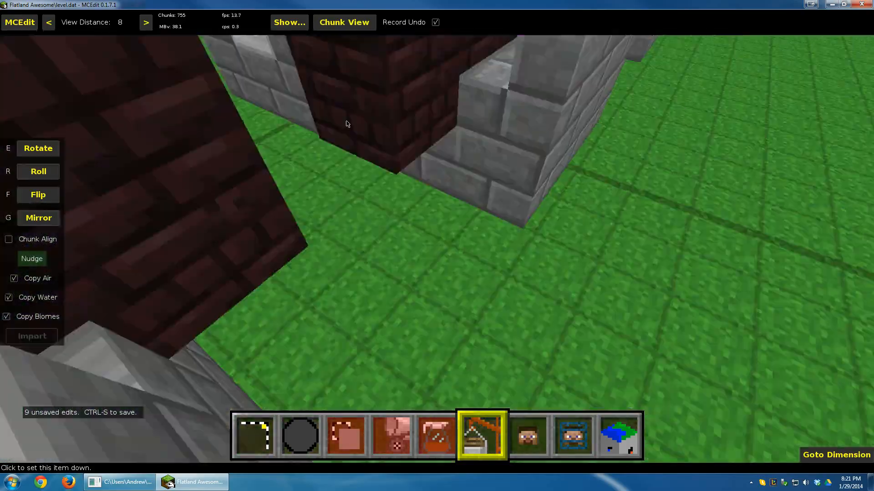
key(space)
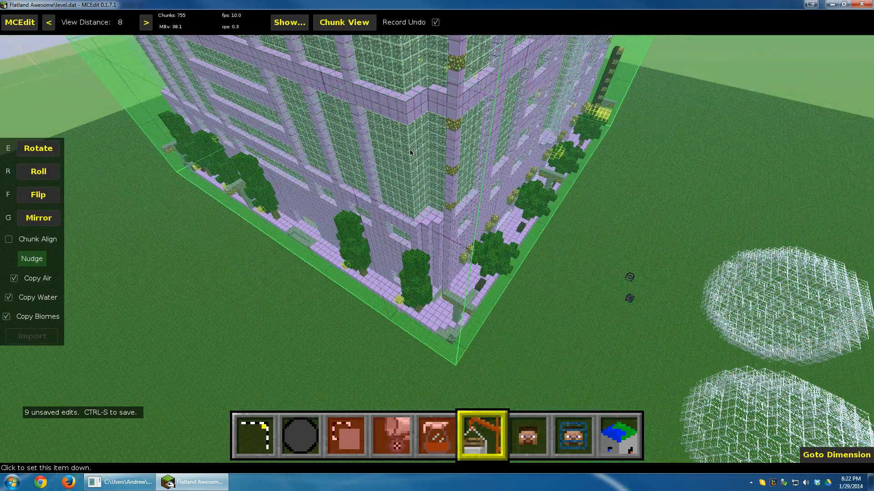
click(409, 150)
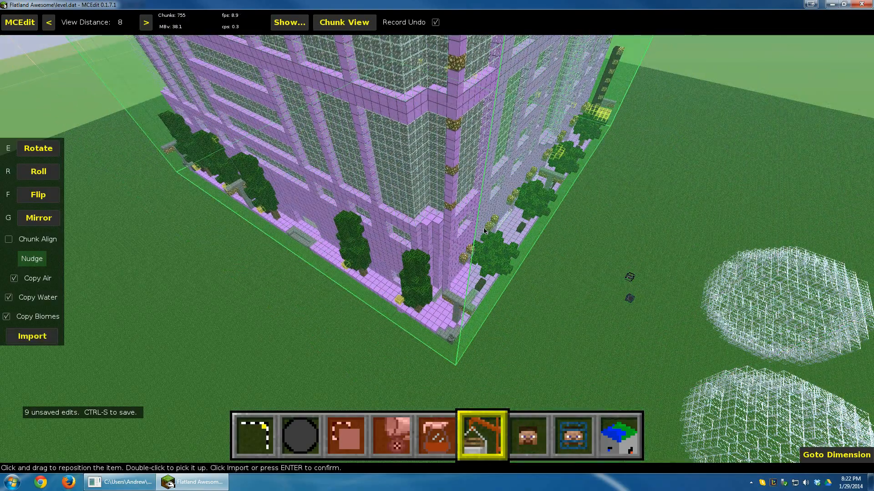
- Nudge the placed building down one block so its base sinks into the ground, and import it
key(shift)
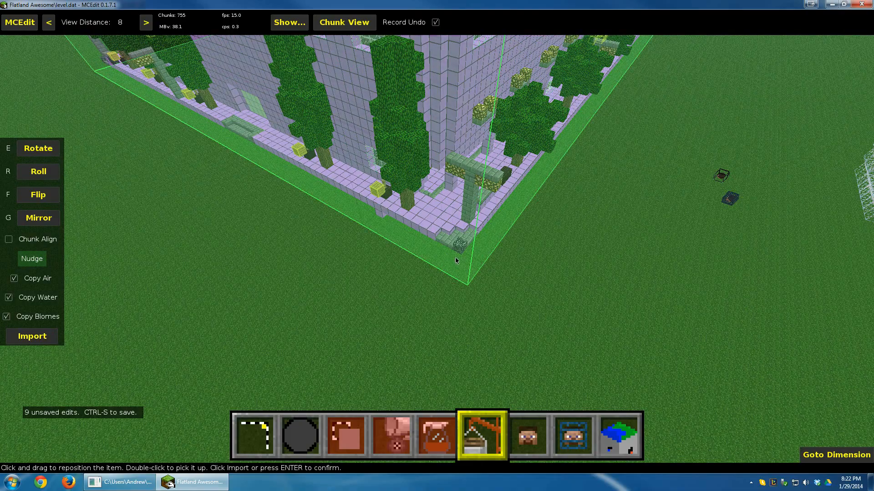
key(shift)
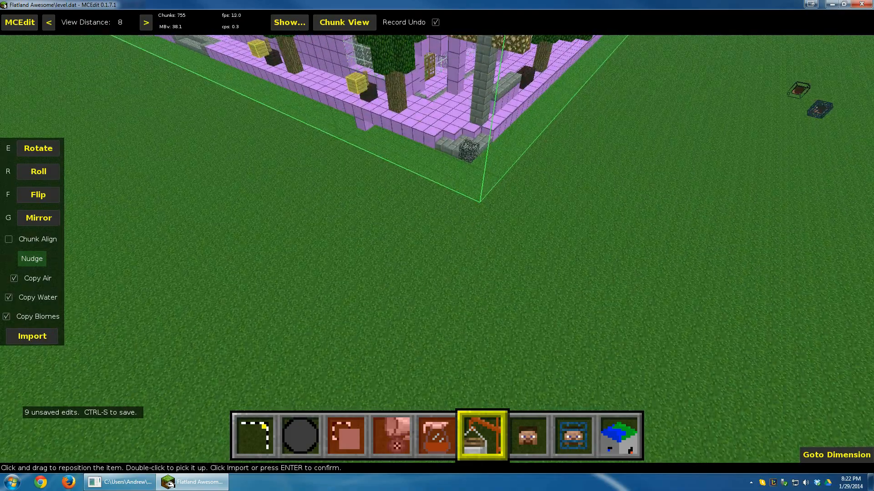
right_drag(461, 237, 478, 127)
key(shift)
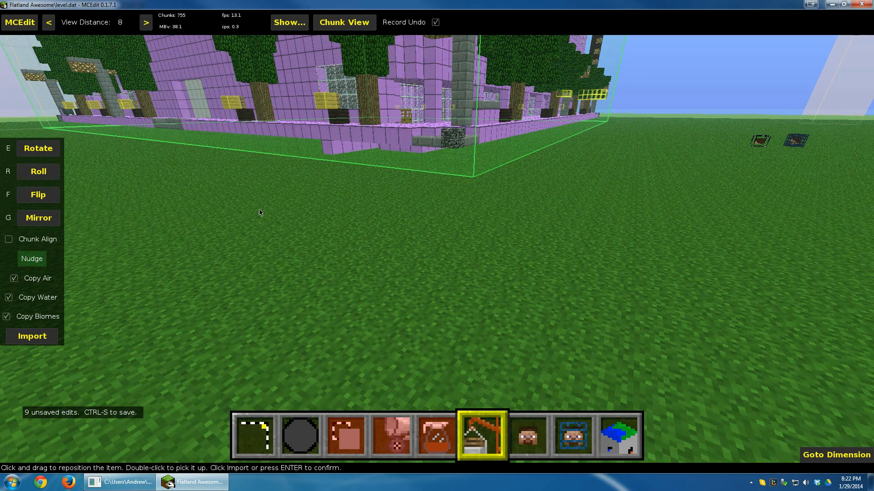
click(35, 261)
key(z)
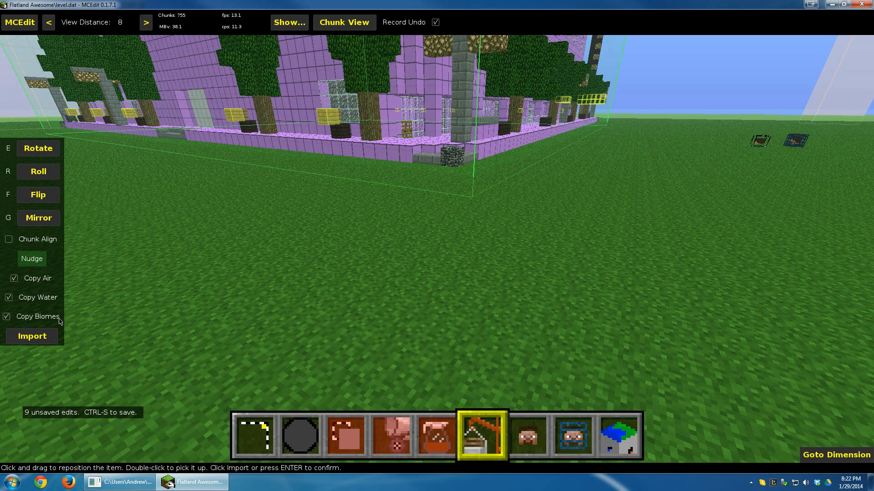
click(32, 337)
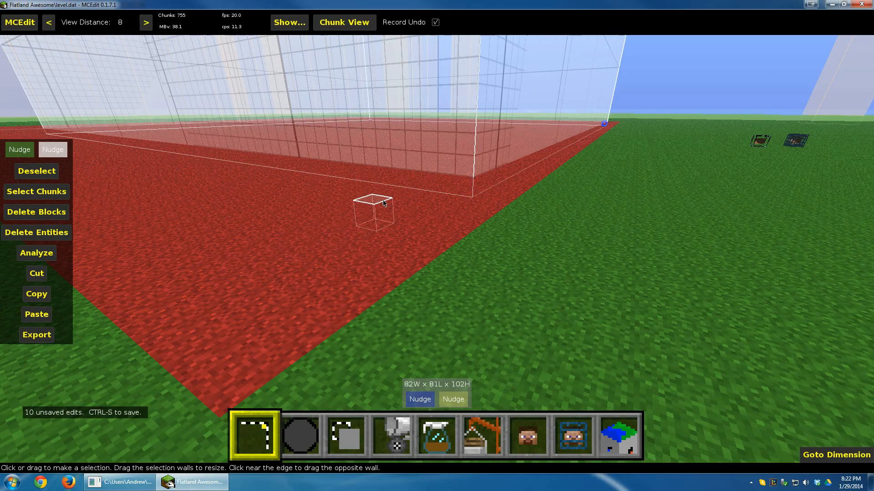
- Deselect the imported building to clear its selection box
right_click(426, 203)
key(s)
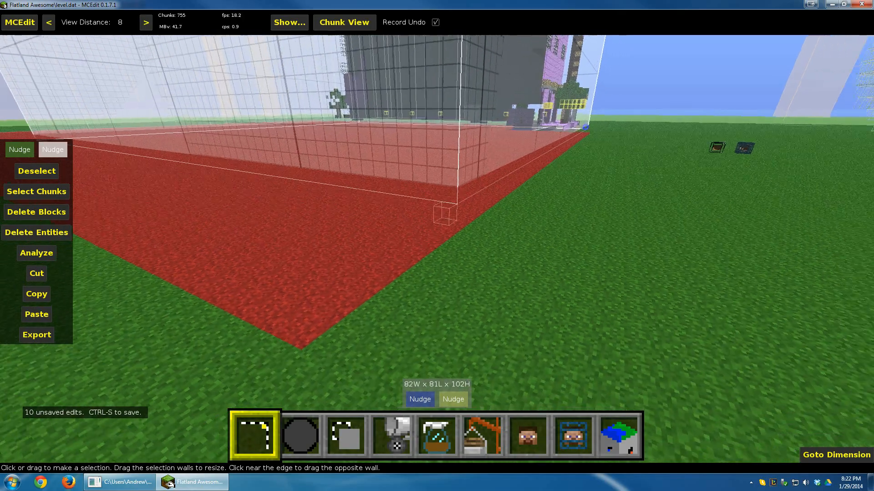
key(s)
key(w)
key(space)
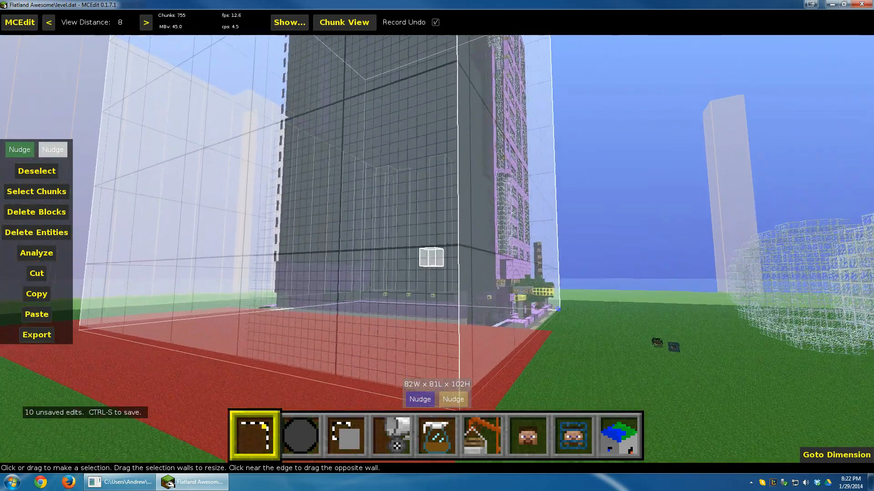
key(d)
right_click(411, 210)
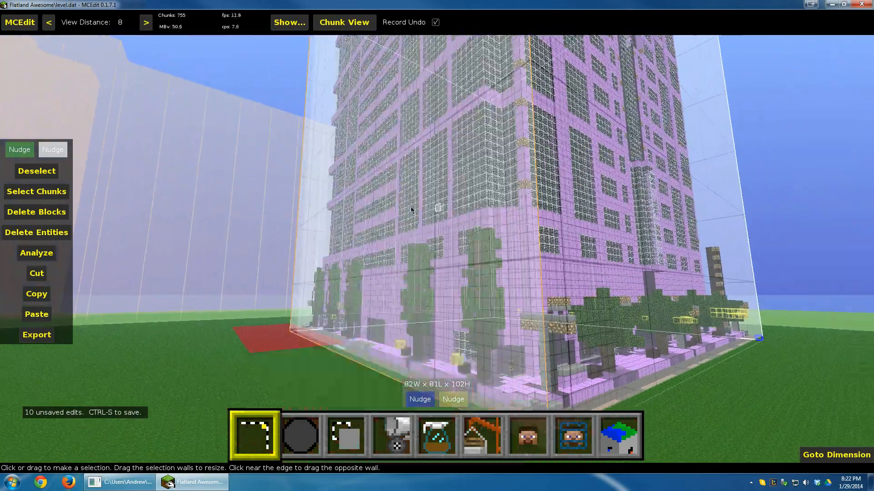
click(37, 171)
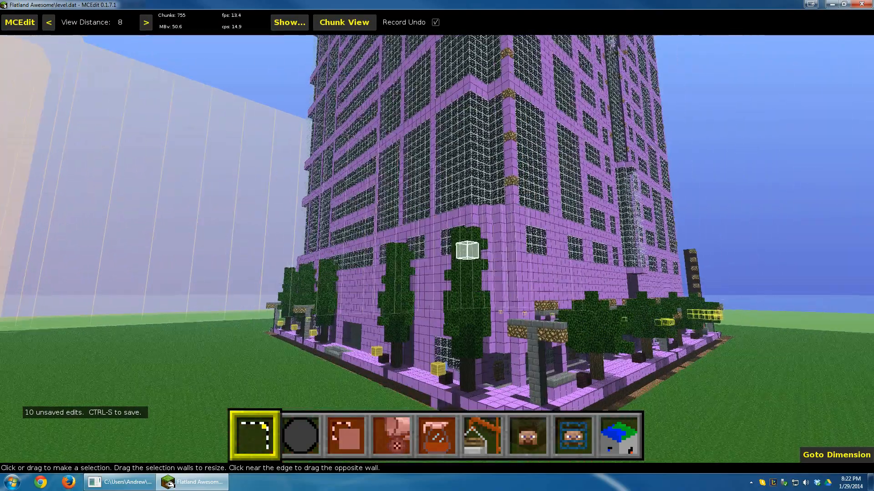
- Examine the imported building's interior and its exterior facades
key(w)
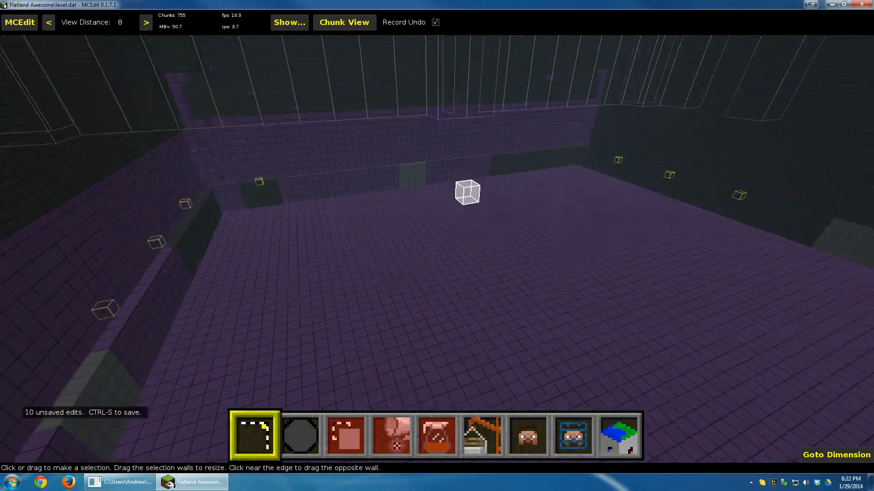
key(w)
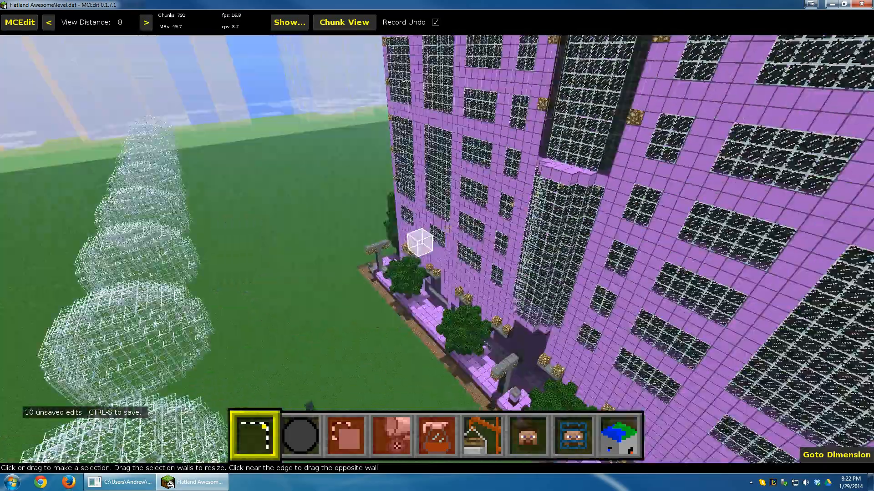
key(w)
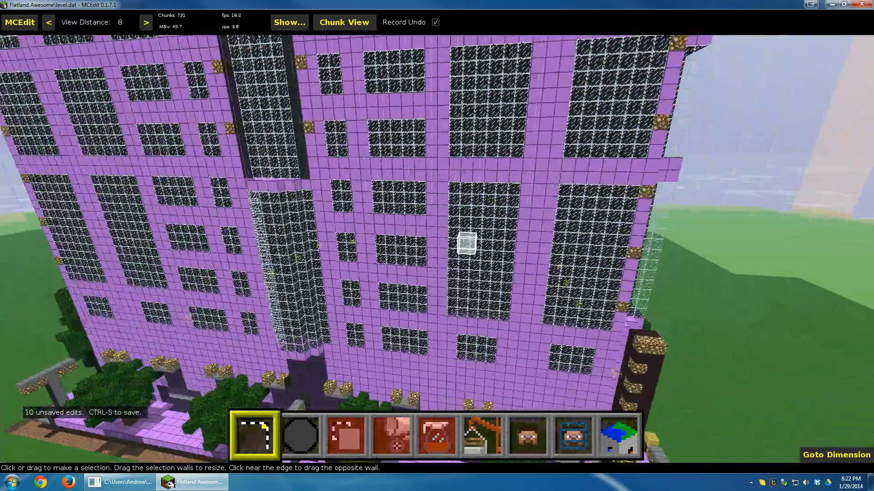
key(s)
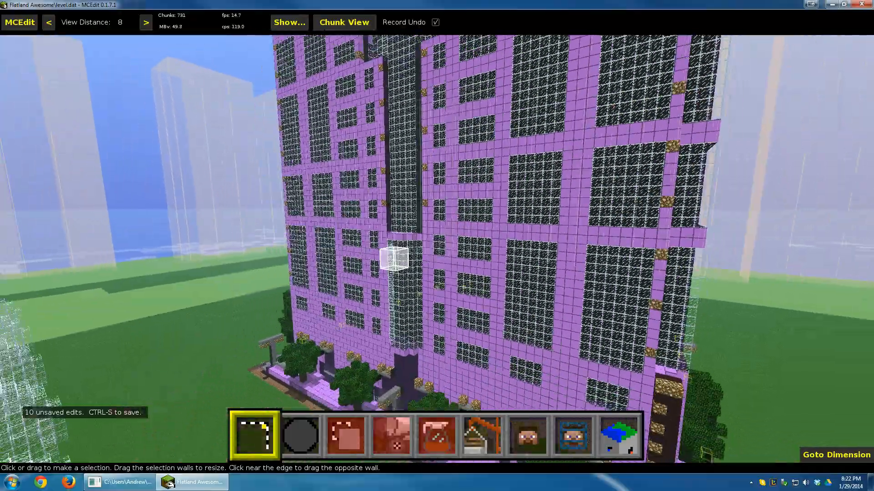
key(s)
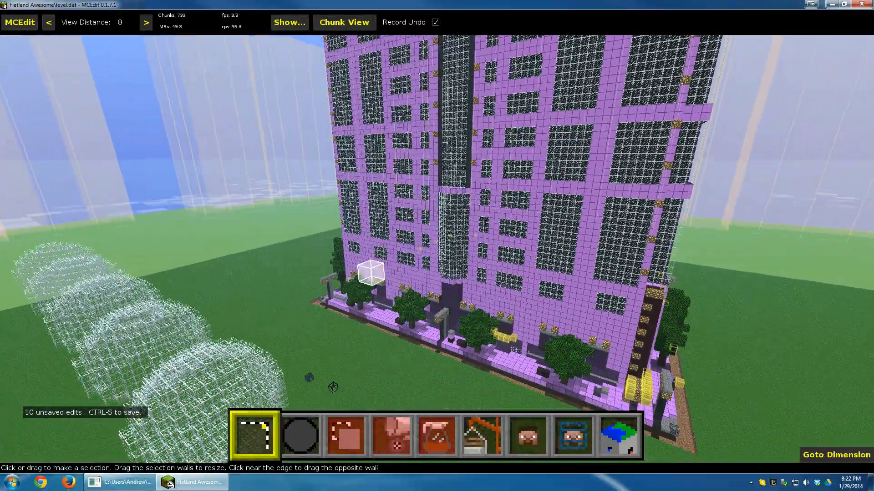
key(a)
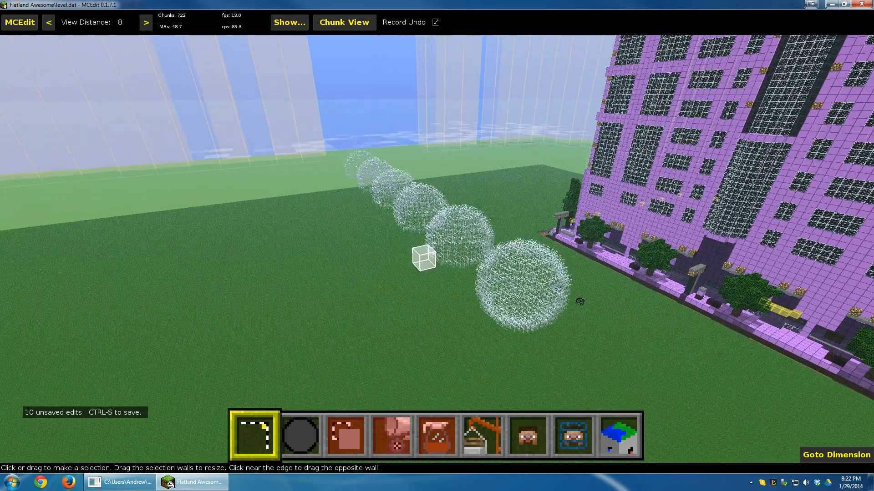
key(a)
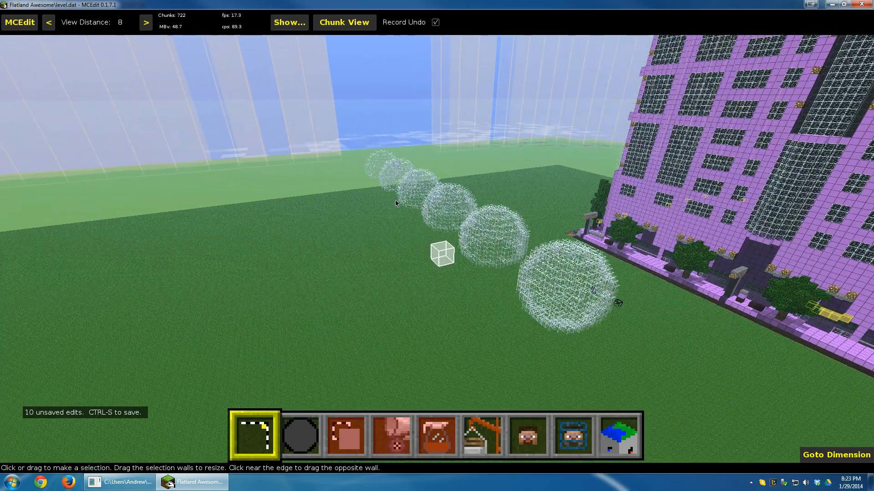
- Import Road.schematic from the MCEdit-schematics folder onto the open grass near the glass spheres
click(478, 443)
click(113, 114)
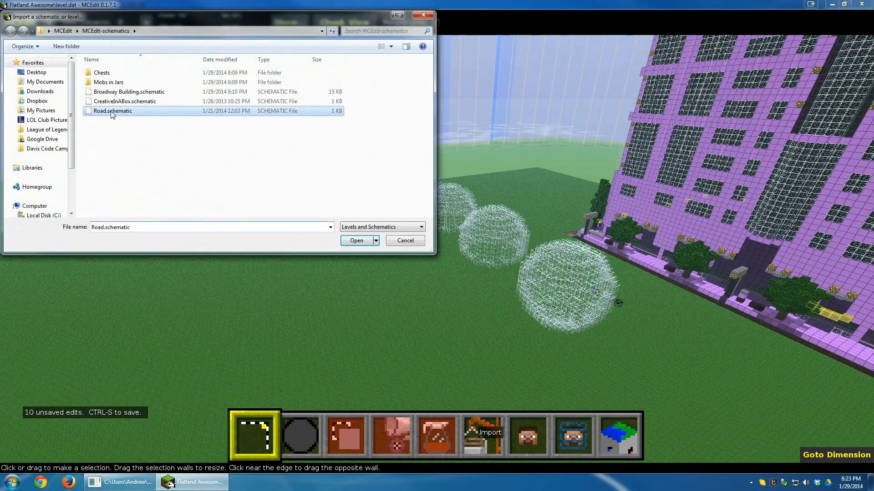
click(357, 241)
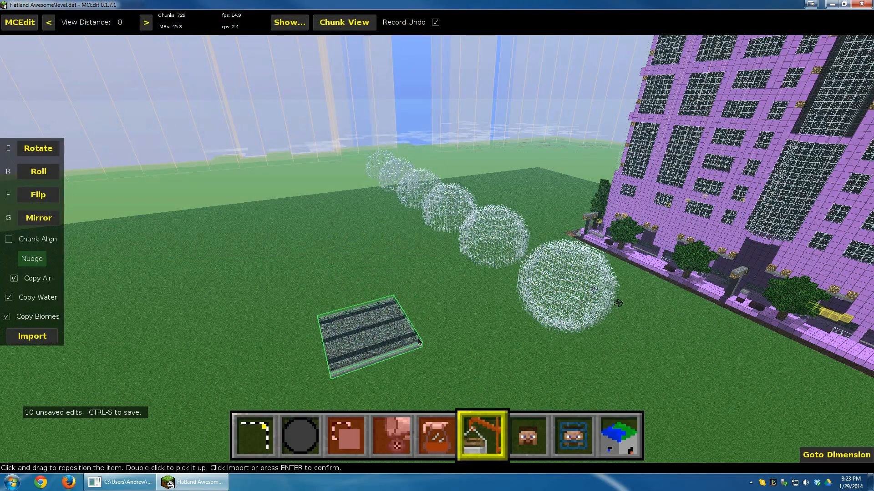
key(shift)
key(shift)
right_click(373, 270)
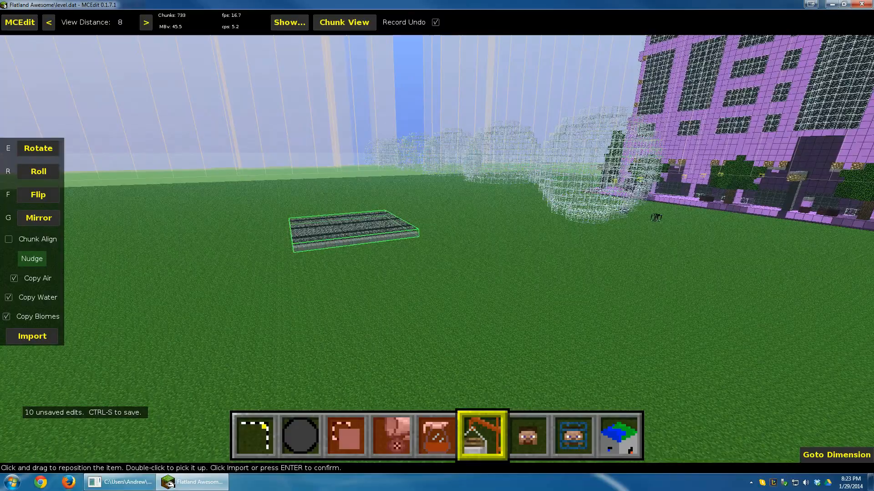
key(shift)
key(space)
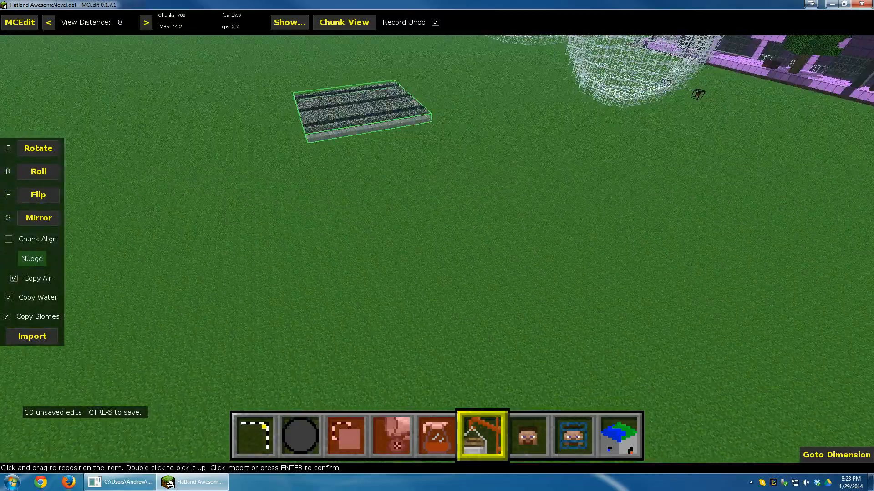
right_click(374, 272)
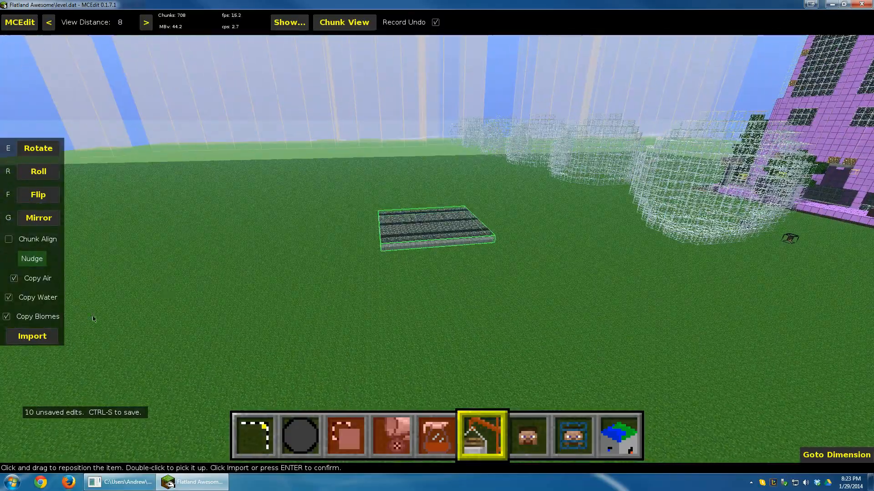
click(33, 336)
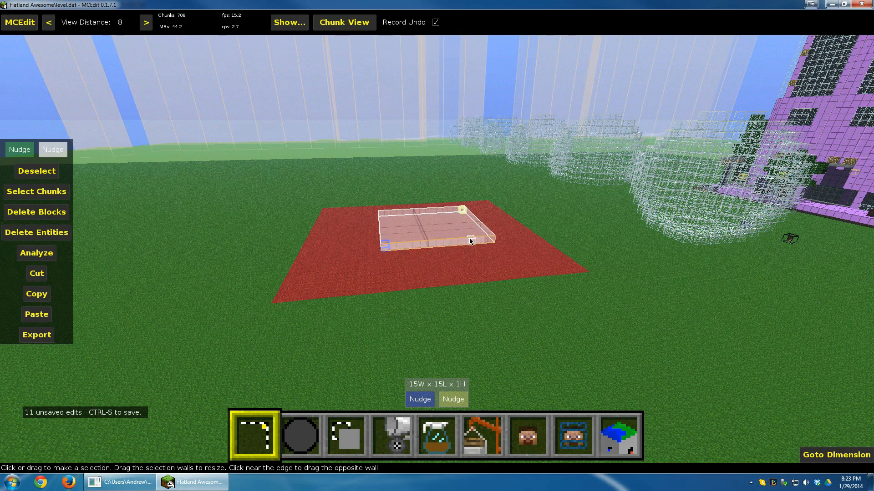
- Clone the road section repeatedly at an offset of -15 blocks into a strip 240 blocks long, and deselect it
key(w)
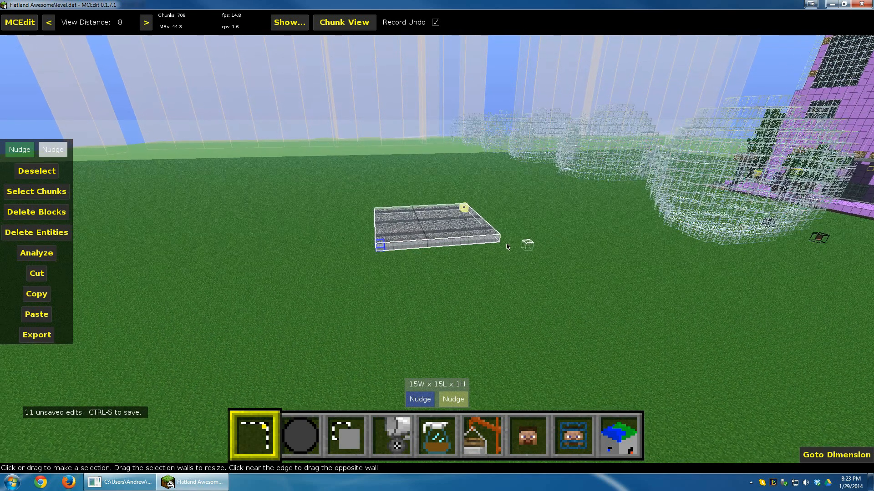
click(353, 432)
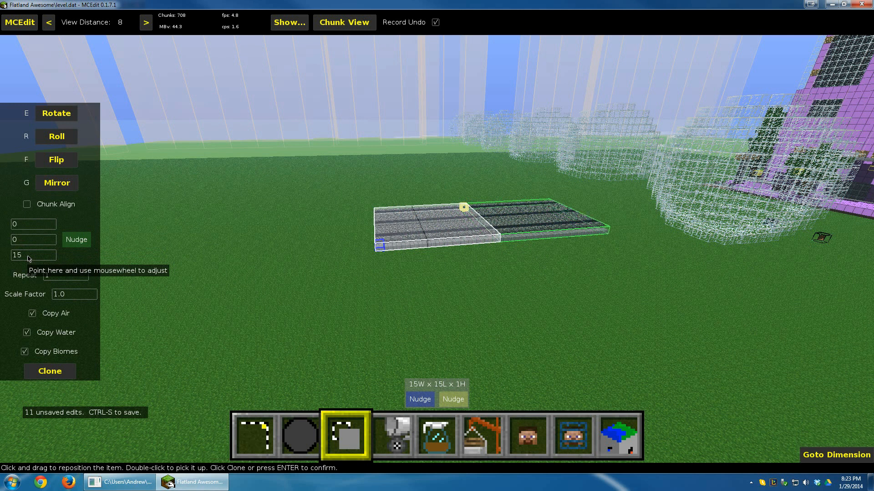
scroll(28, 259, up, 1)
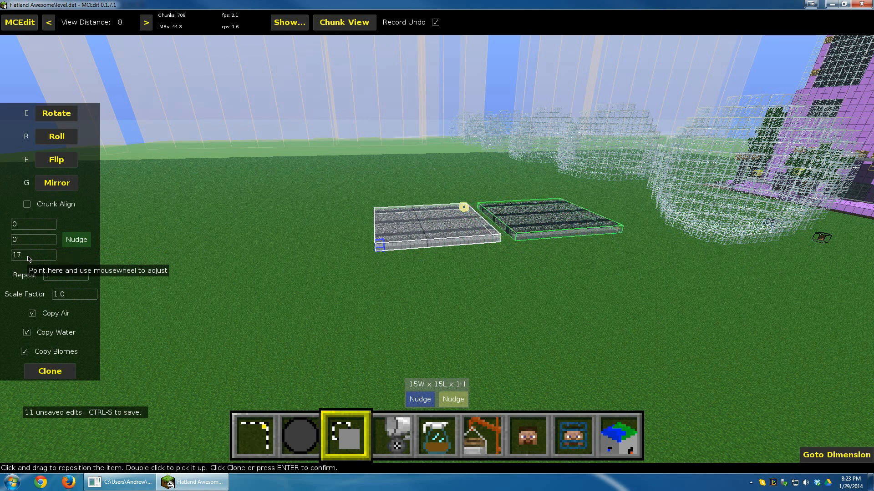
scroll(28, 259, down, 18)
scroll(28, 258, down, 11)
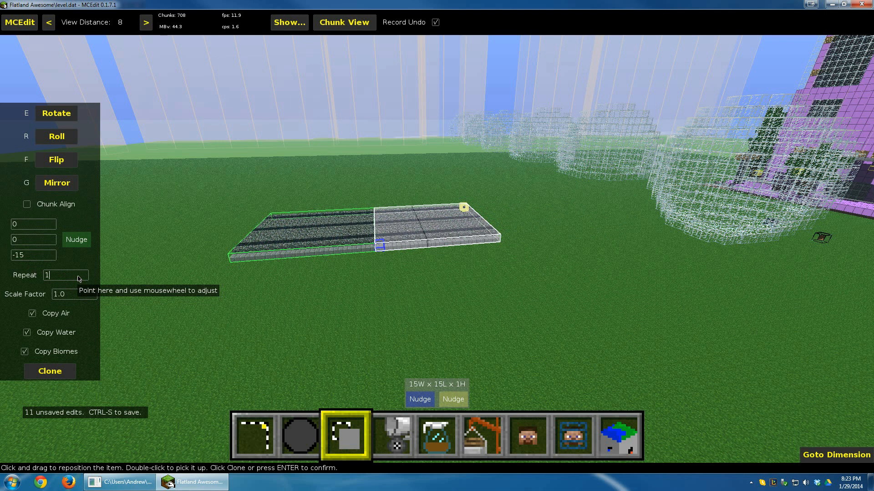
click(66, 371)
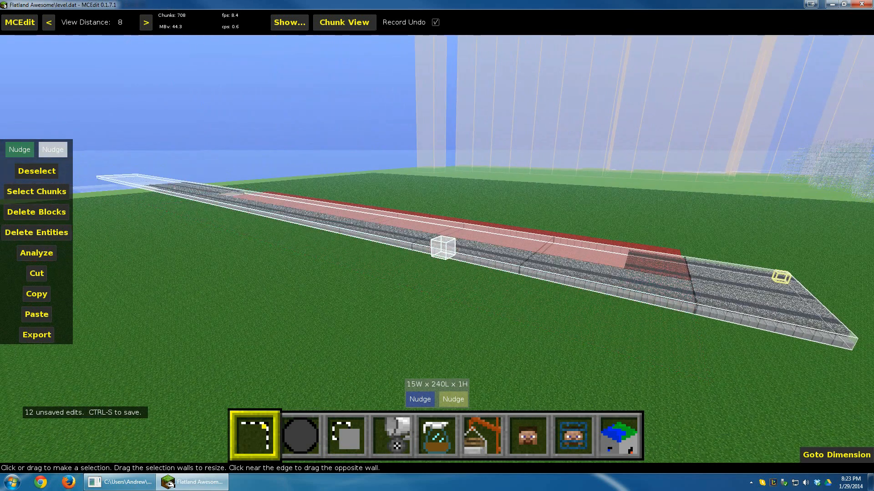
right_click(437, 249)
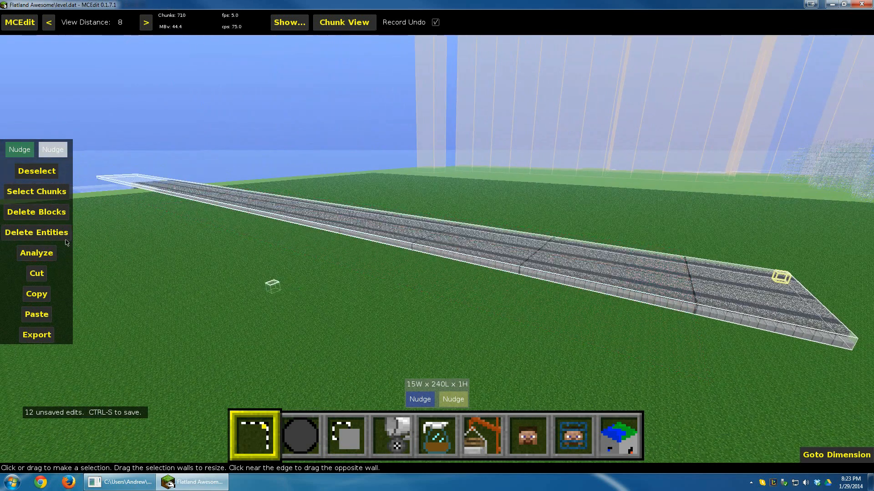
click(39, 171)
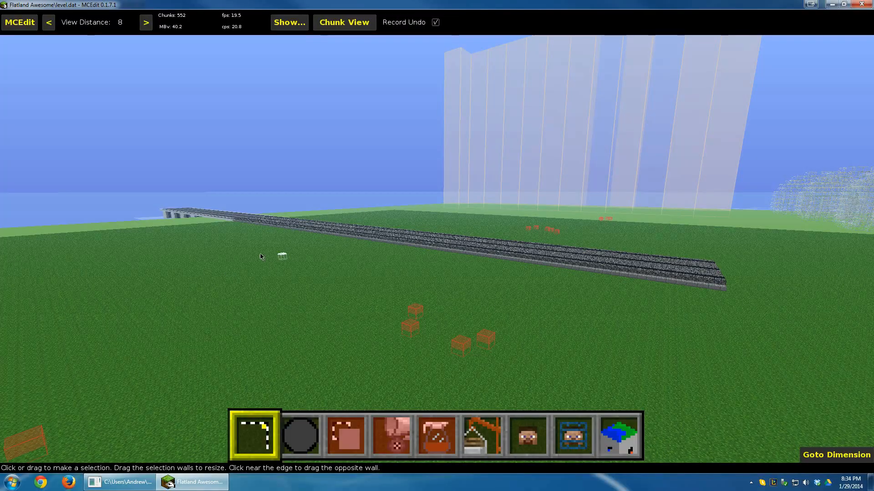
- Close MCEdit to return to the desktop
right_click(259, 268)
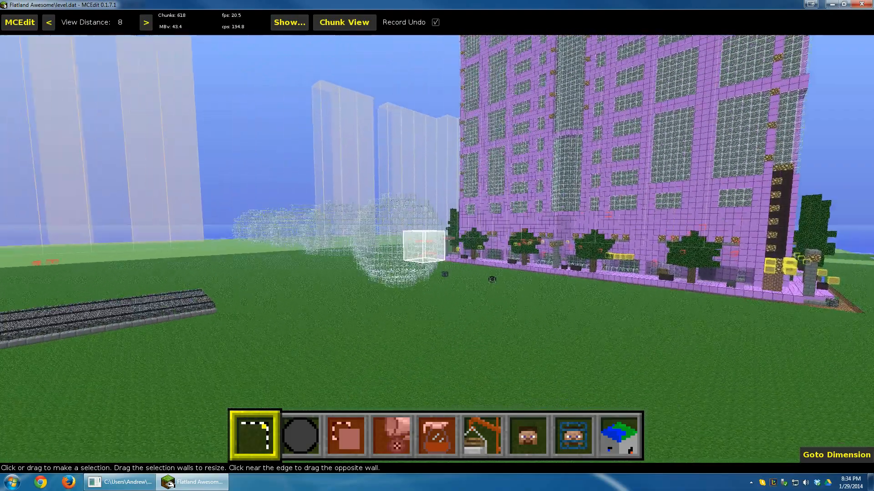
right_click(265, 267)
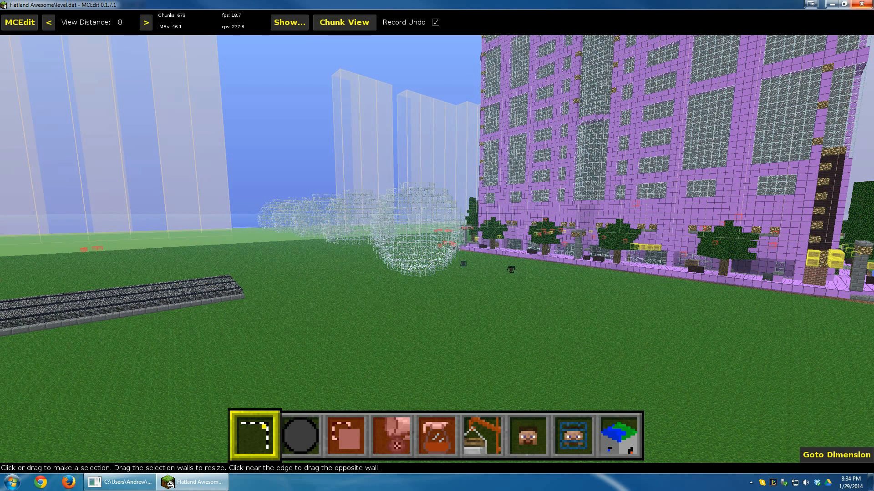
click(869, 5)
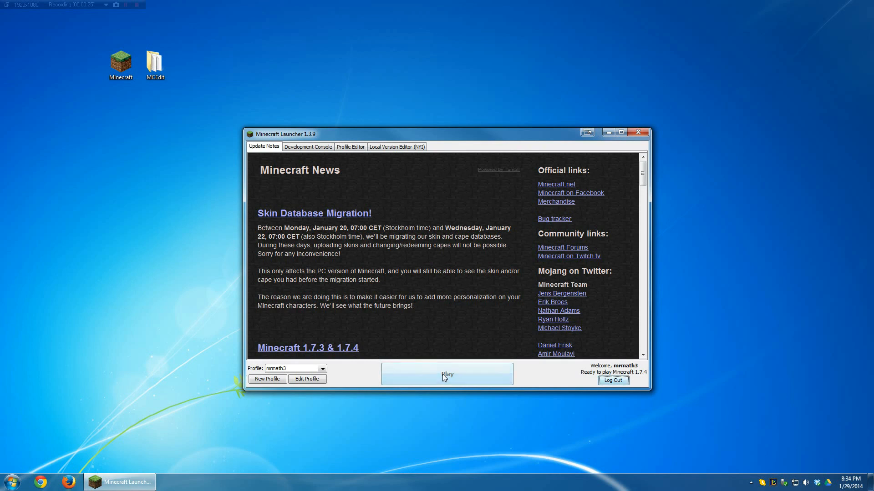
- Start Minecraft from its launcher and open the single-player world Flatland Awesome
click(442, 374)
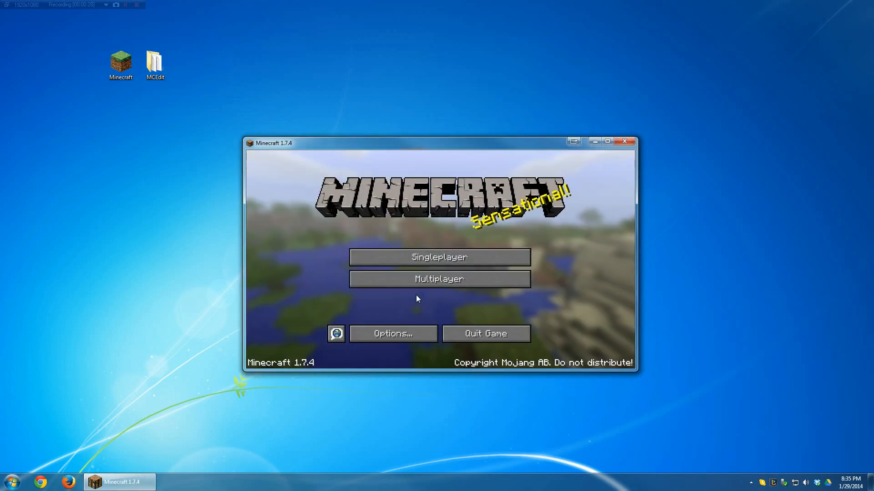
click(424, 258)
click(401, 203)
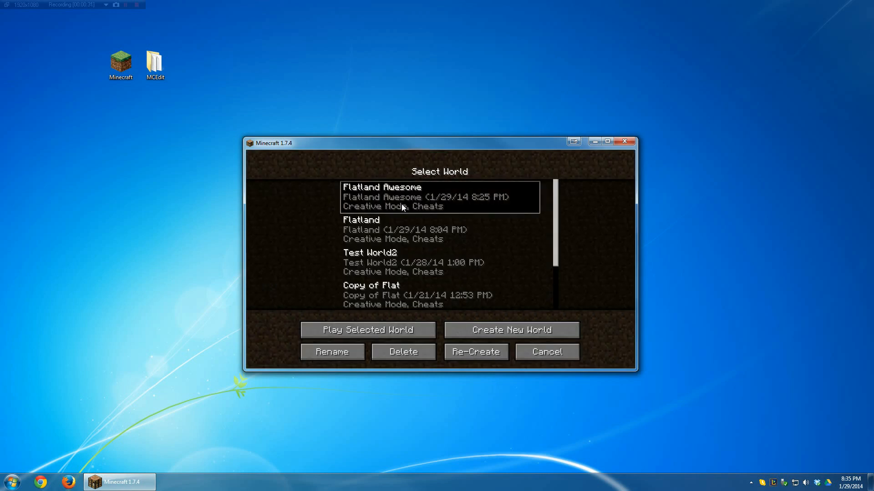
click(398, 330)
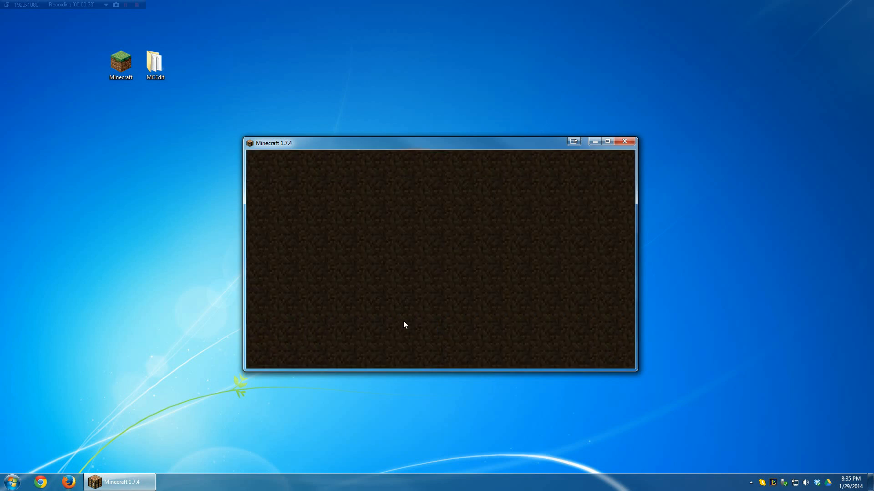